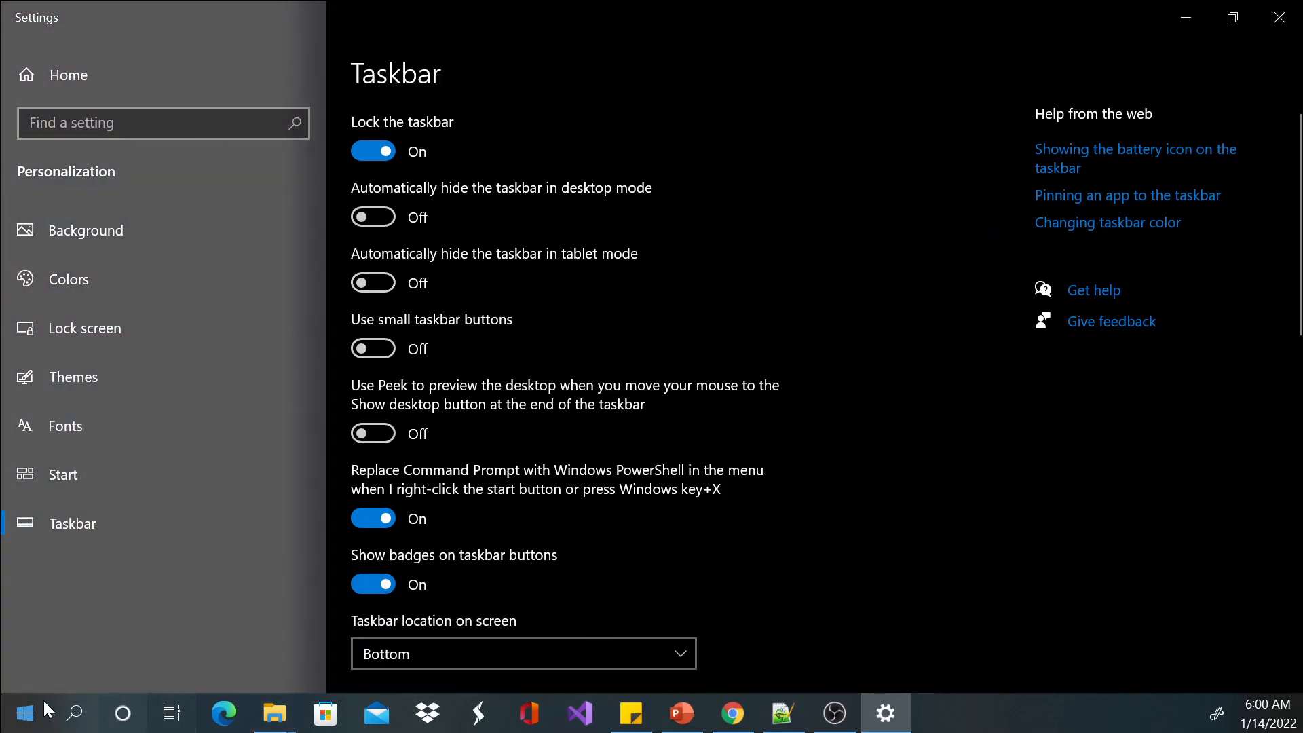
Close the taskbar settings window.
left_click(988, 710)
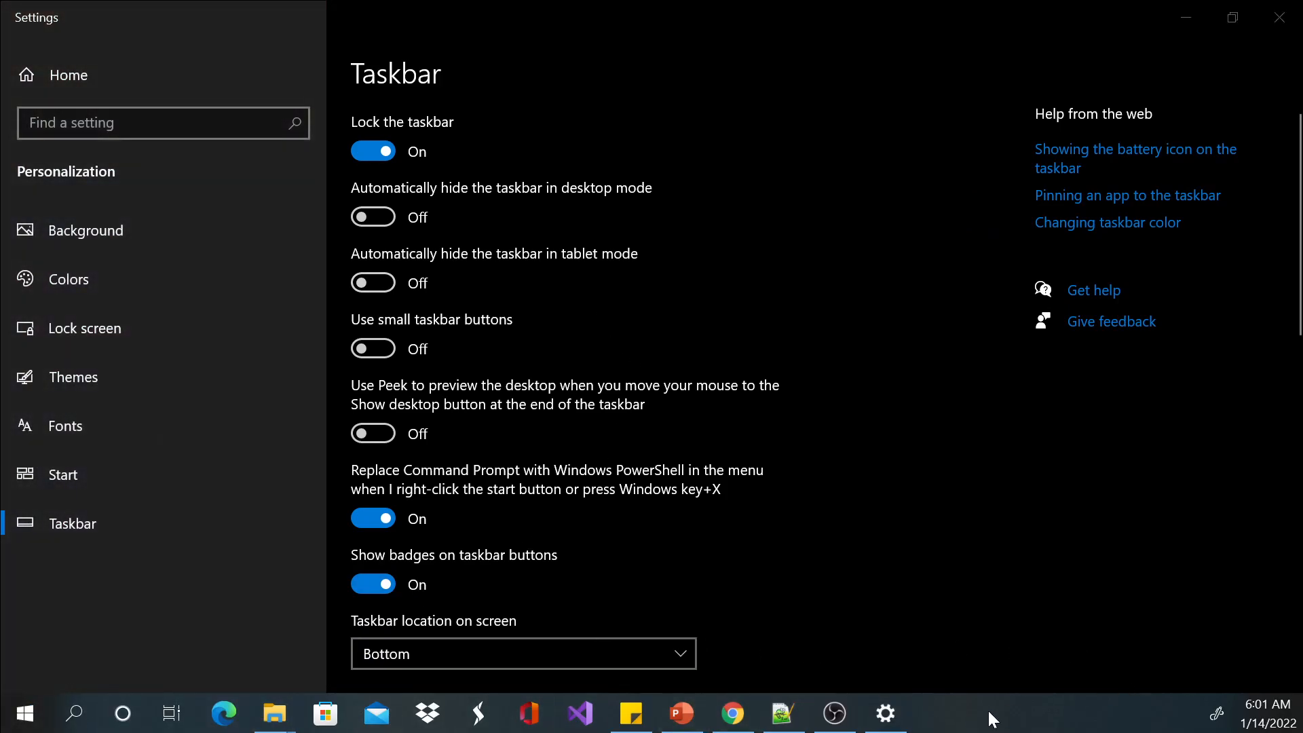
left_click(1279, 17)
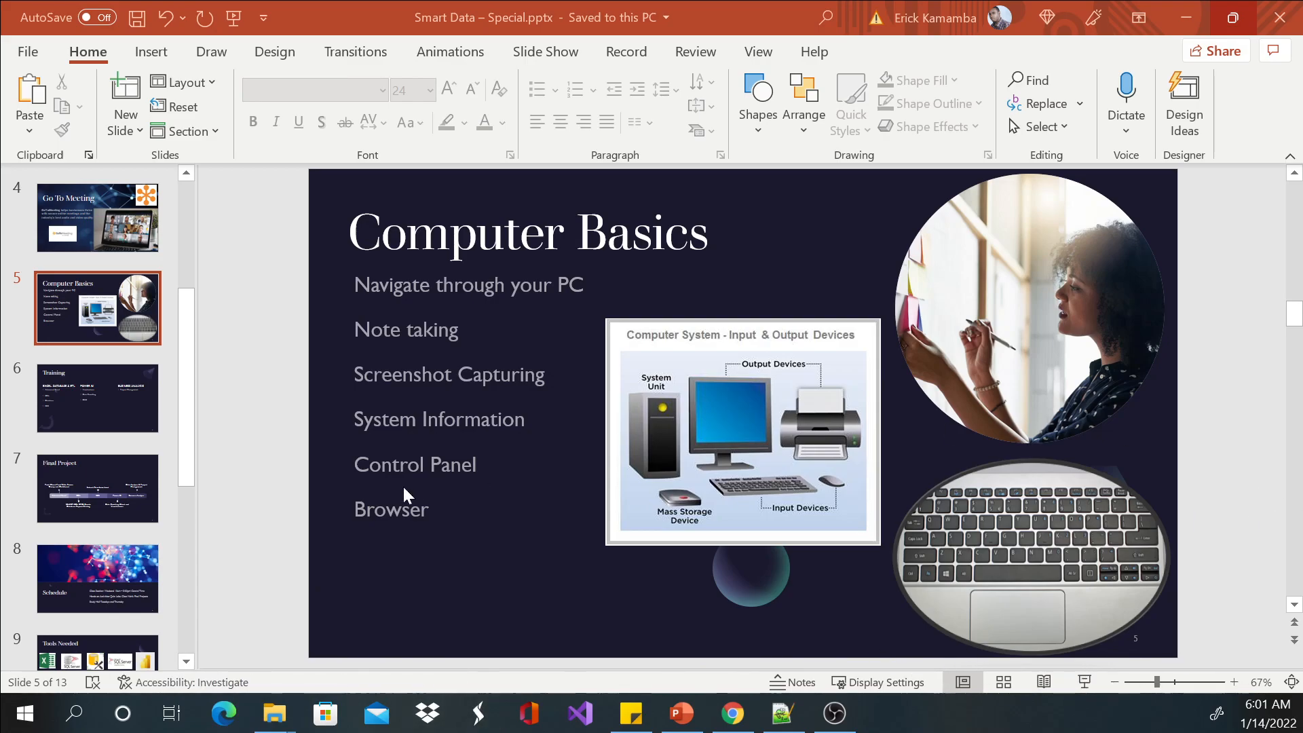
View the pinning options for Alarms & Clock in the list of installed apps, without choosing one.
left_click(25, 713)
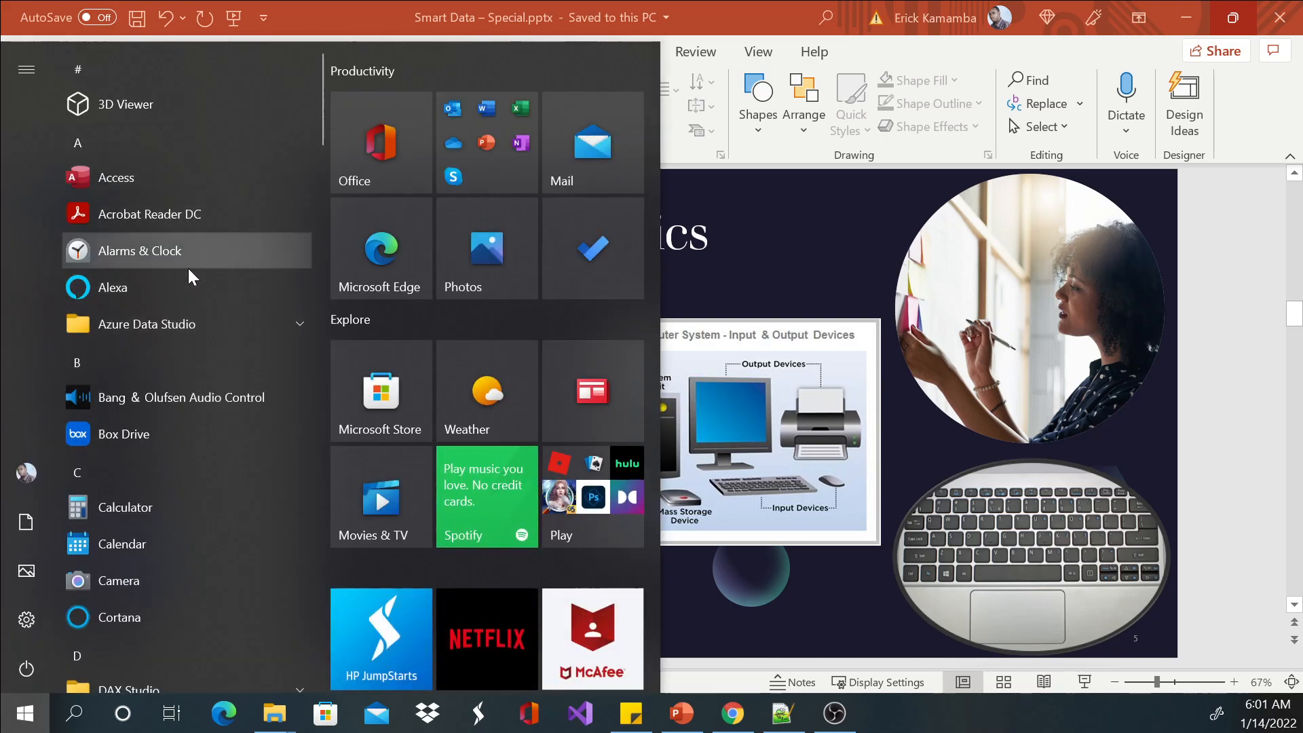
right_click(168, 254)
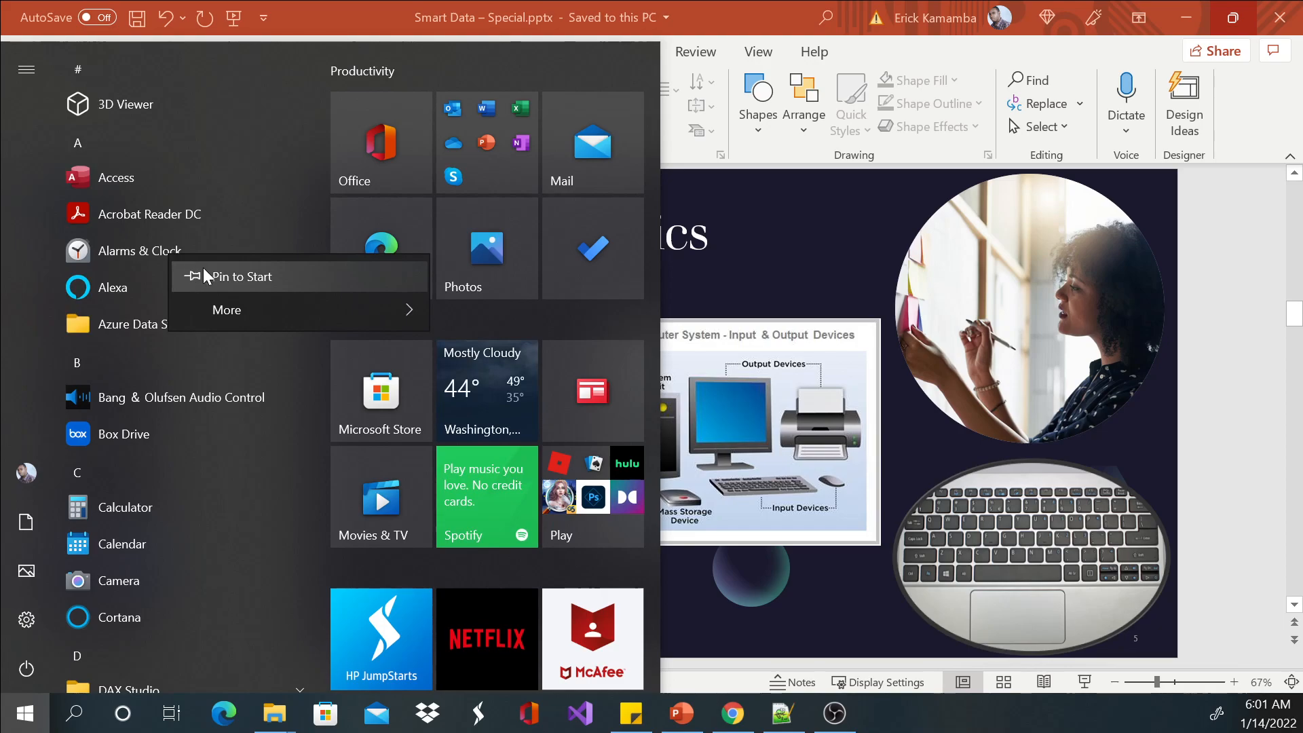
mouse_move(259, 309)
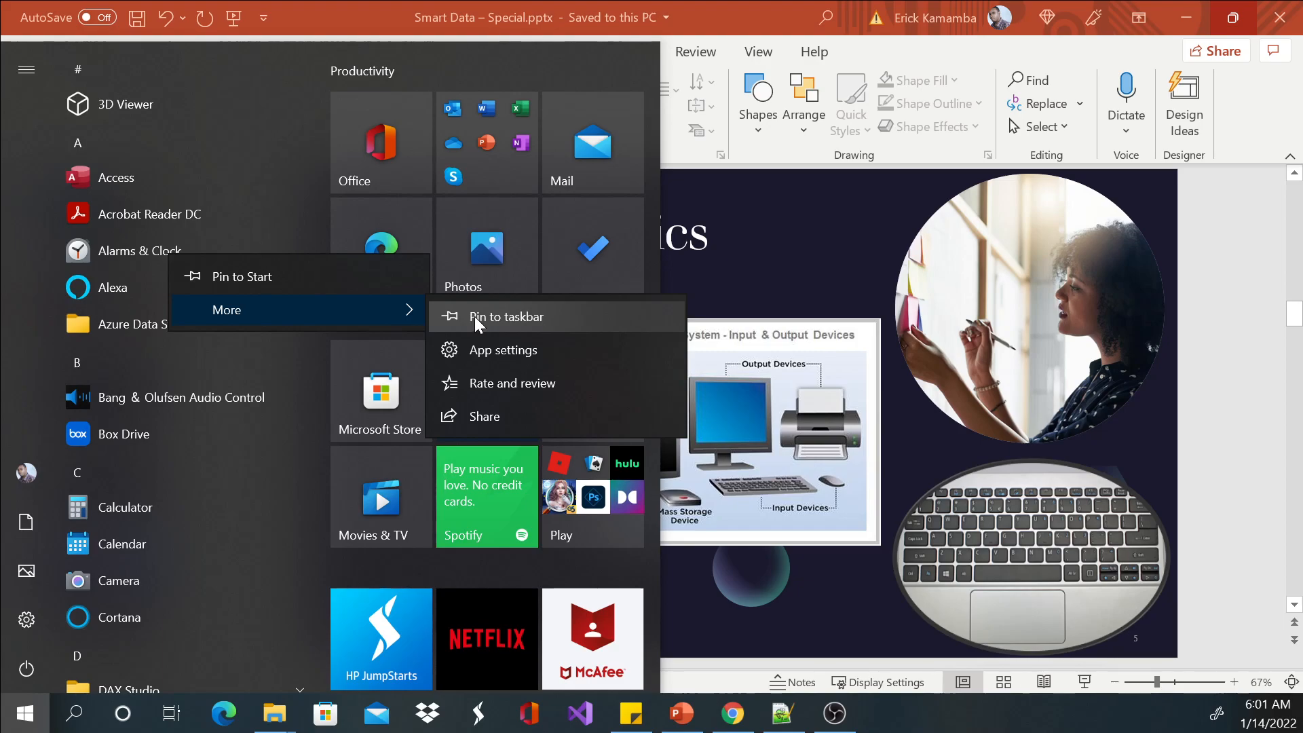
left_click(954, 718)
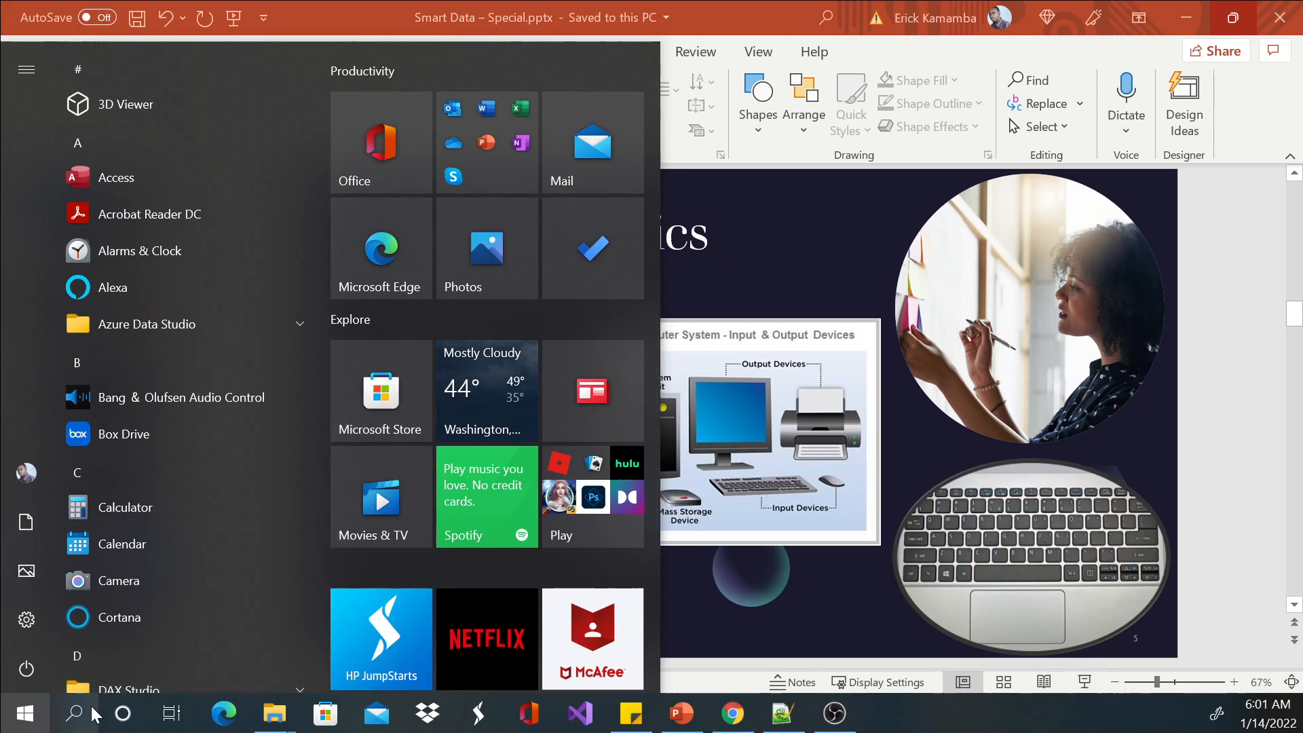
left_click(24, 713)
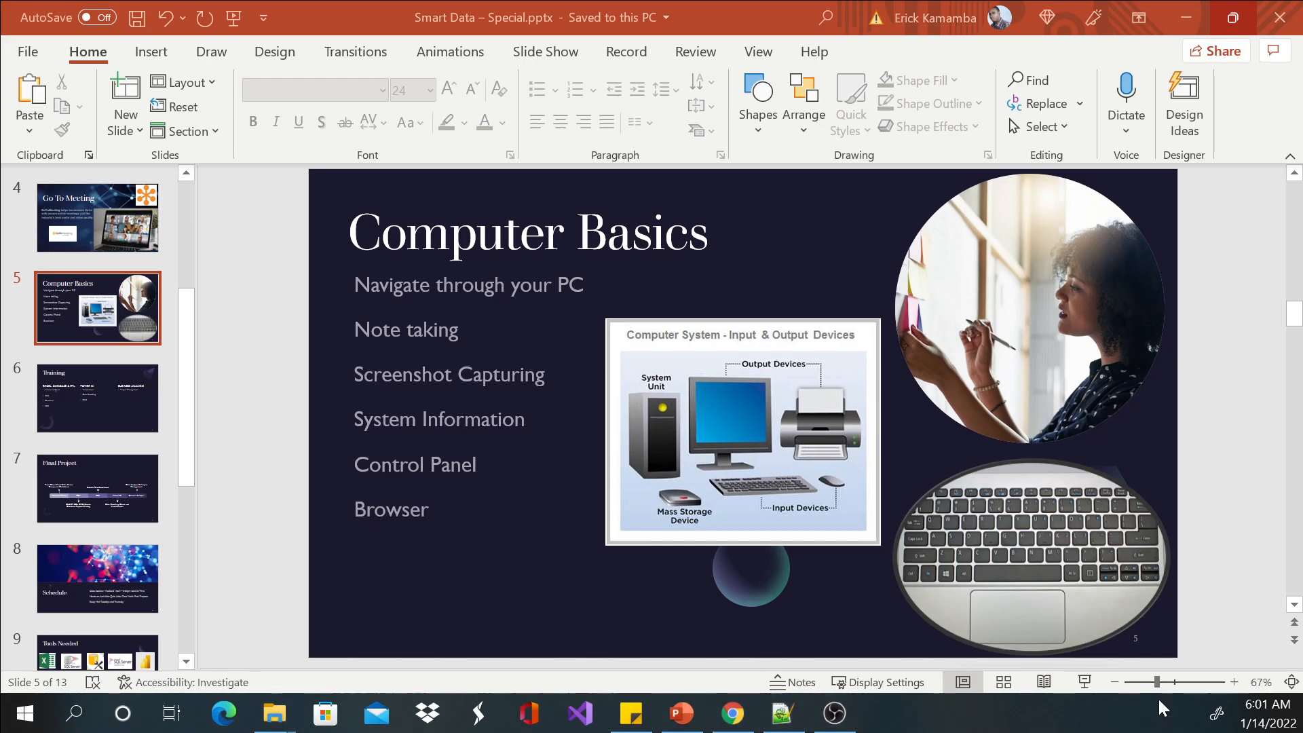
Check the system calendar for events on January 15 and January 29, 2022, and close the calendar.
left_click(1264, 714)
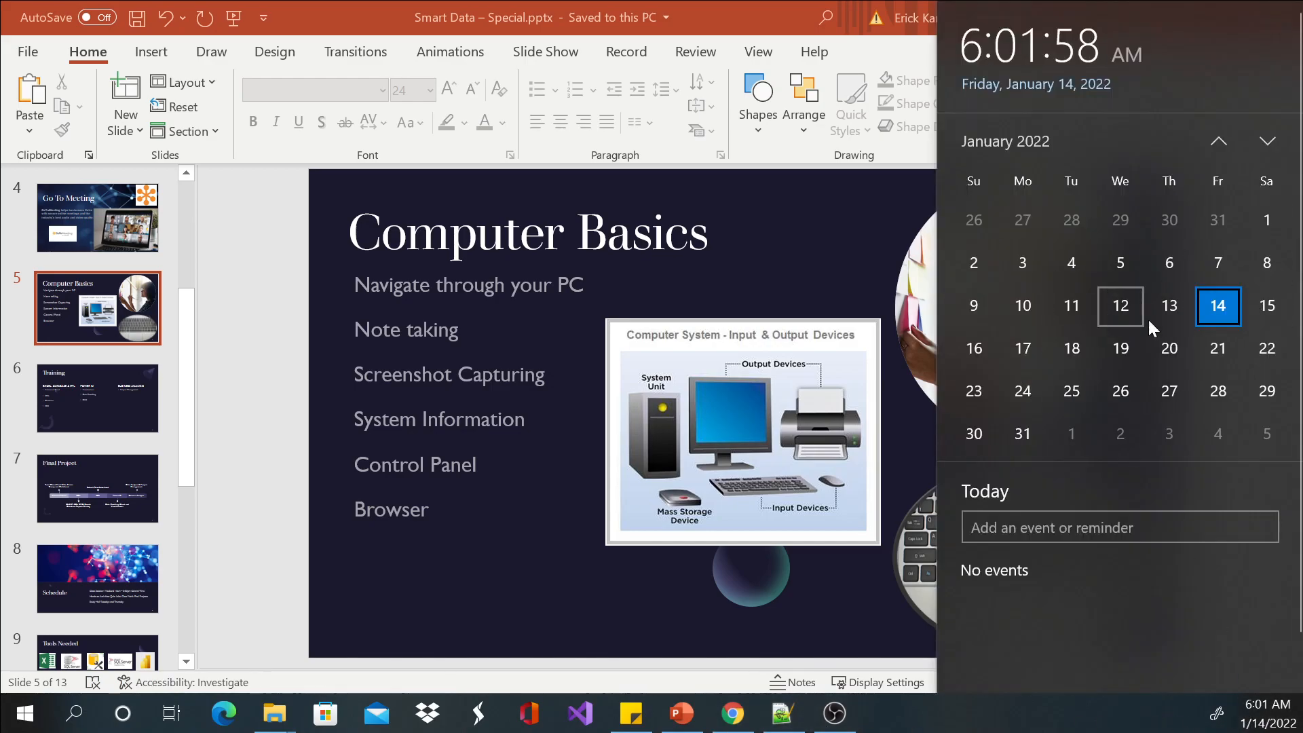
left_click(1267, 305)
left_click(1256, 391)
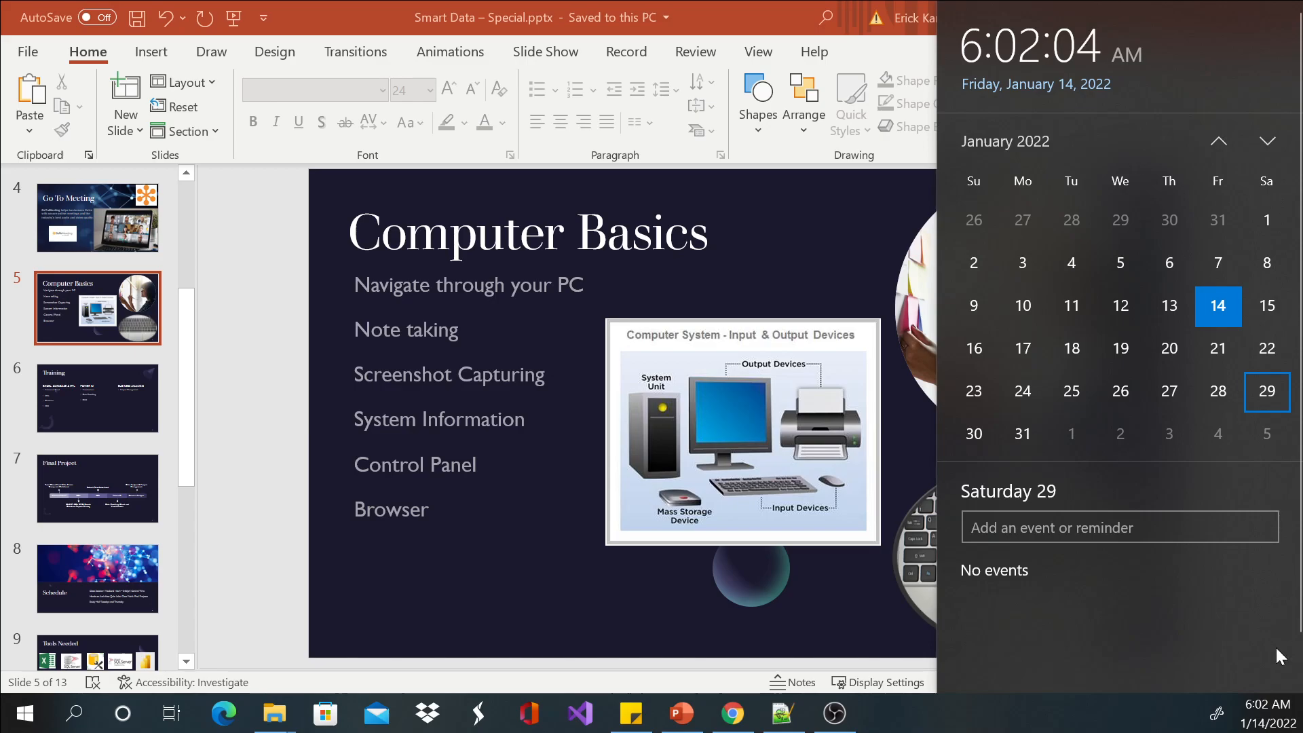
left_click(1266, 712)
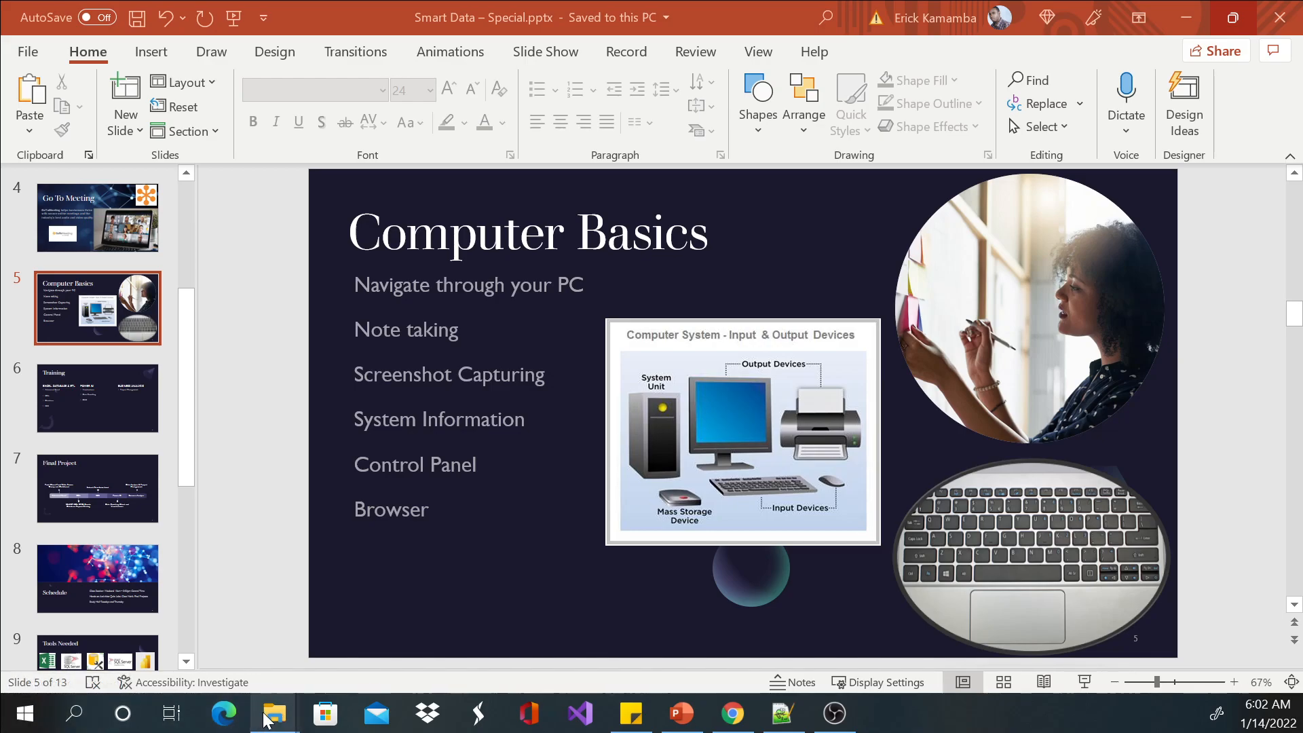
Open the Documents folder in File Explorer using the Start shortcut.
left_click(40, 721)
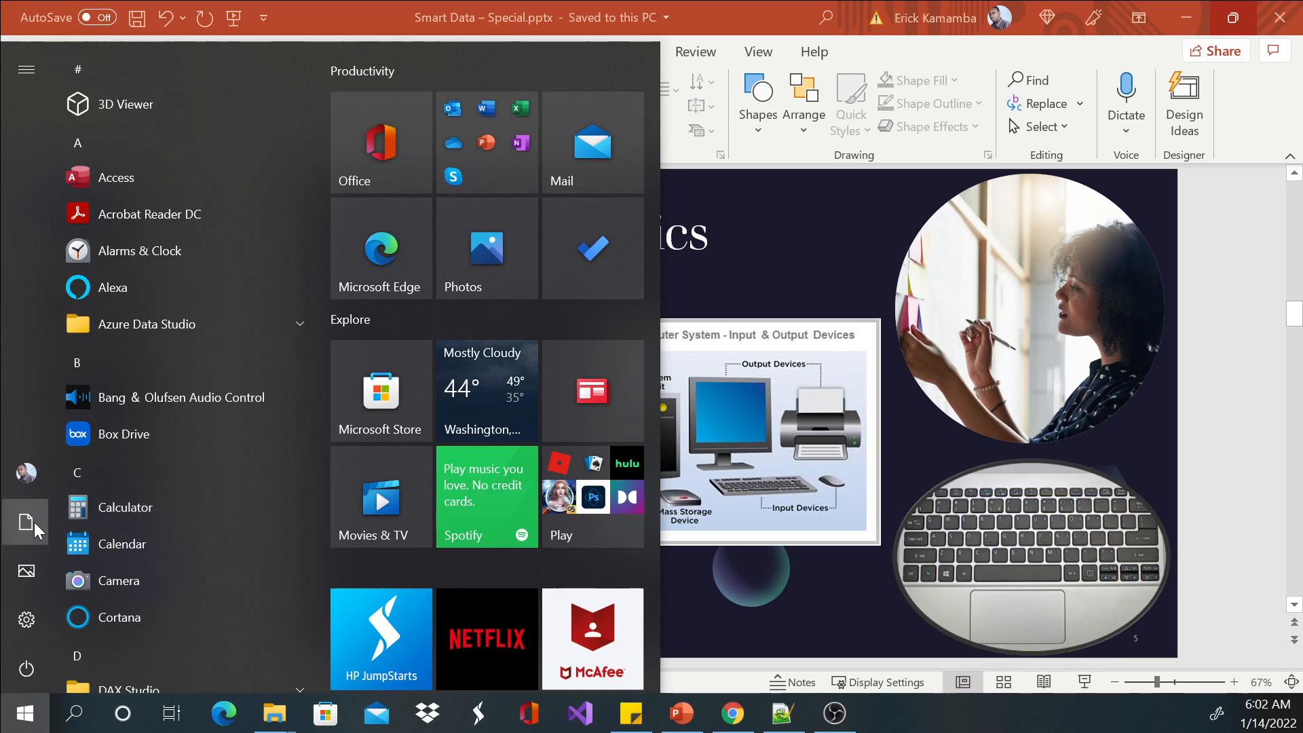
mouse_move(34, 522)
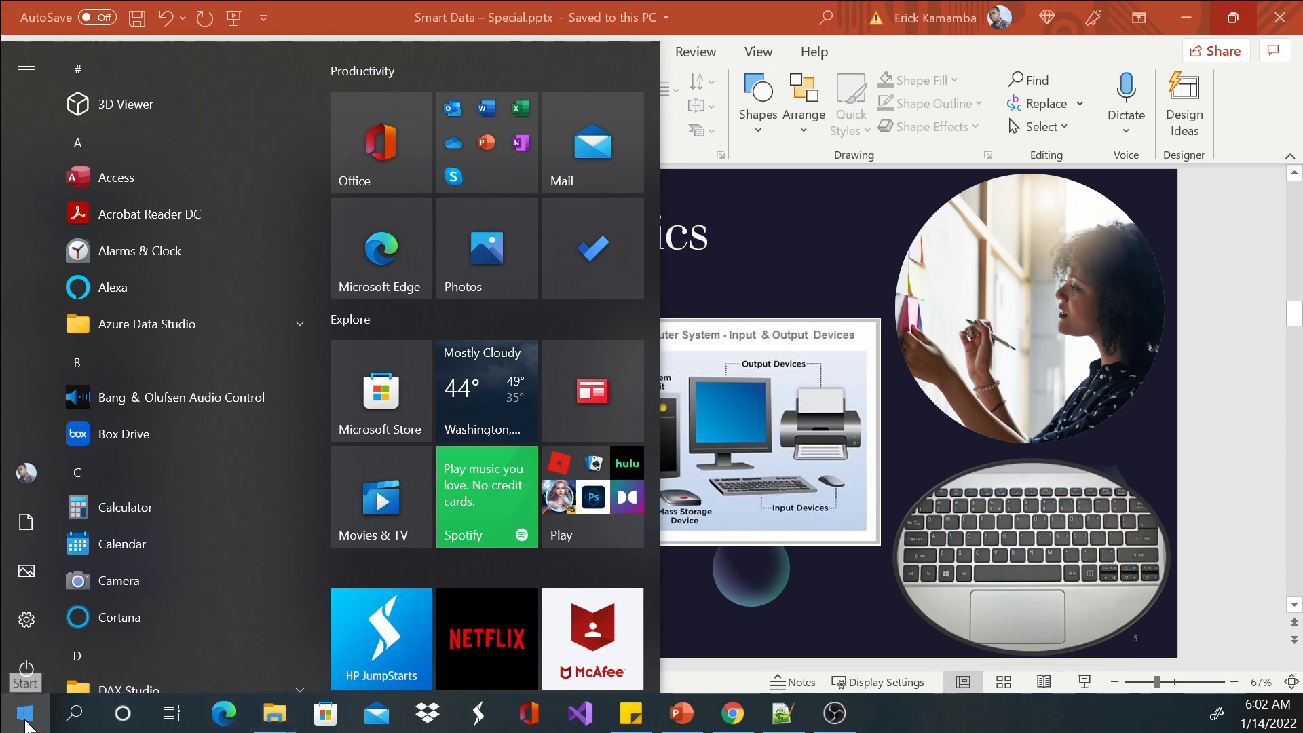
left_click(35, 521)
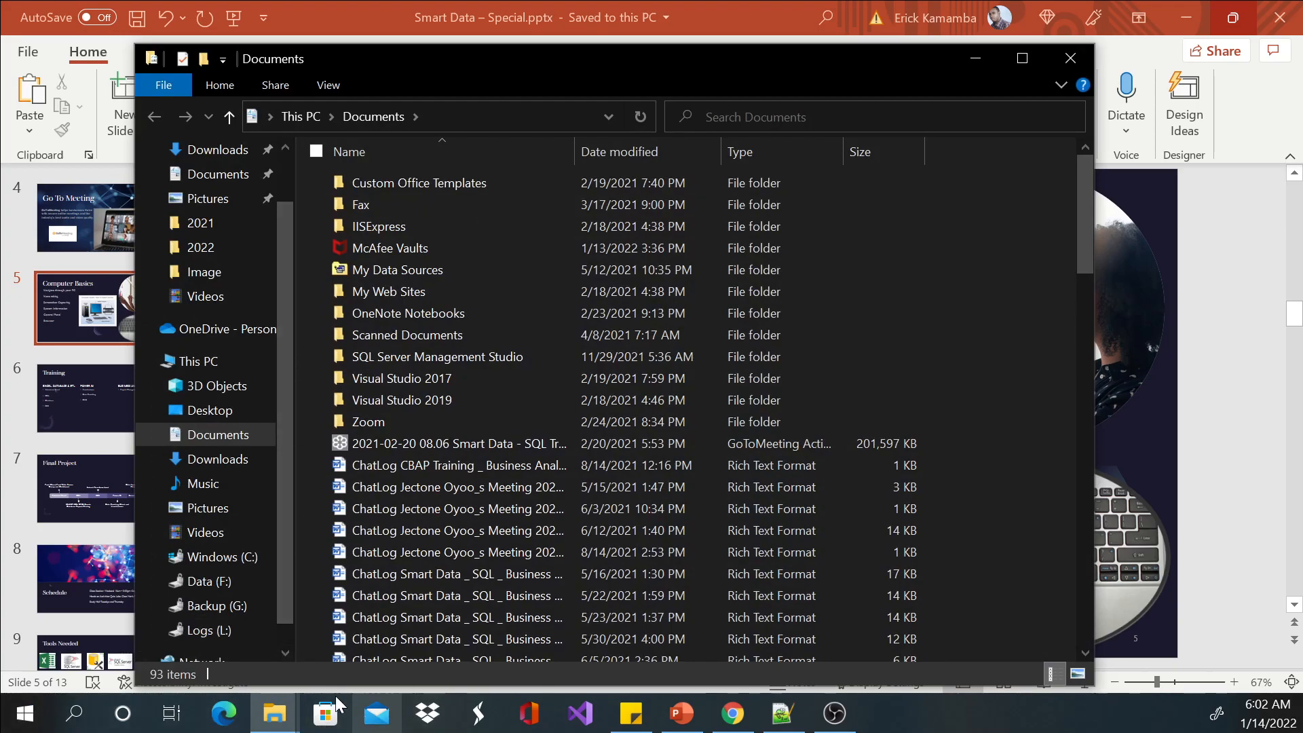
View the contents of the Desktop folder and the Downloads folder.
scroll(248, 320, "up", 1)
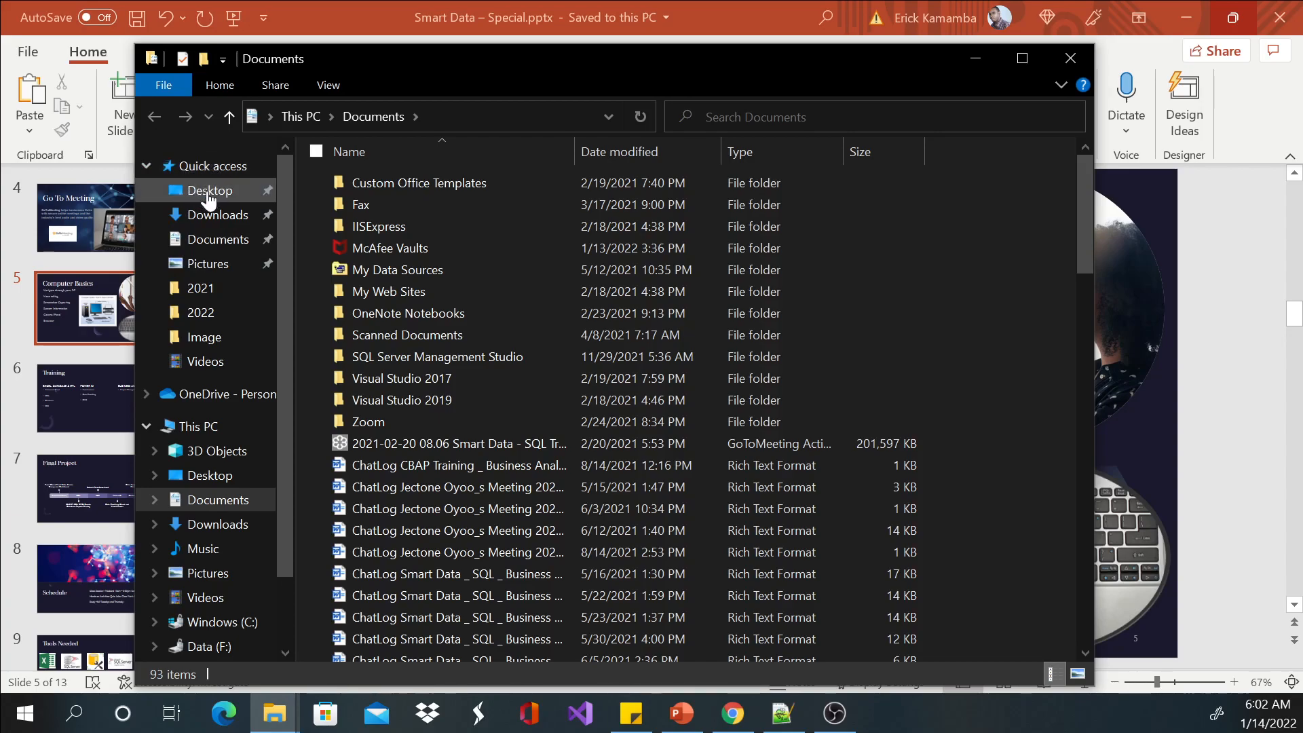
left_click(210, 191)
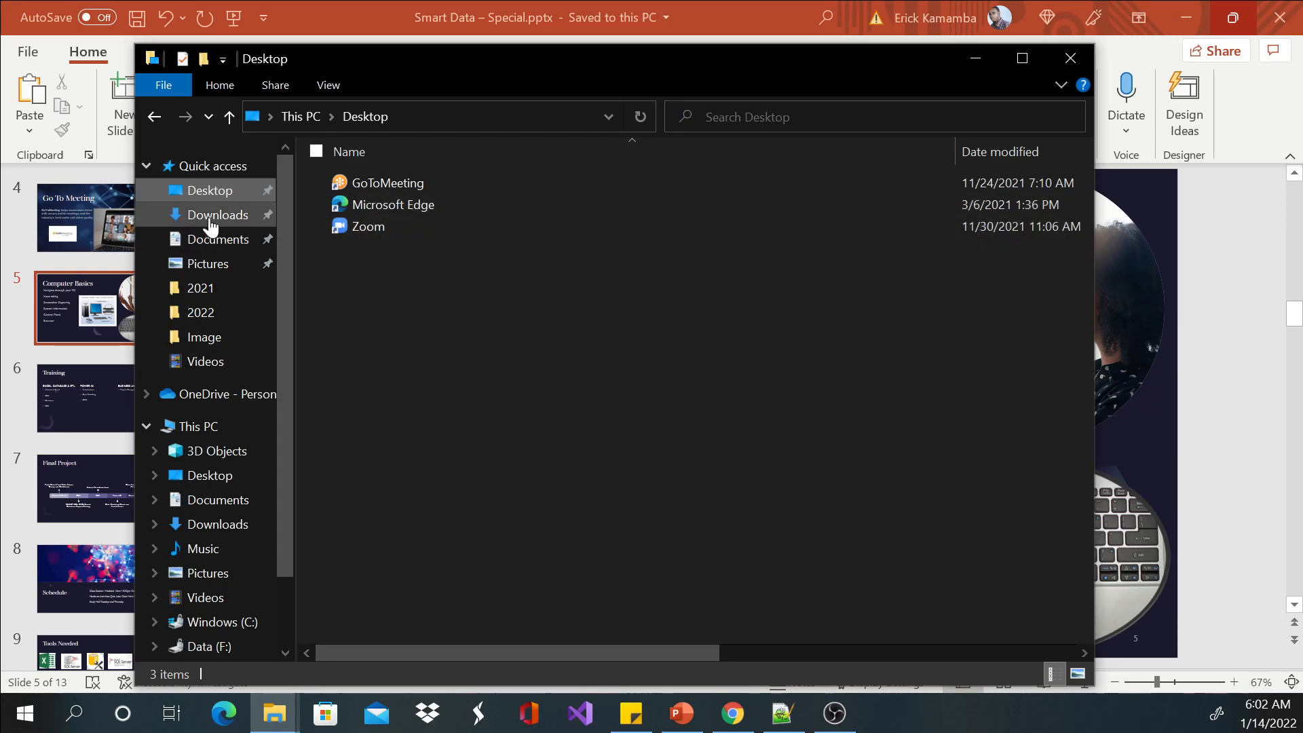
left_click(212, 215)
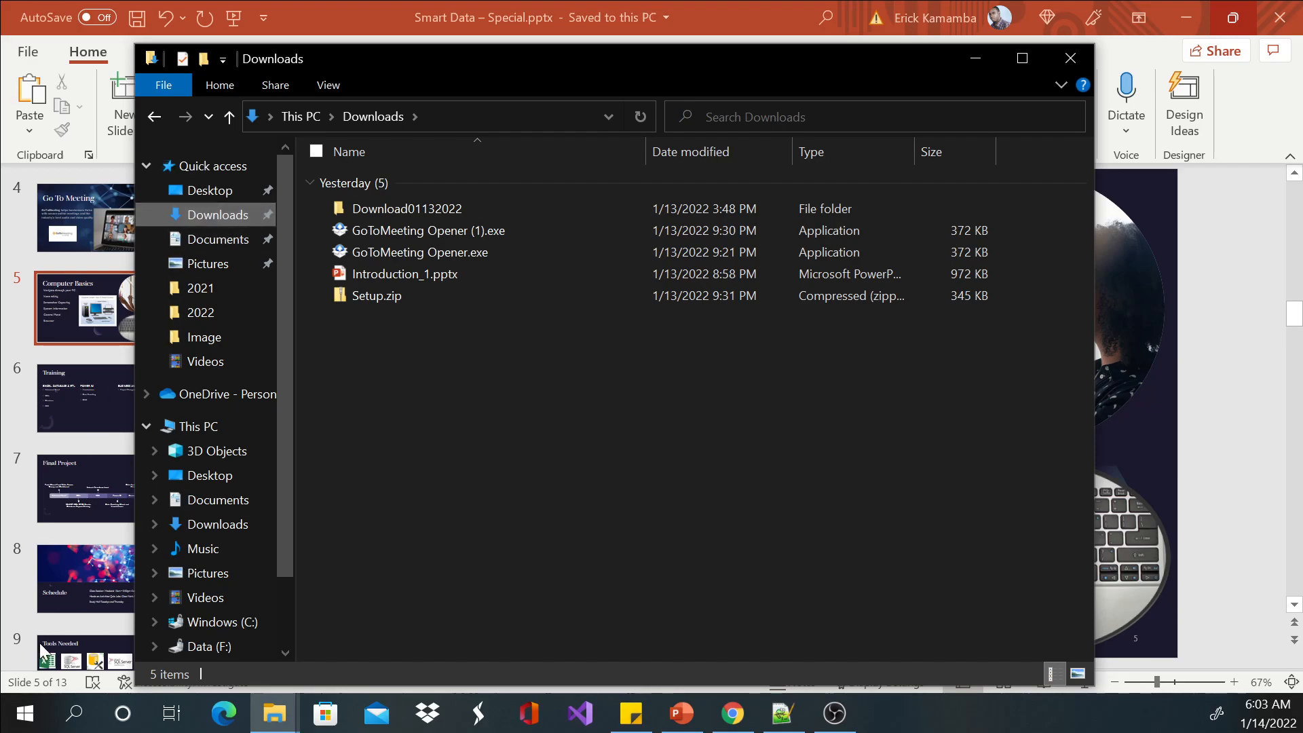
Display the folders and drives of This PC in File Explorer.
left_click(24, 712)
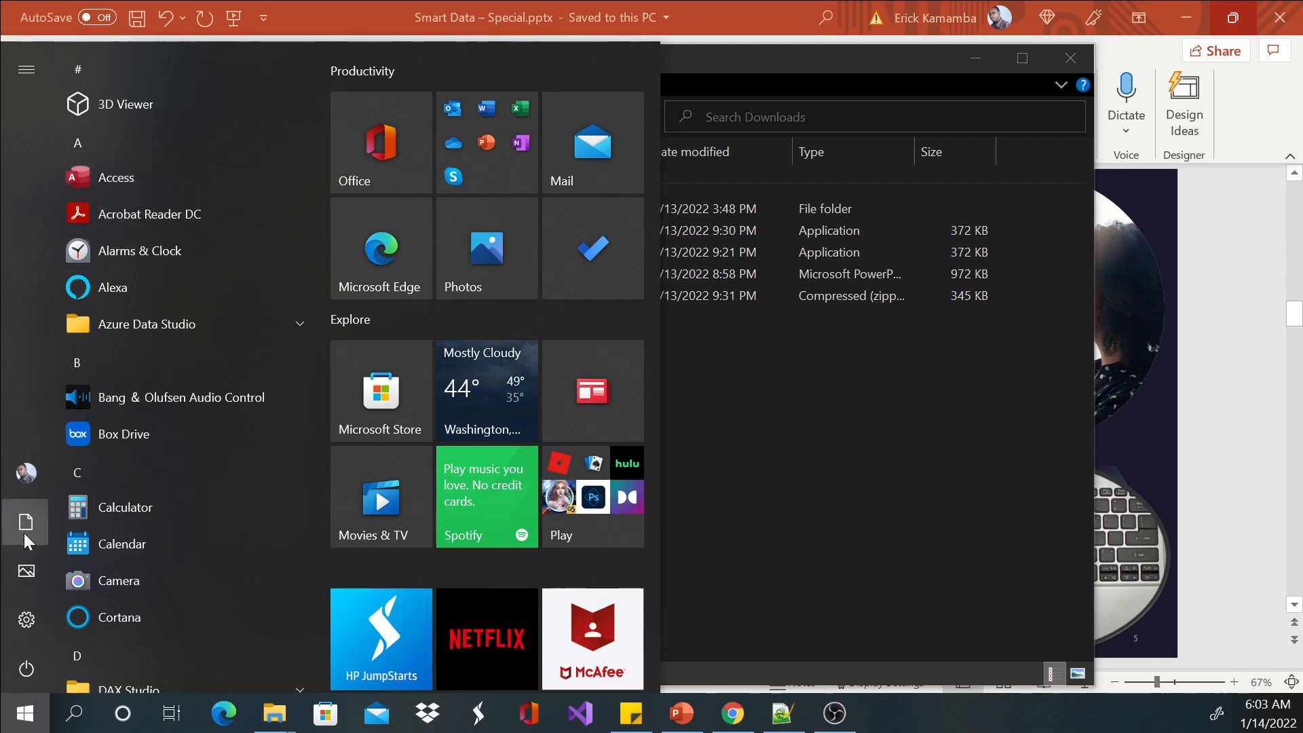
mouse_move(24, 540)
left_click(849, 430)
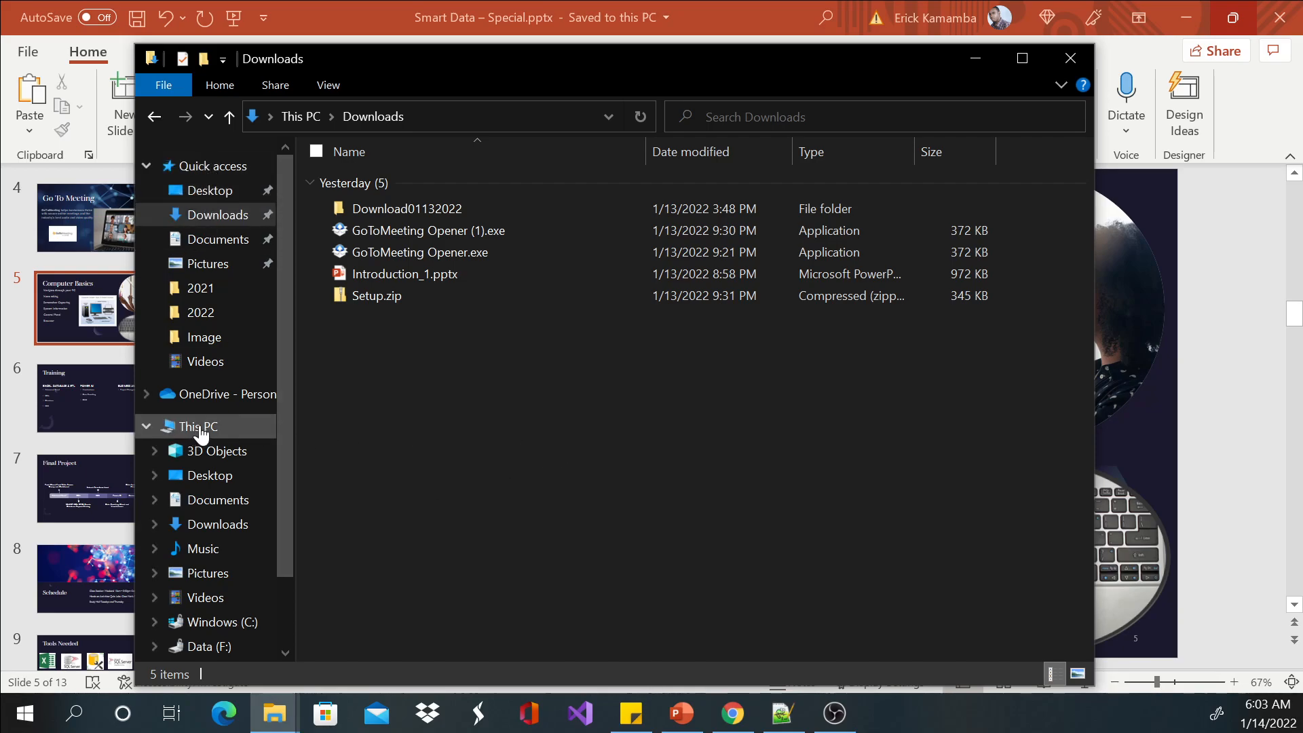
left_click(200, 428)
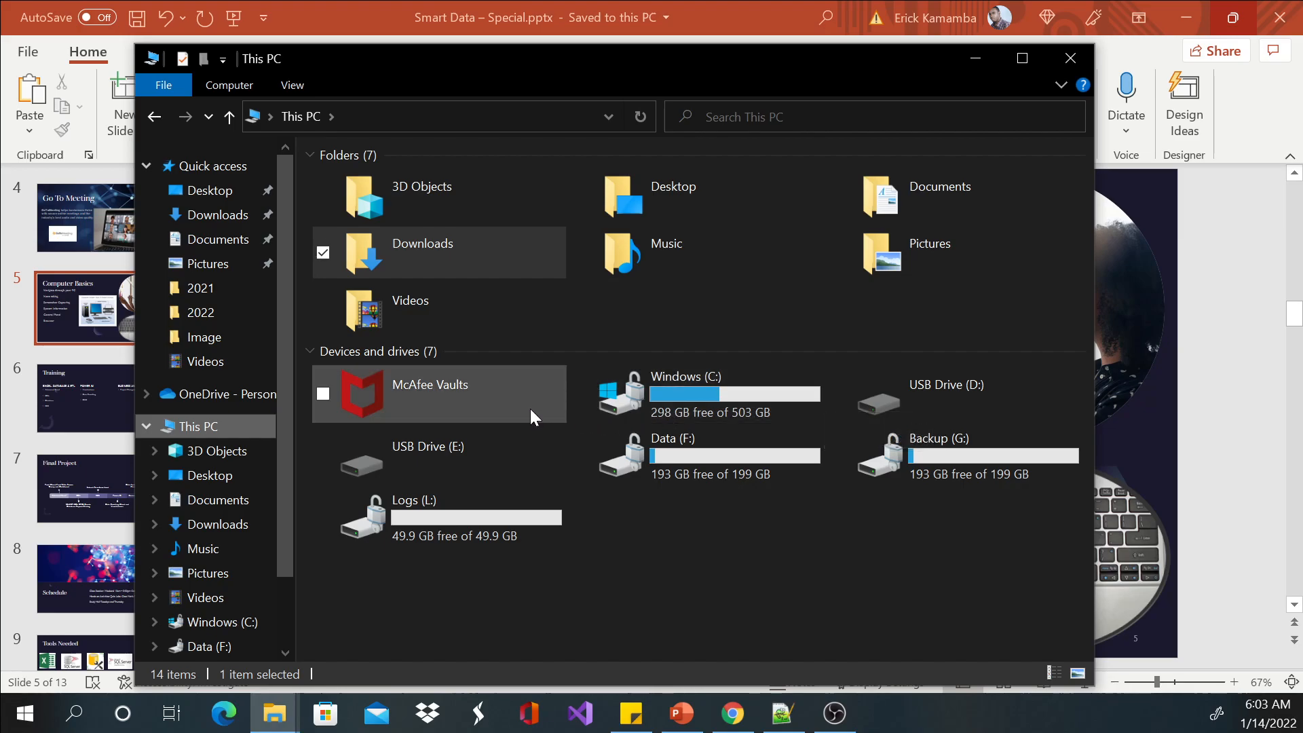
right_click(696, 400)
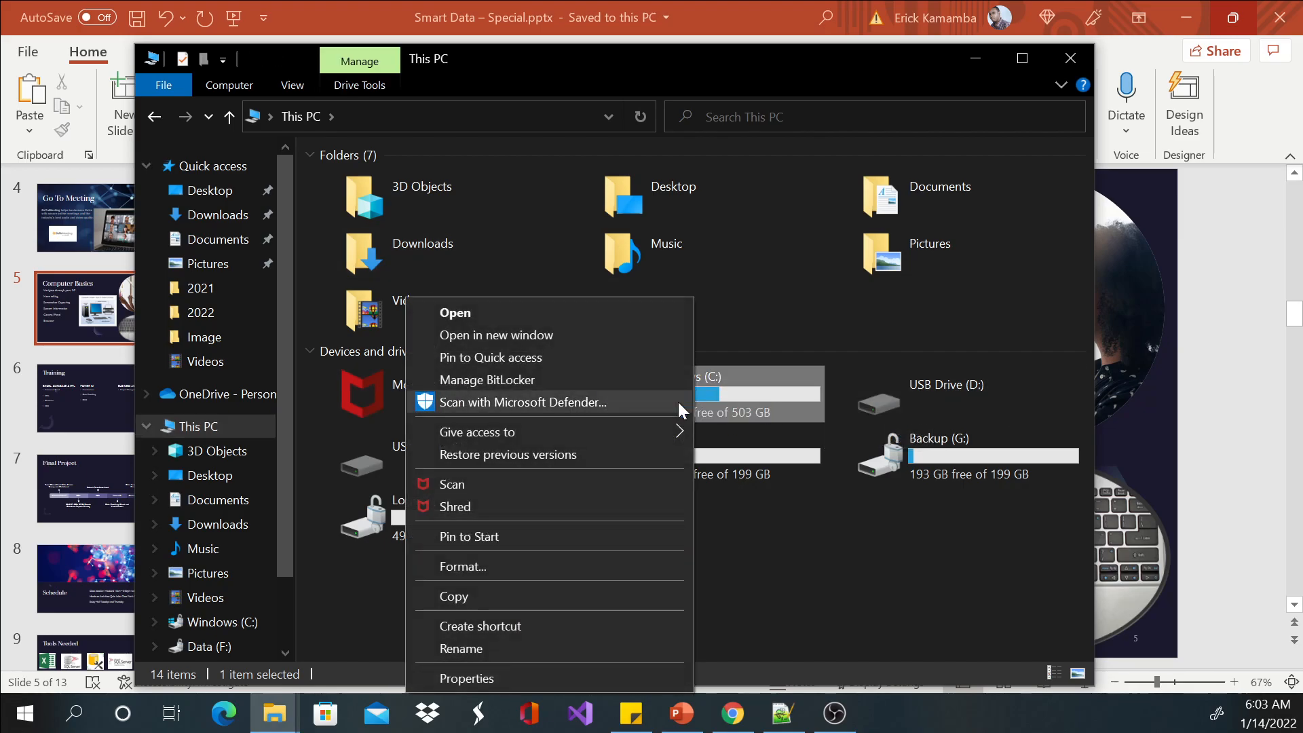
left_click(527, 650)
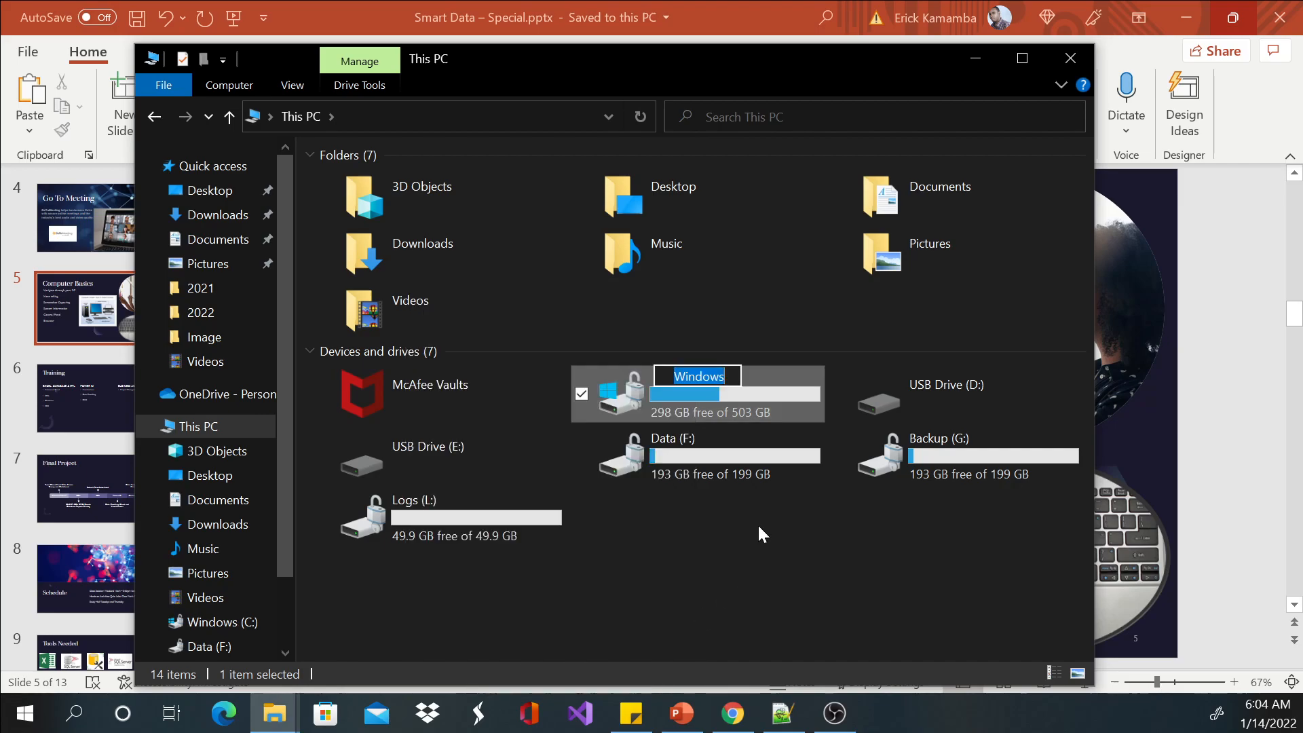
left_click(793, 379)
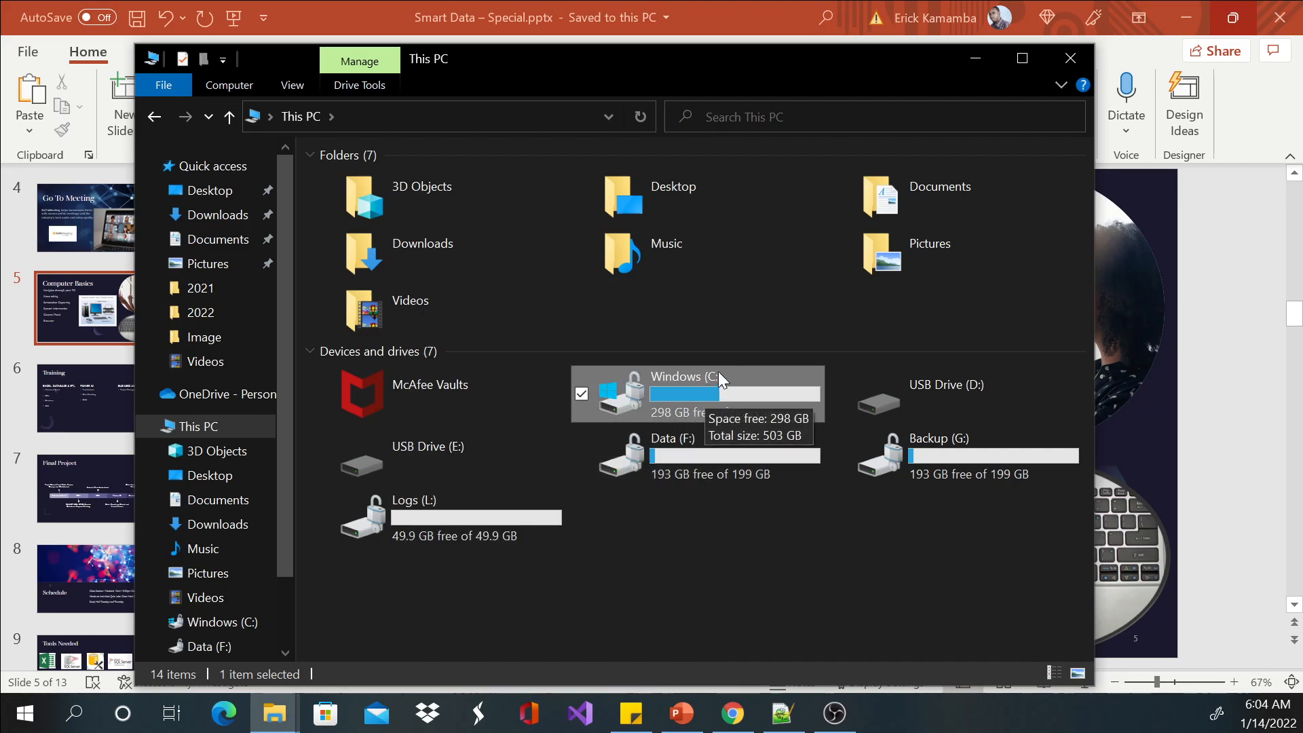
left_click(845, 526)
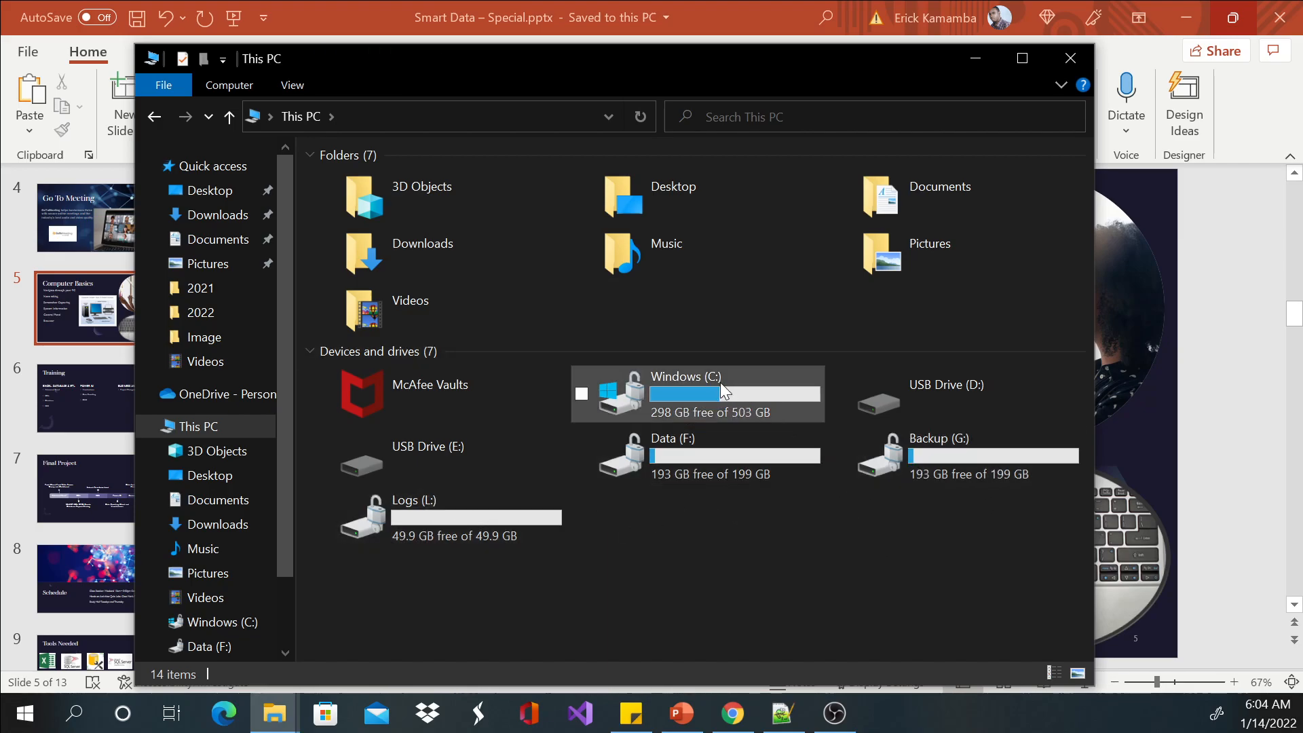
Examine the free space and total size of the Windows (C:), Data (F:), Backup (G:) and Logs (L:) drives.
left_click(582, 394)
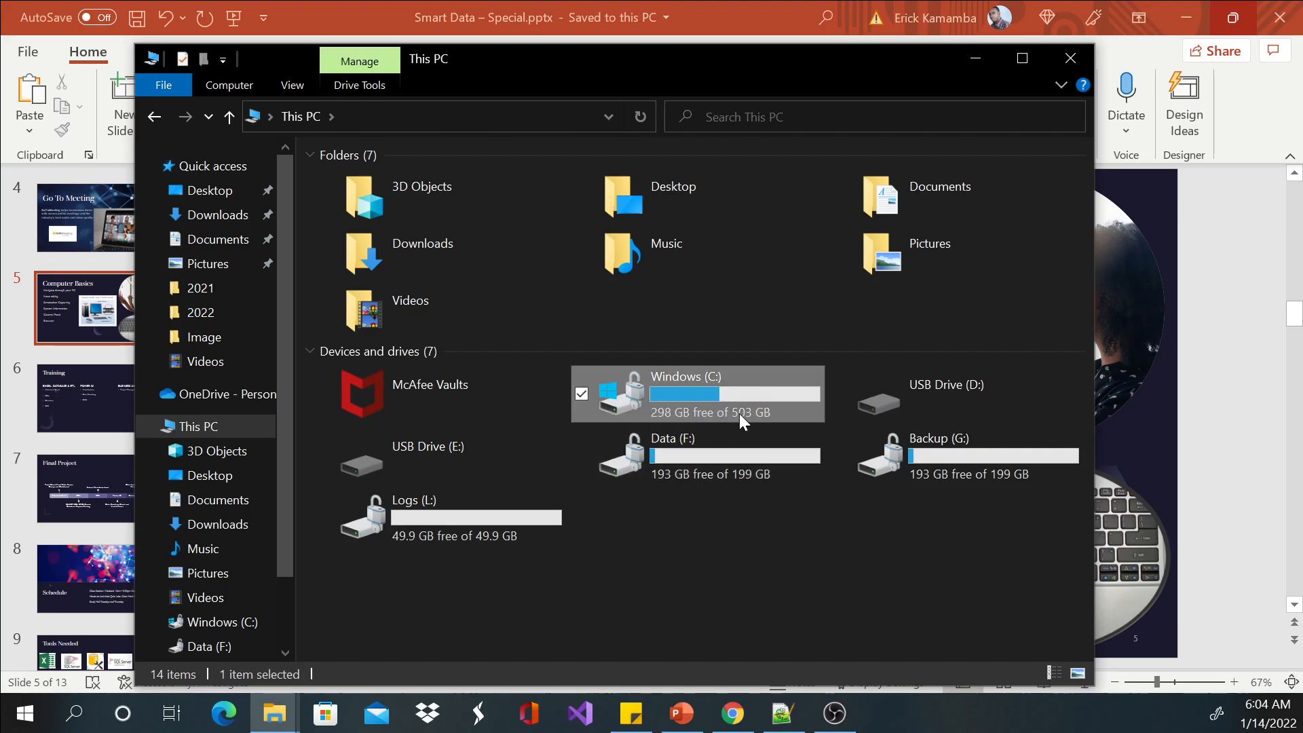
mouse_move(743, 421)
mouse_move(720, 373)
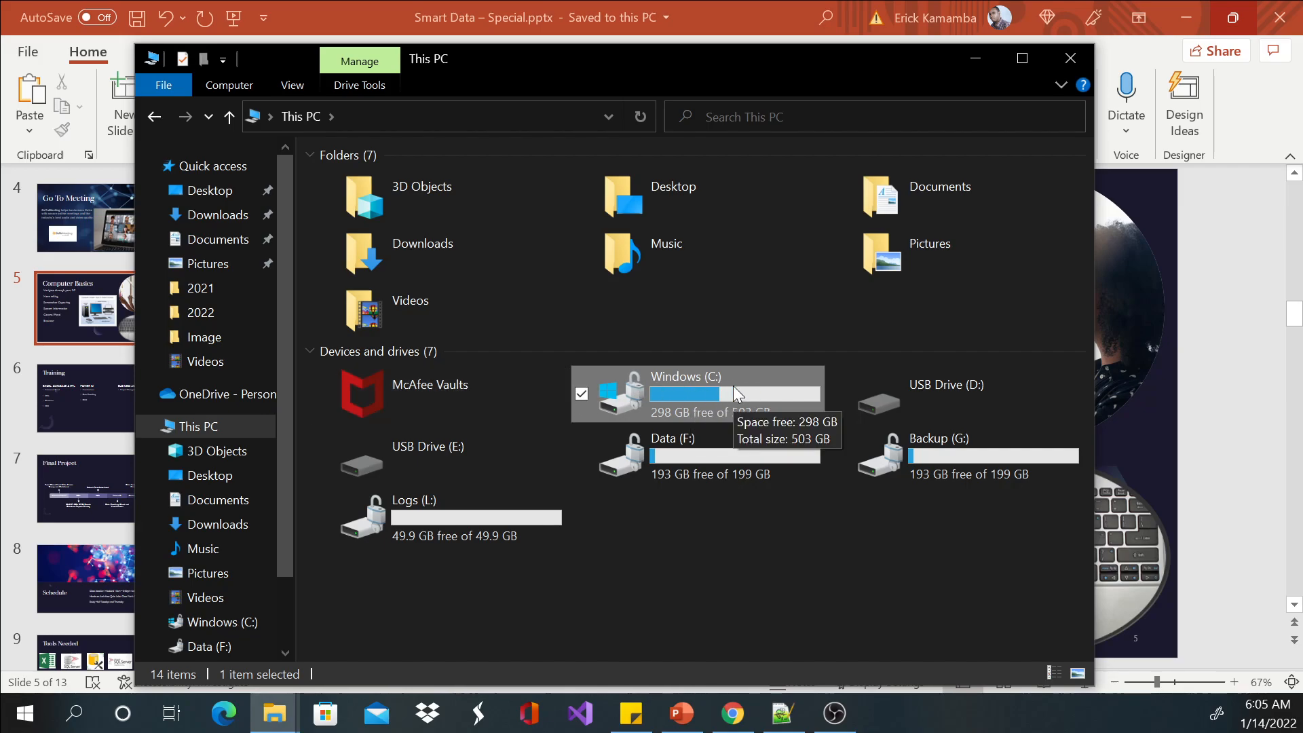
left_click(726, 456)
left_click(543, 507)
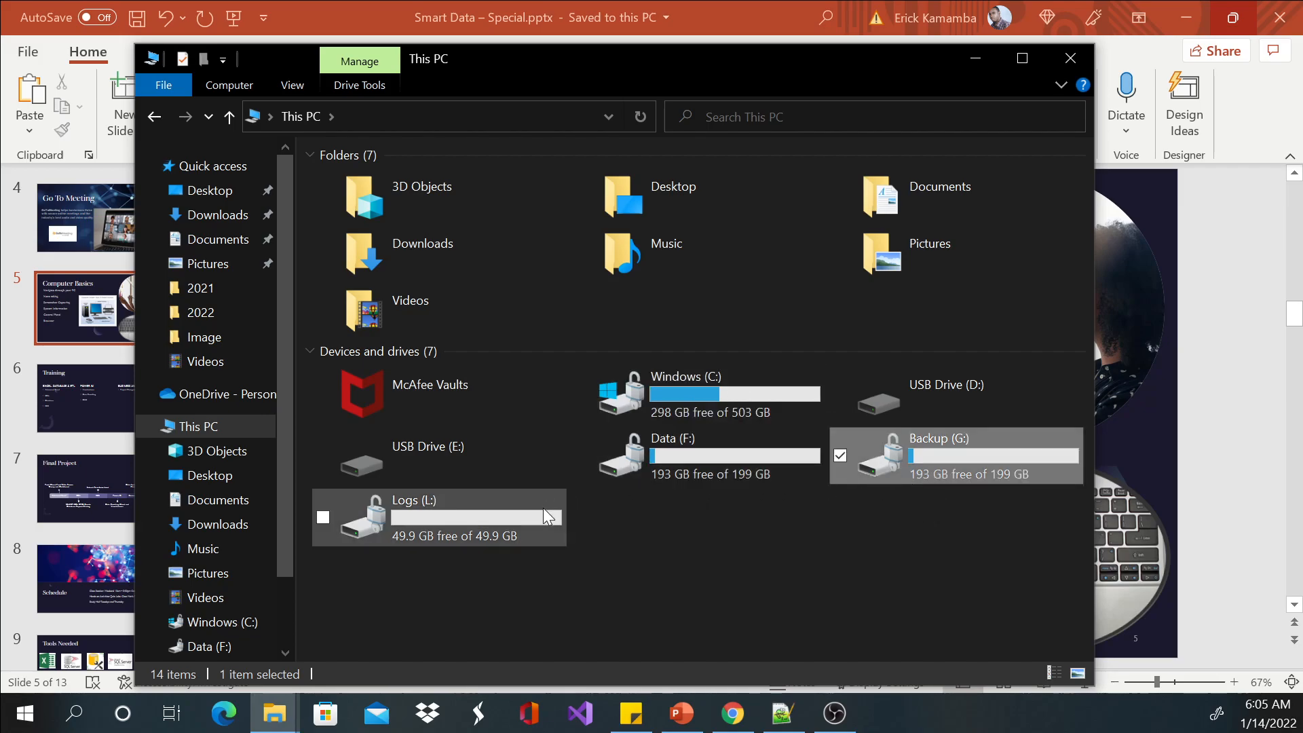
left_click(930, 450)
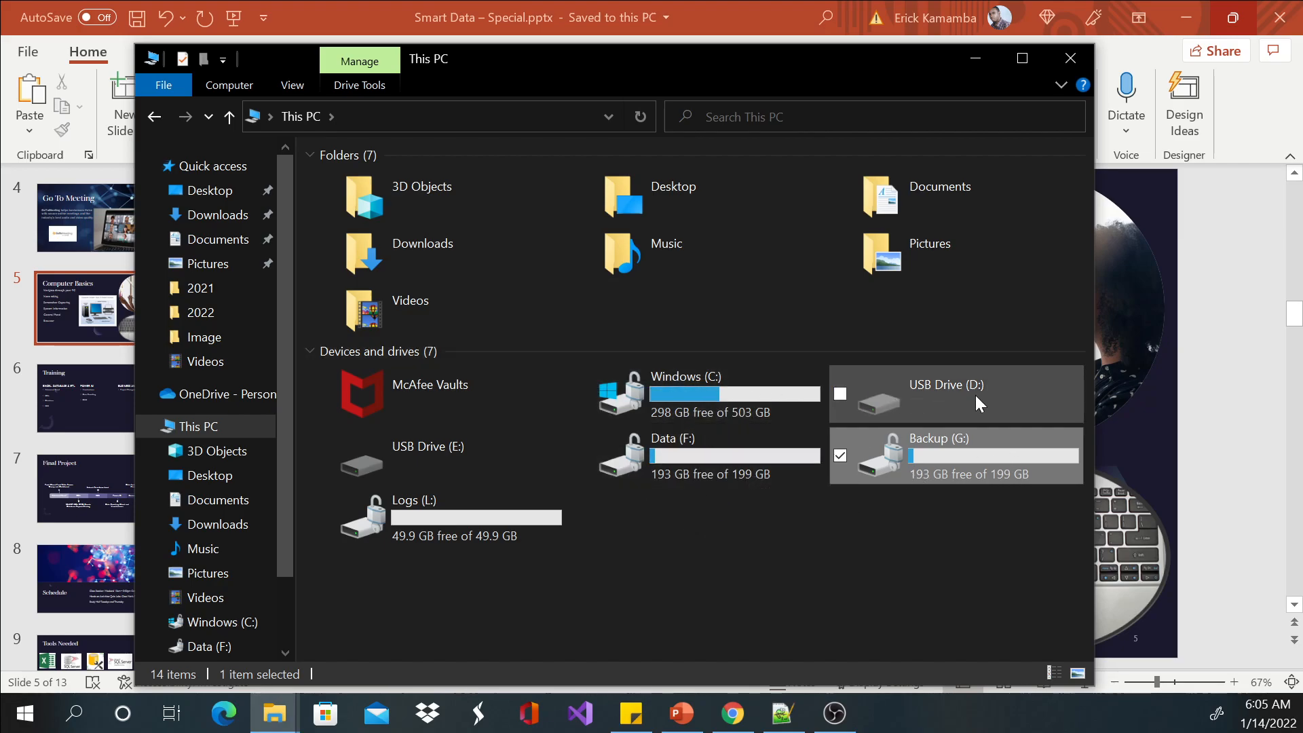
left_click(724, 390)
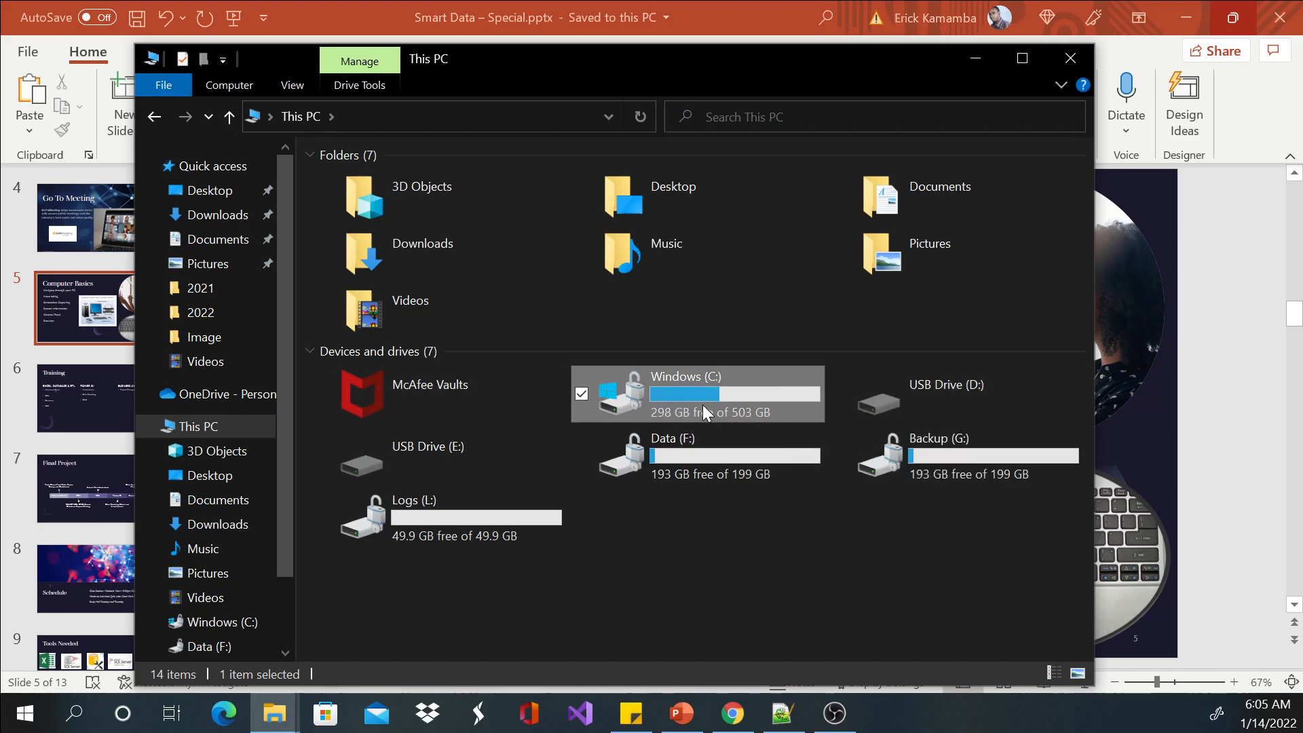
Open the Windows (C:) drive and view which new items can be created in it.
double_click(678, 384)
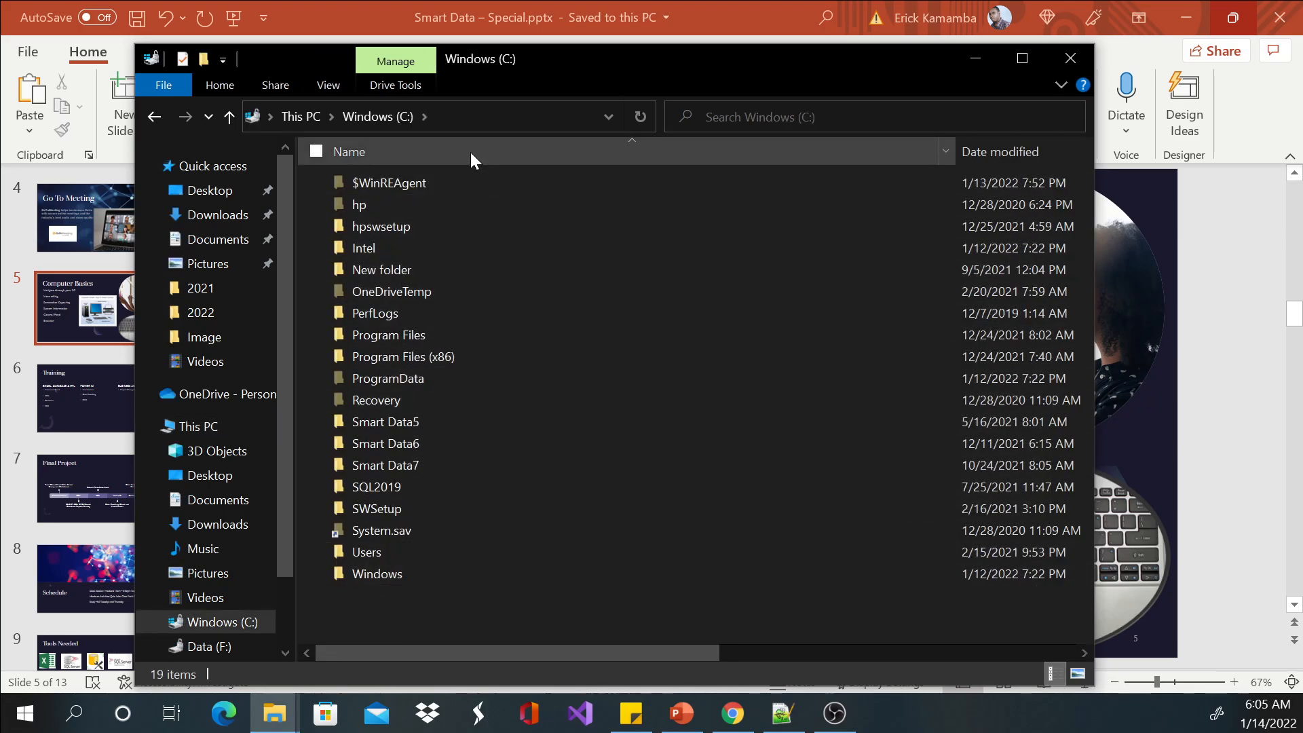
right_click(433, 606)
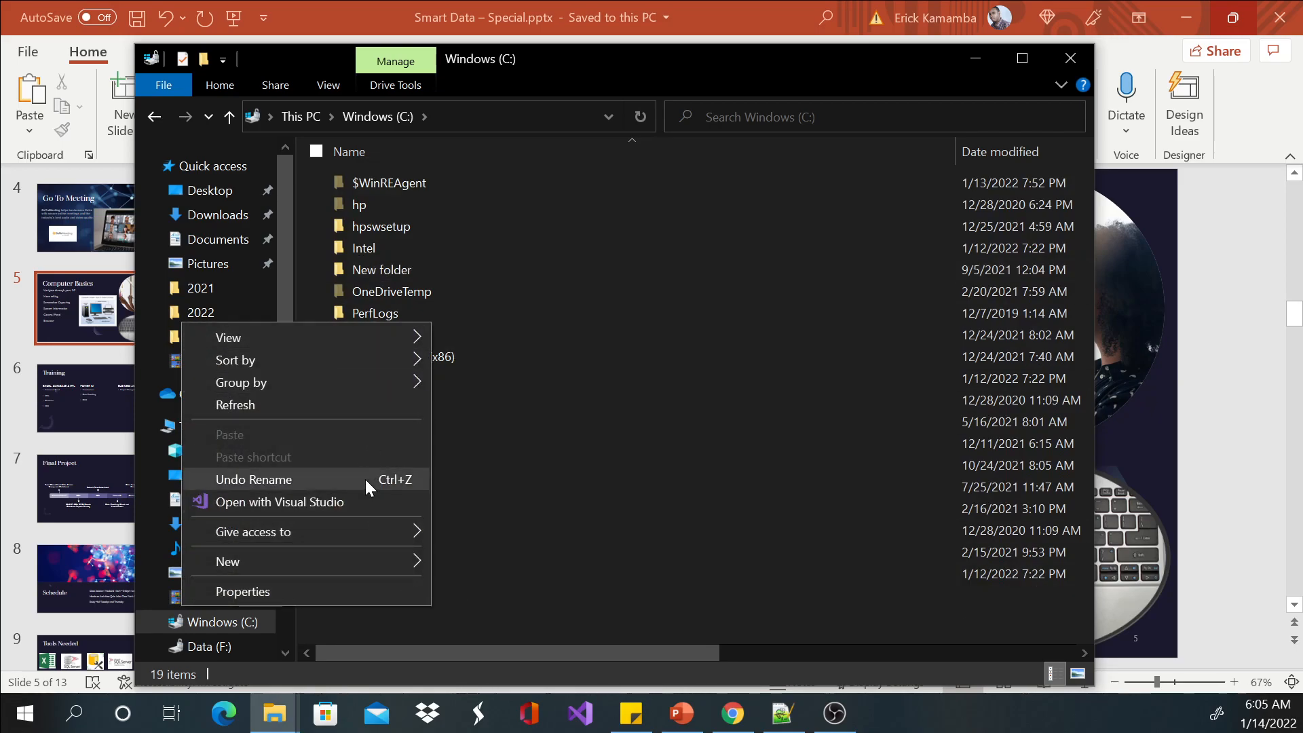
mouse_move(397, 566)
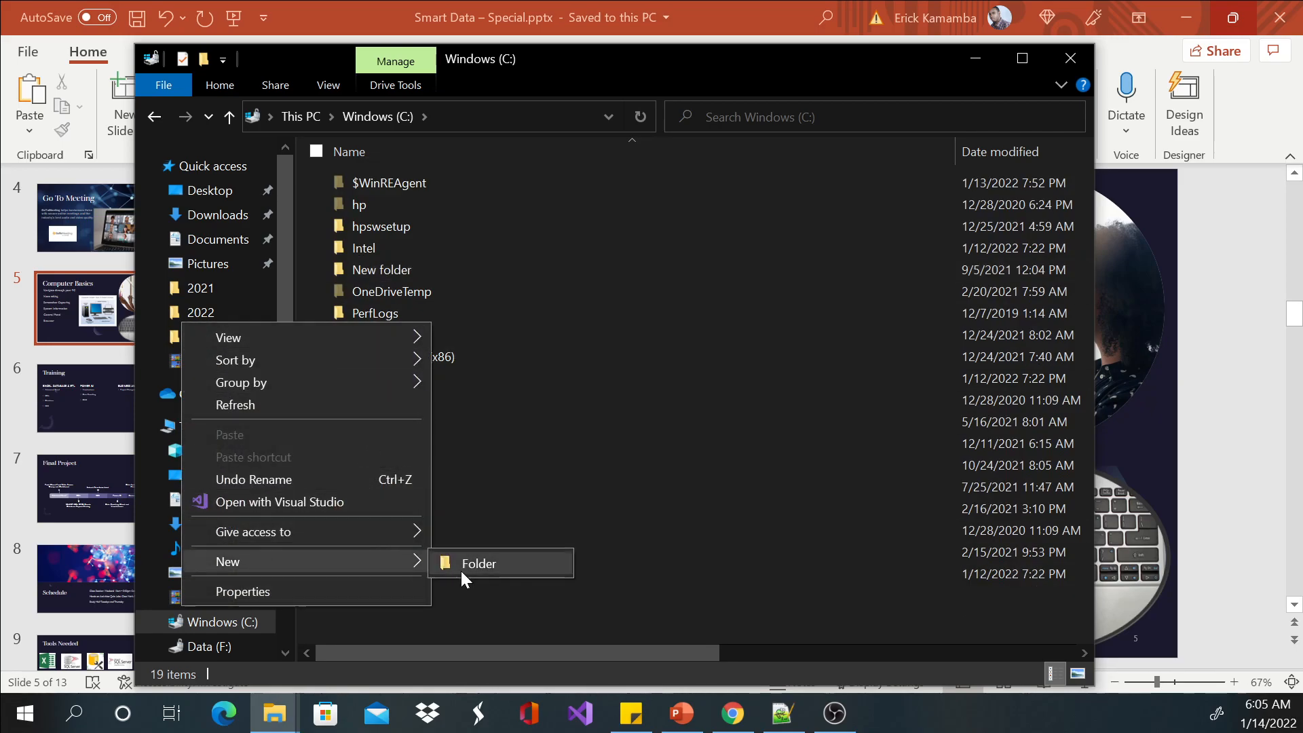
left_click(483, 616)
left_click(243, 622)
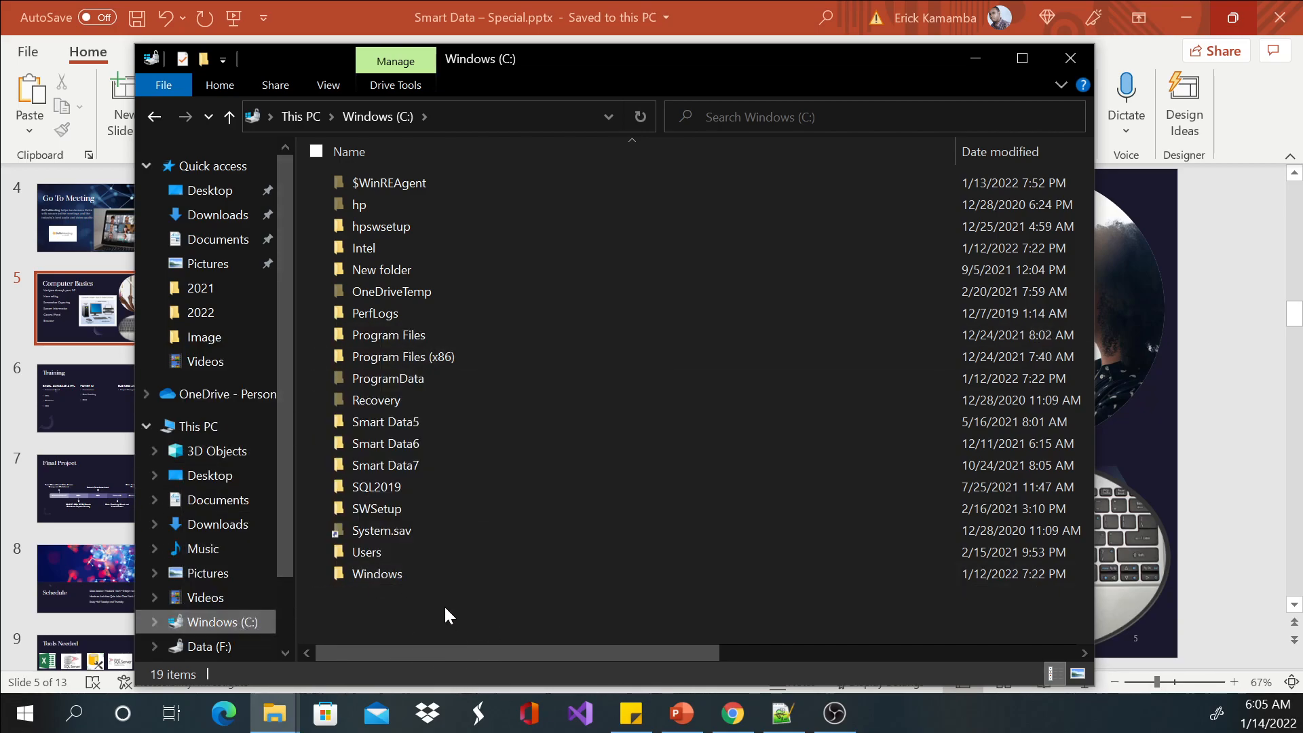
Examine the actions available for empty space in the Windows (C:) drive and for its hp folder.
right_click(365, 615)
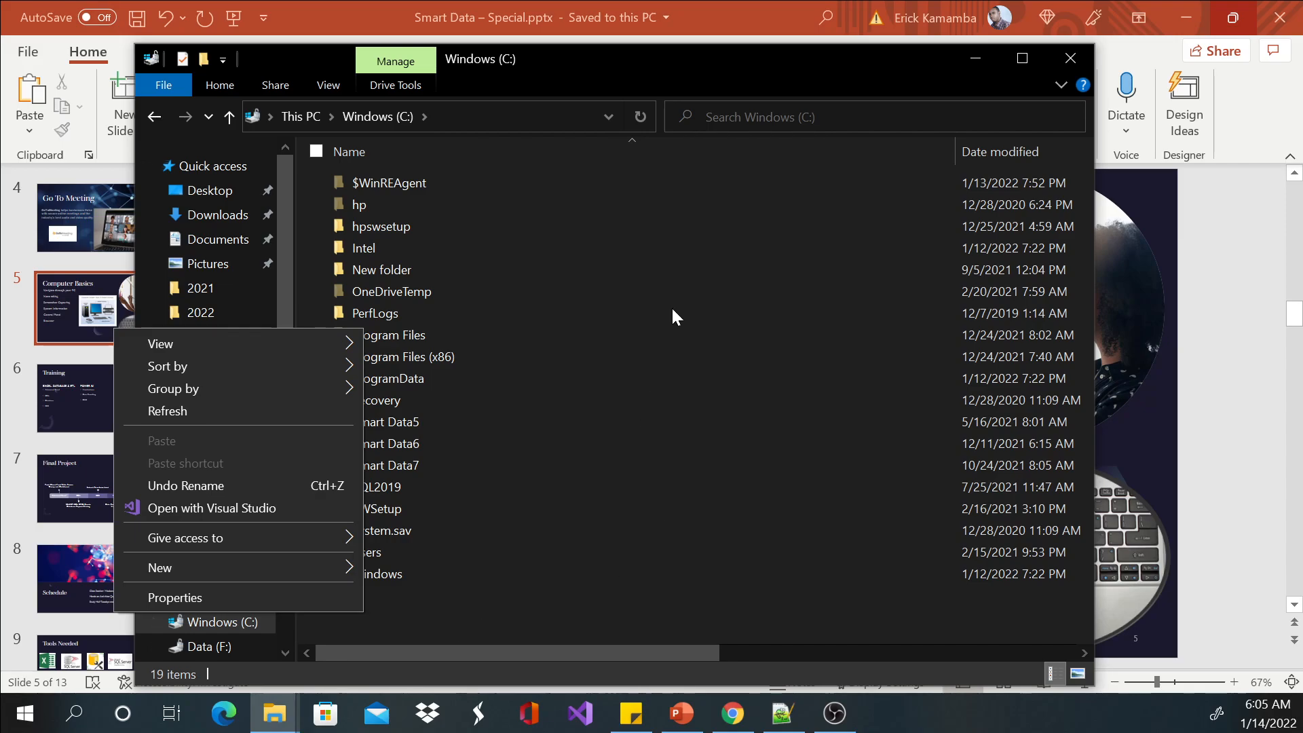
left_click(660, 167)
right_click(659, 165)
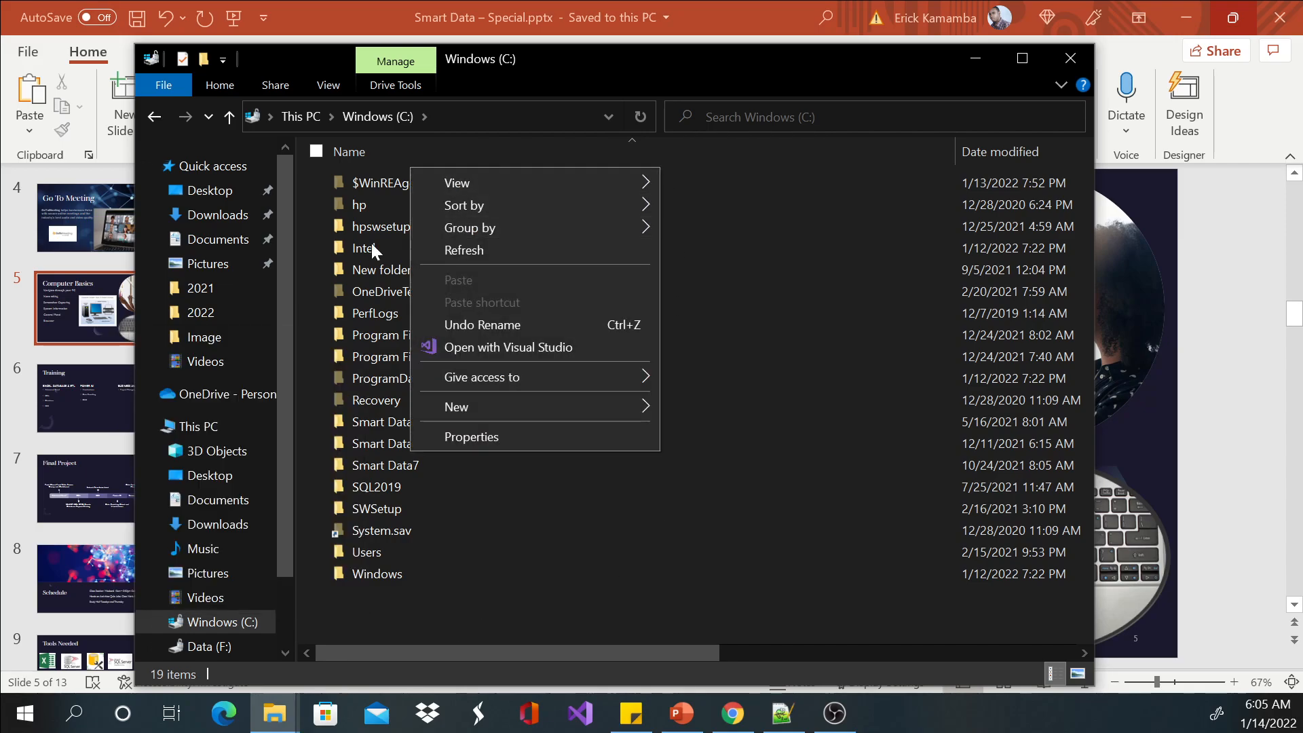
right_click(343, 209)
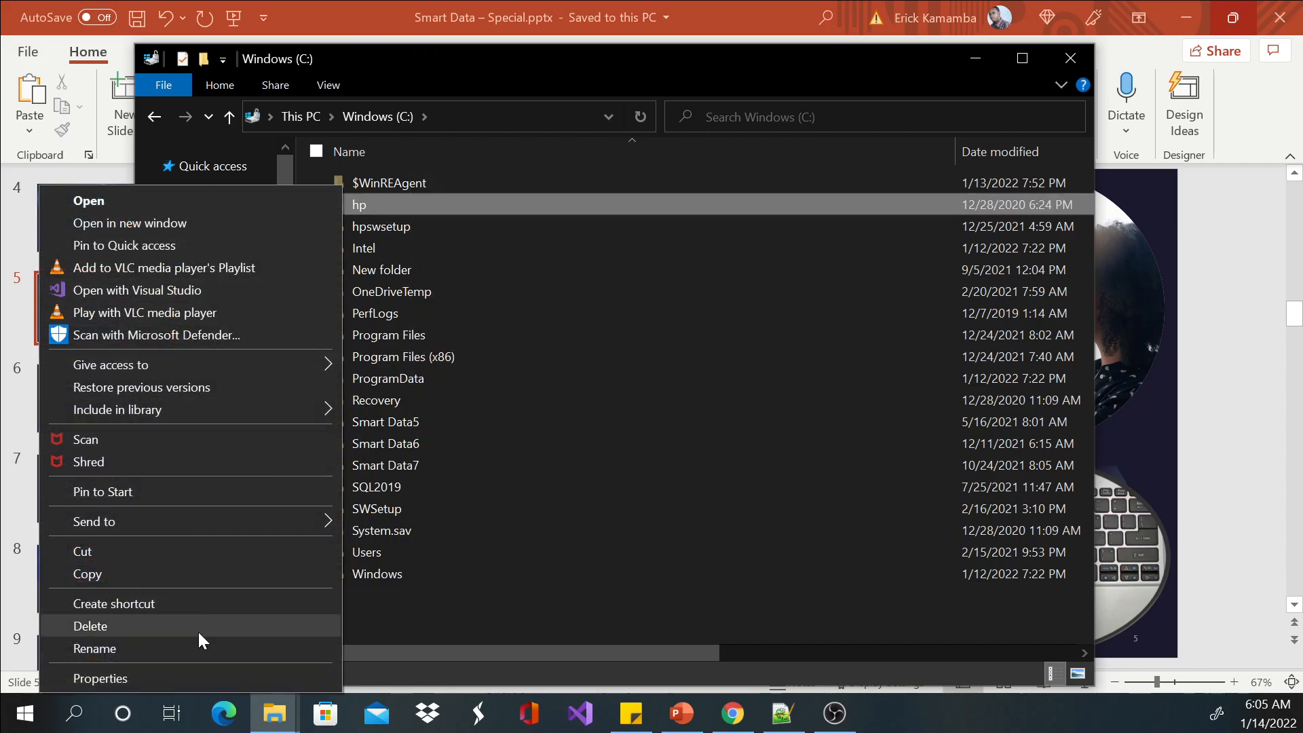
left_click(386, 397)
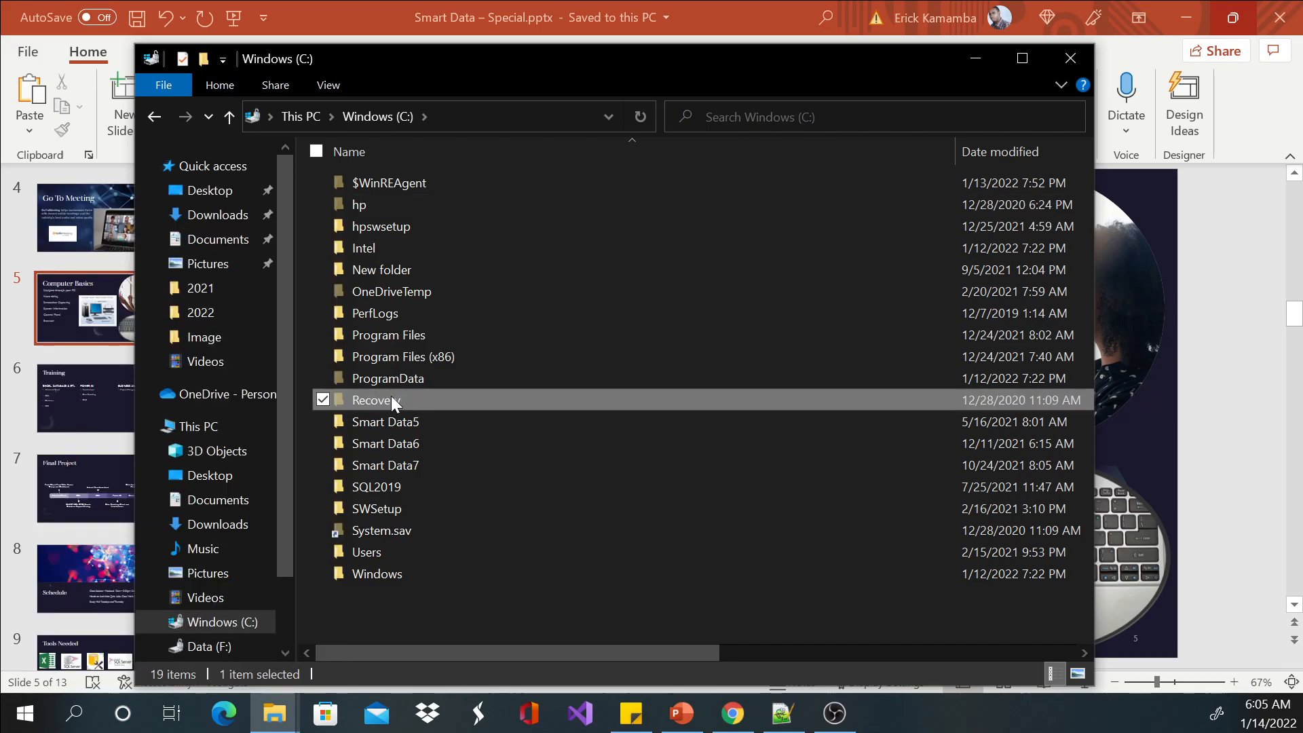
left_click(579, 614)
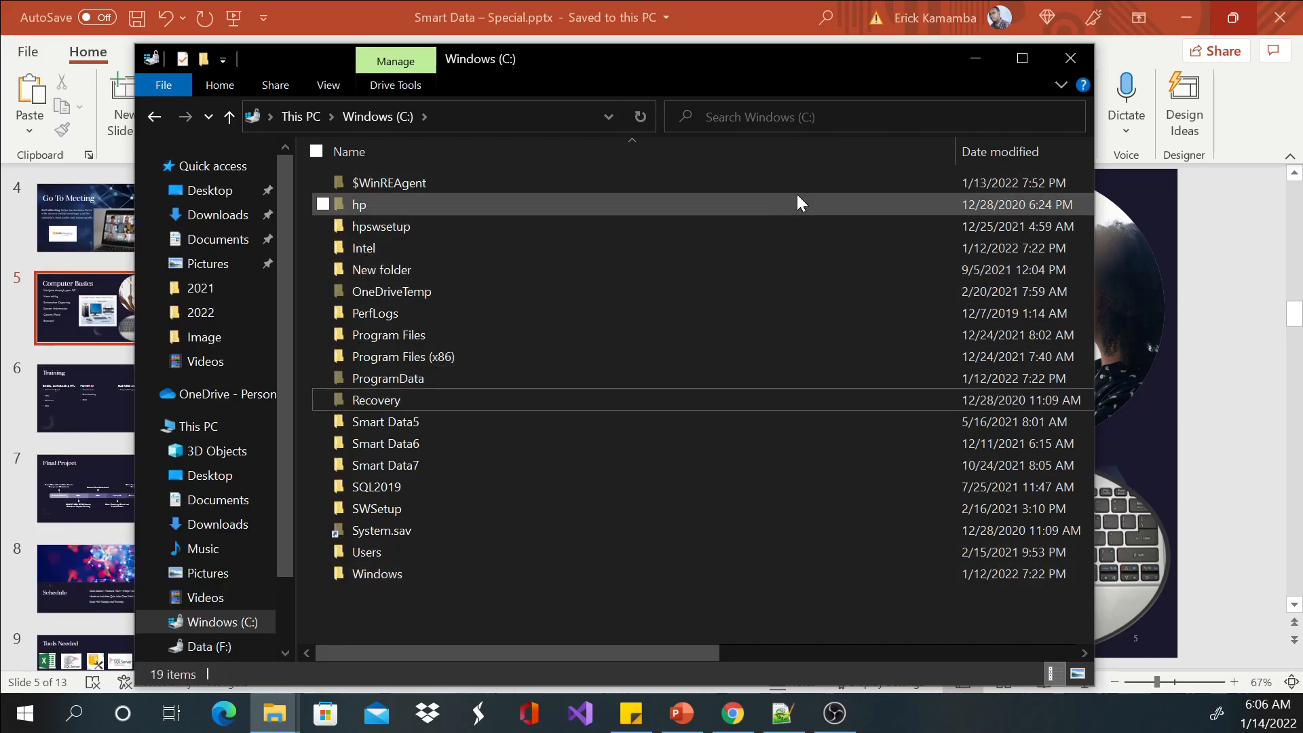
right_click(792, 165)
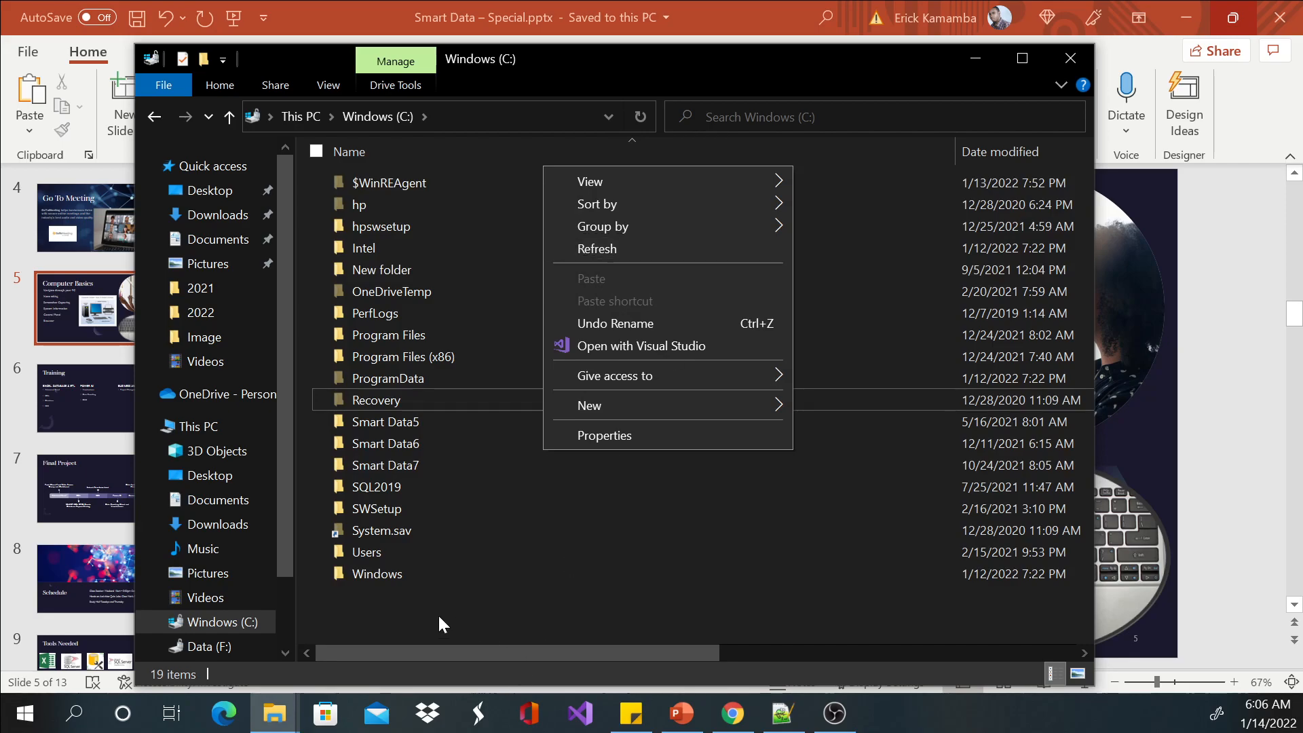
left_click(382, 614)
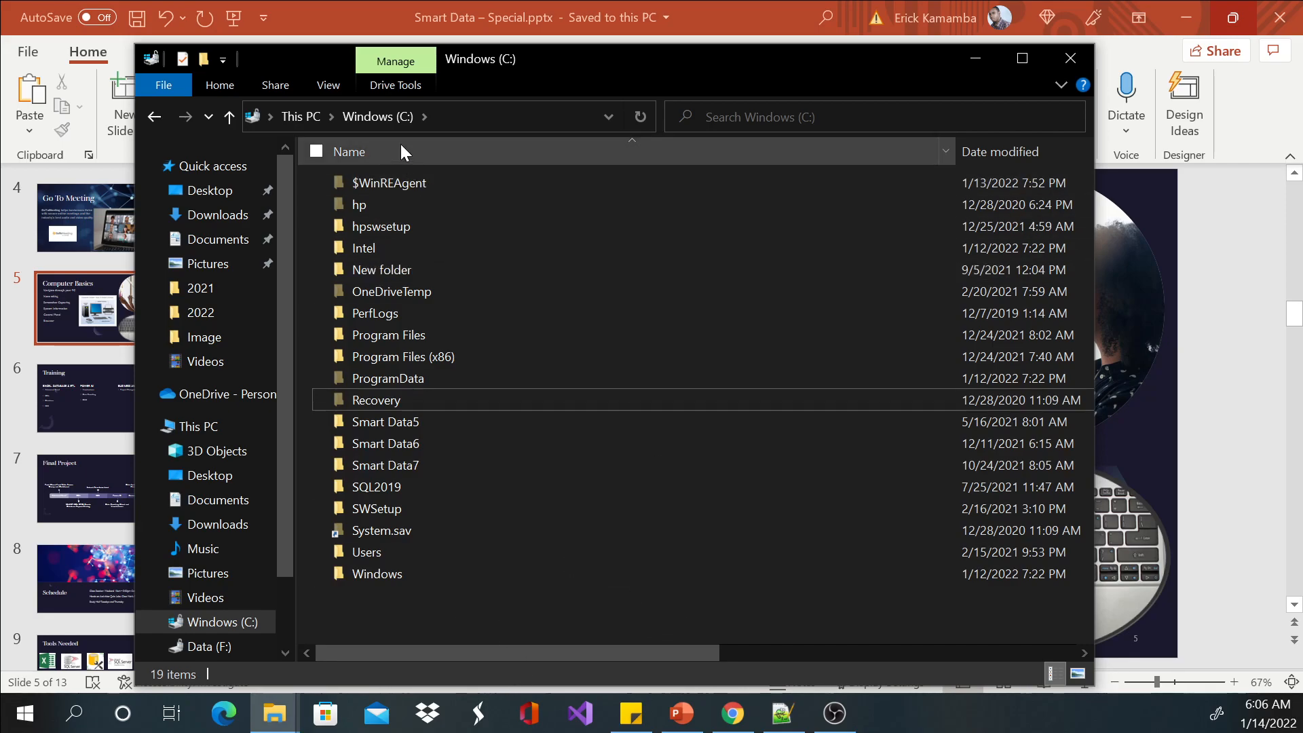
Return to This PC, reopen the Windows (C:) drive and create a folder named Smart Data in it.
left_click(299, 116)
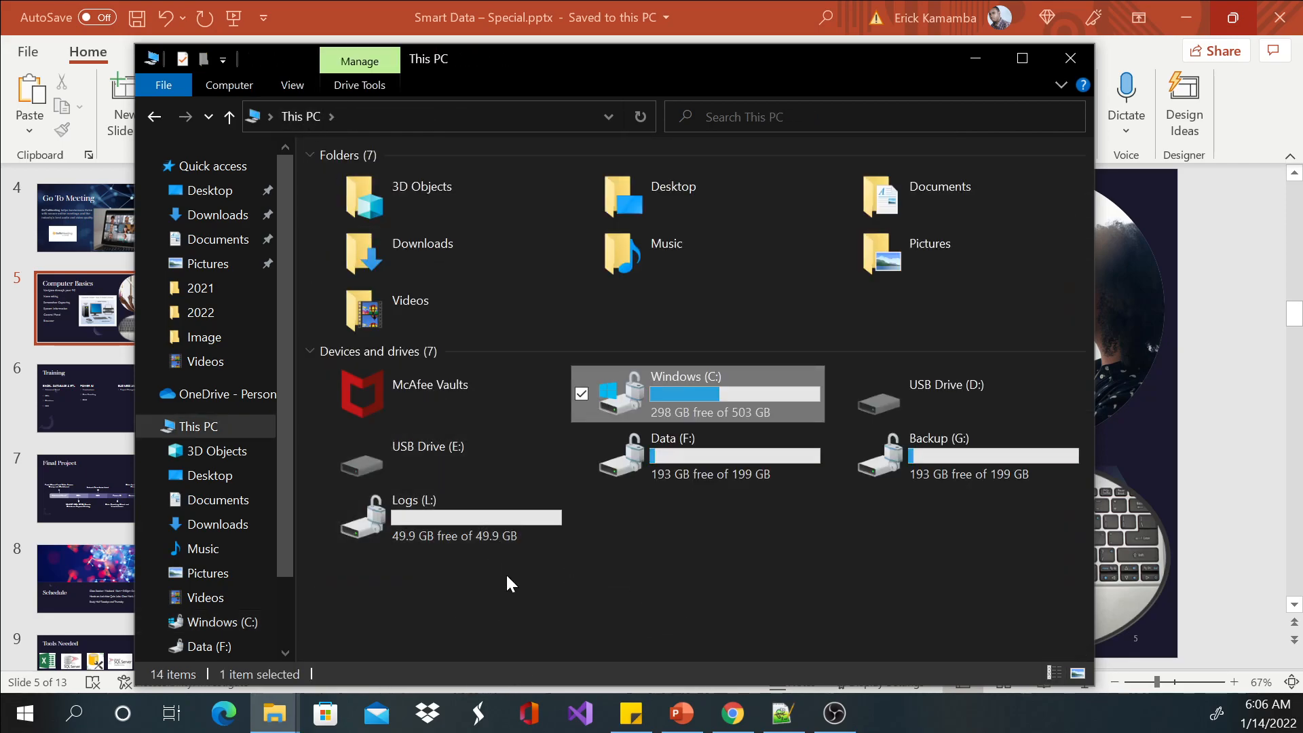
double_click(682, 390)
right_click(445, 613)
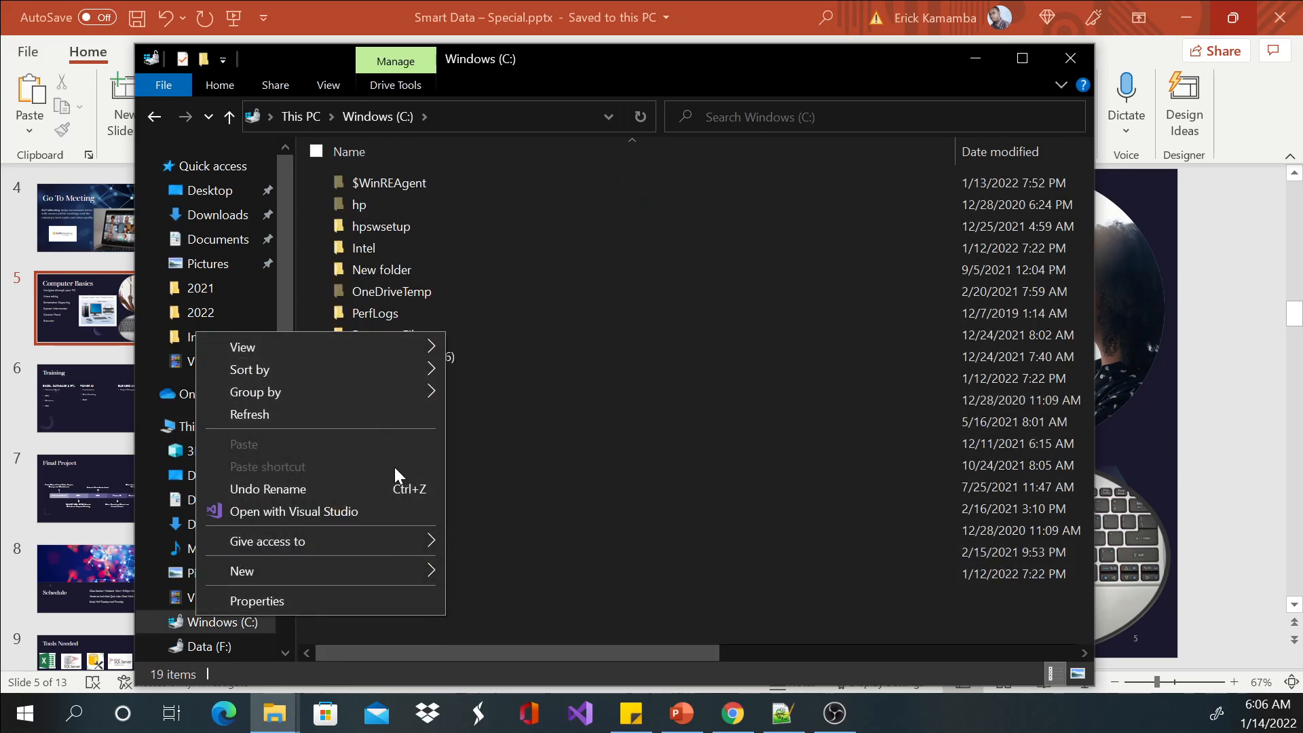
mouse_move(384, 572)
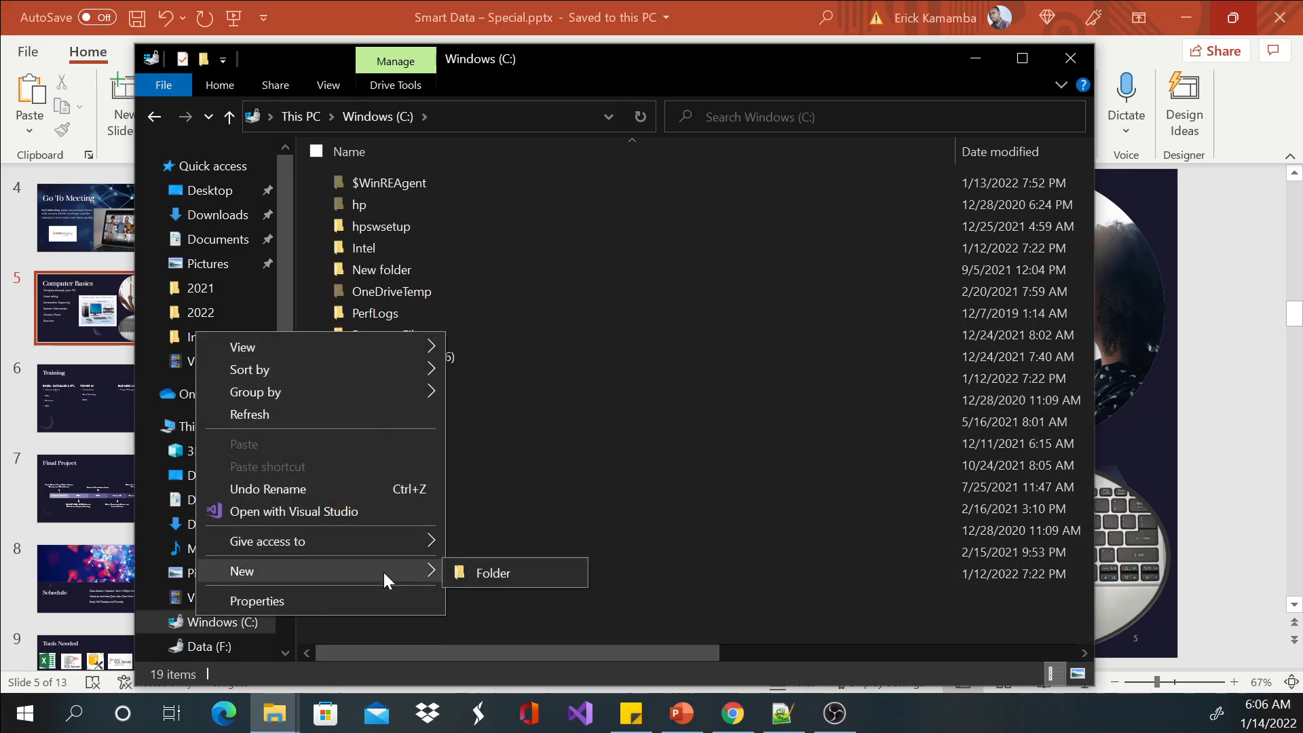
left_click(499, 573)
type("SDmar")
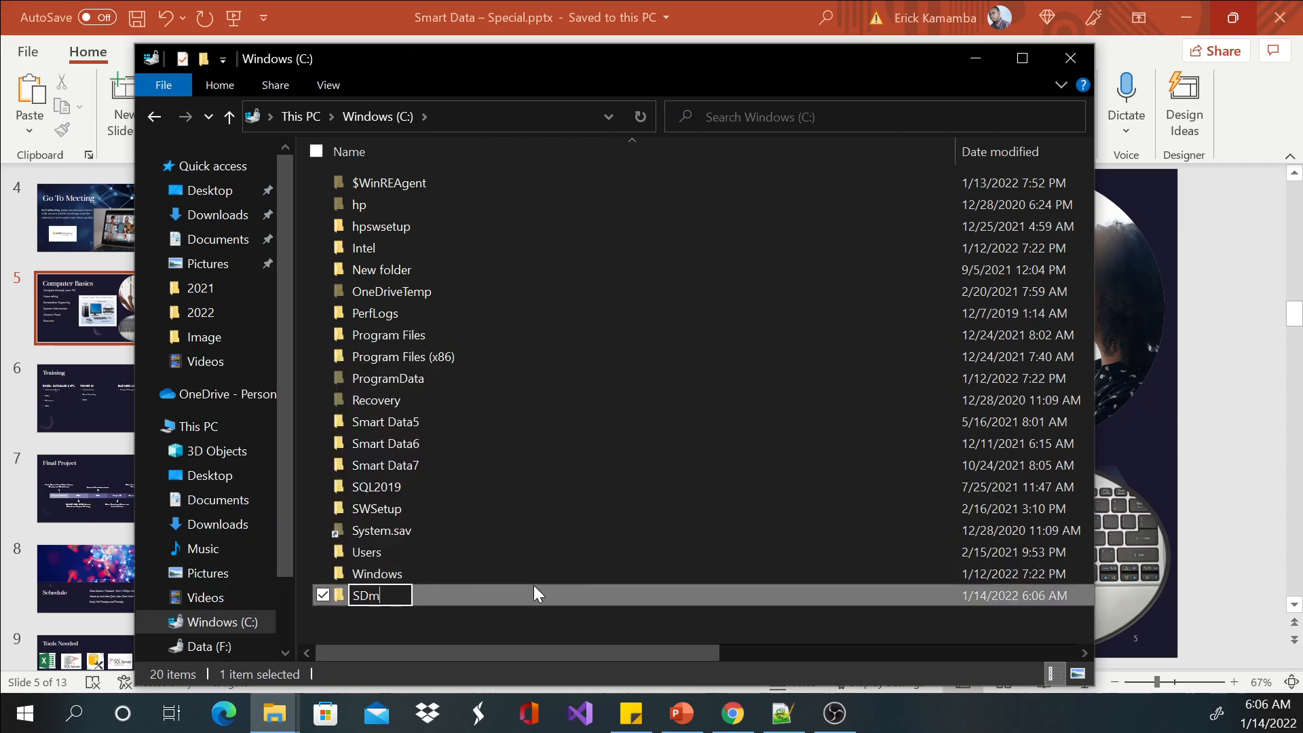
key("BackSpace")
key("BackSpace")
key("BackSpace")
key("BackSpace")
type("mart Data")
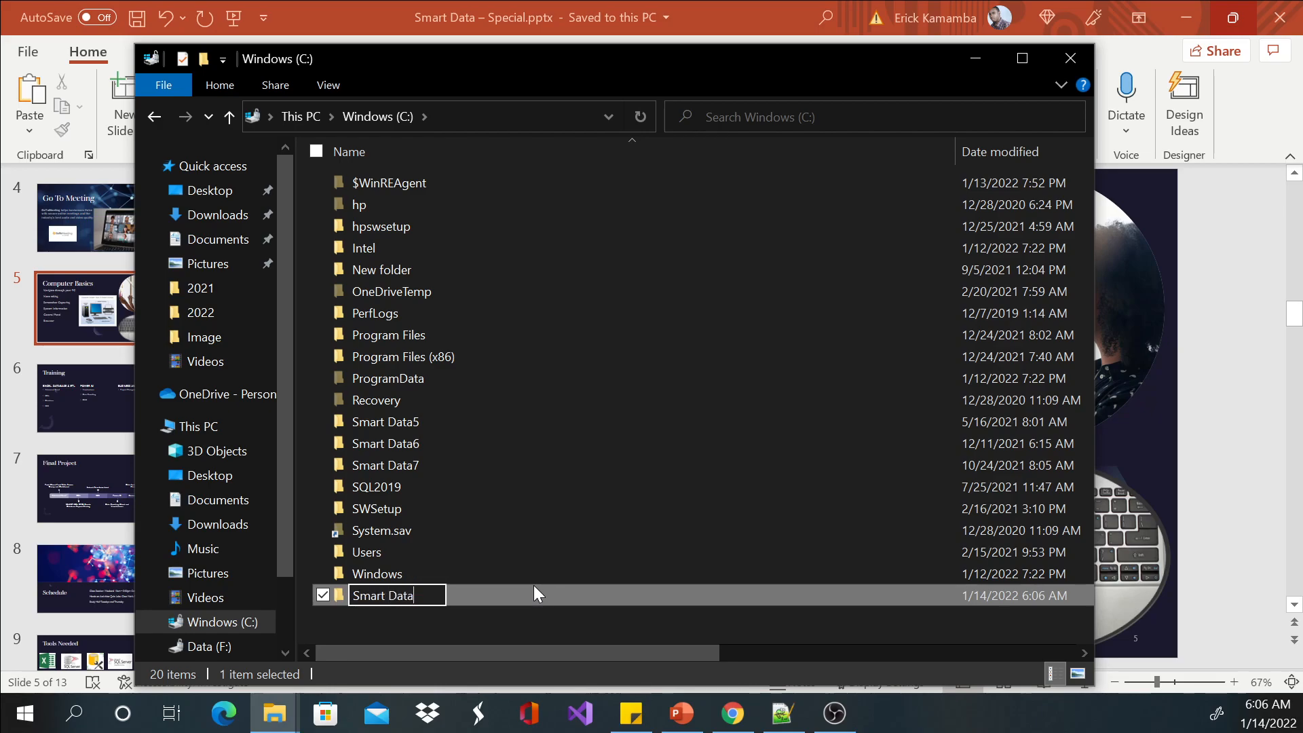
key("Return")
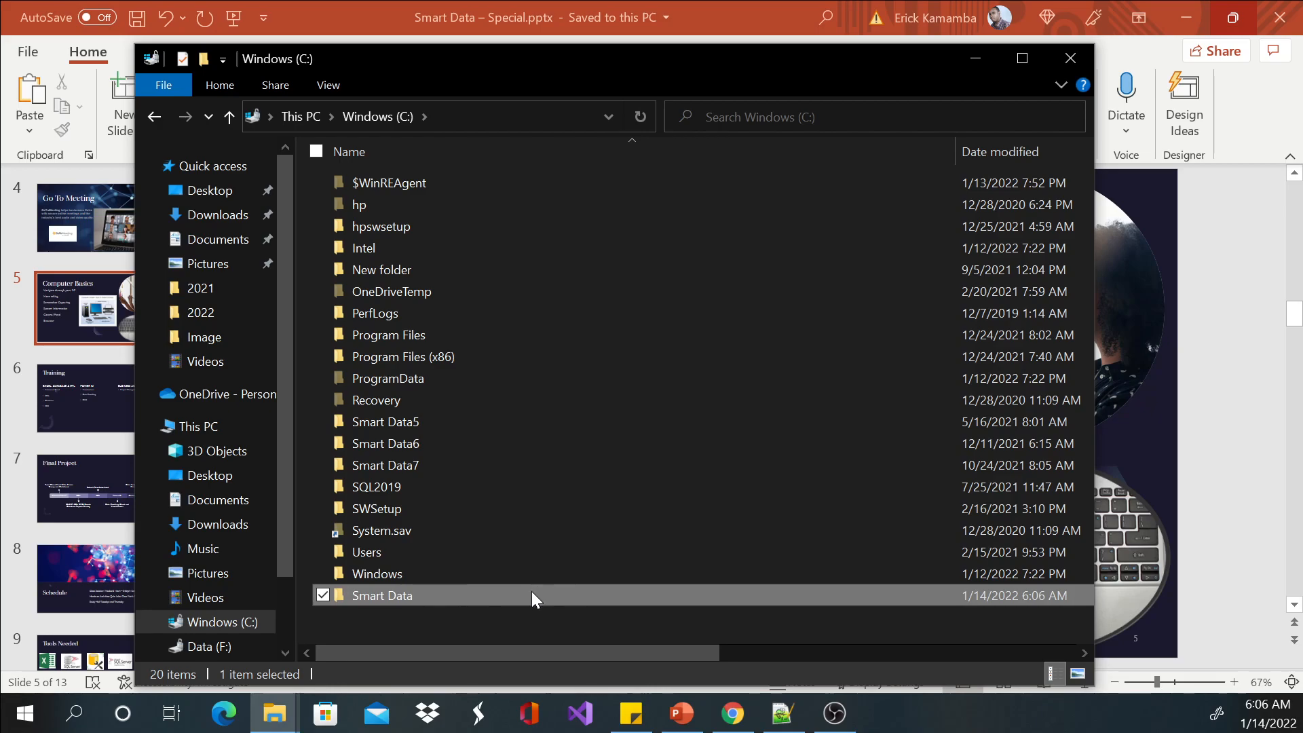
Create a subfolder named Setups inside the Smart Data folder.
double_click(533, 593)
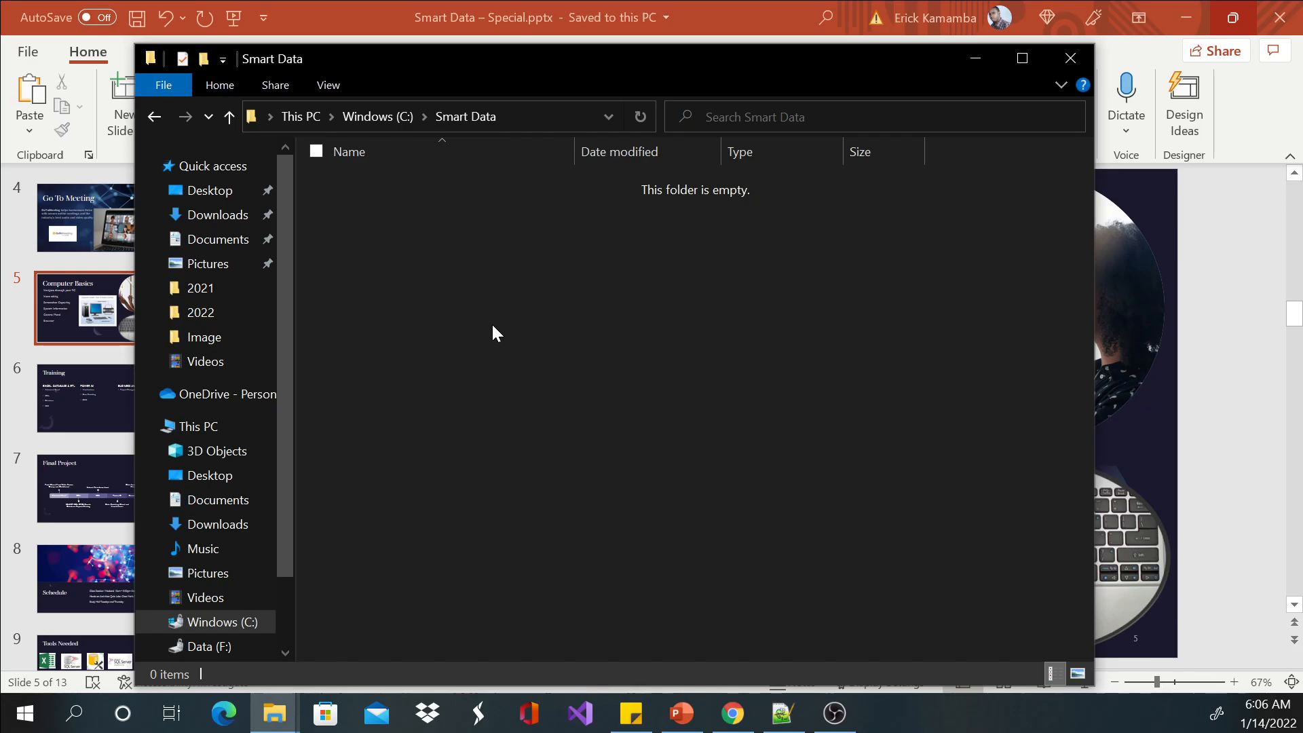
right_click(397, 243)
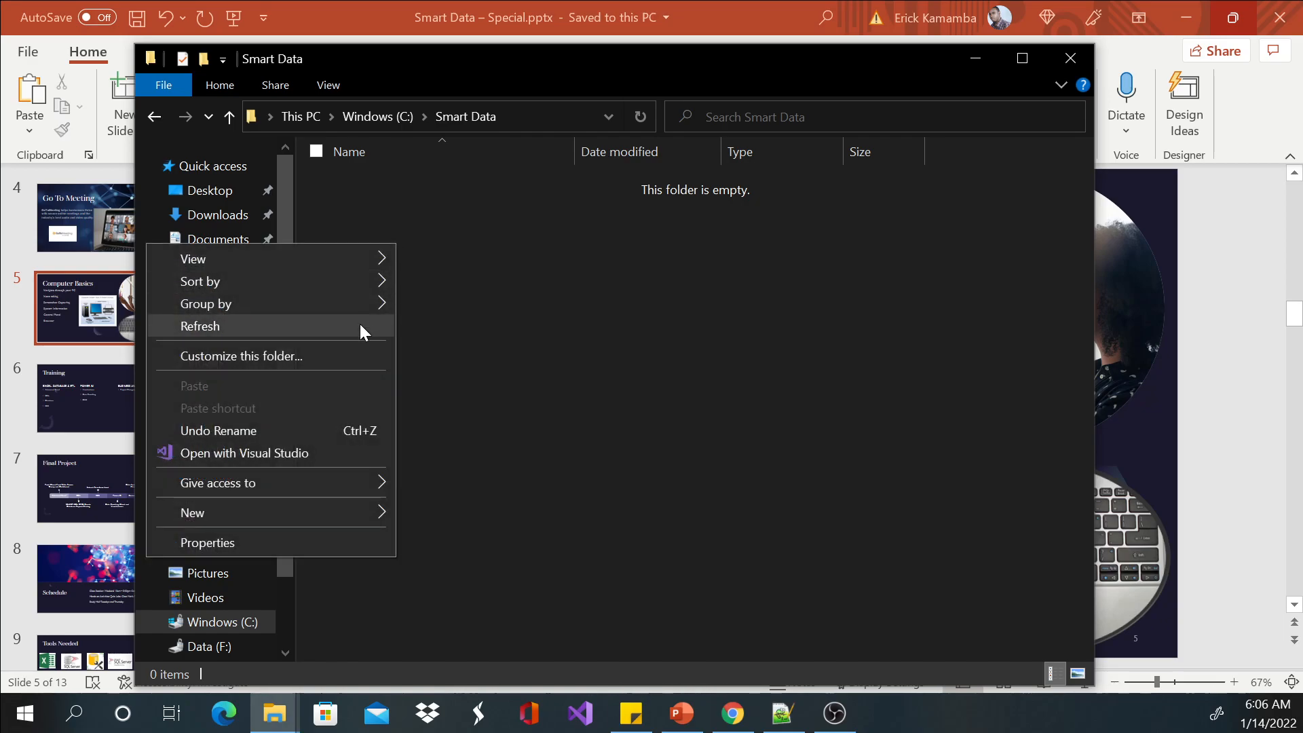
mouse_move(363, 511)
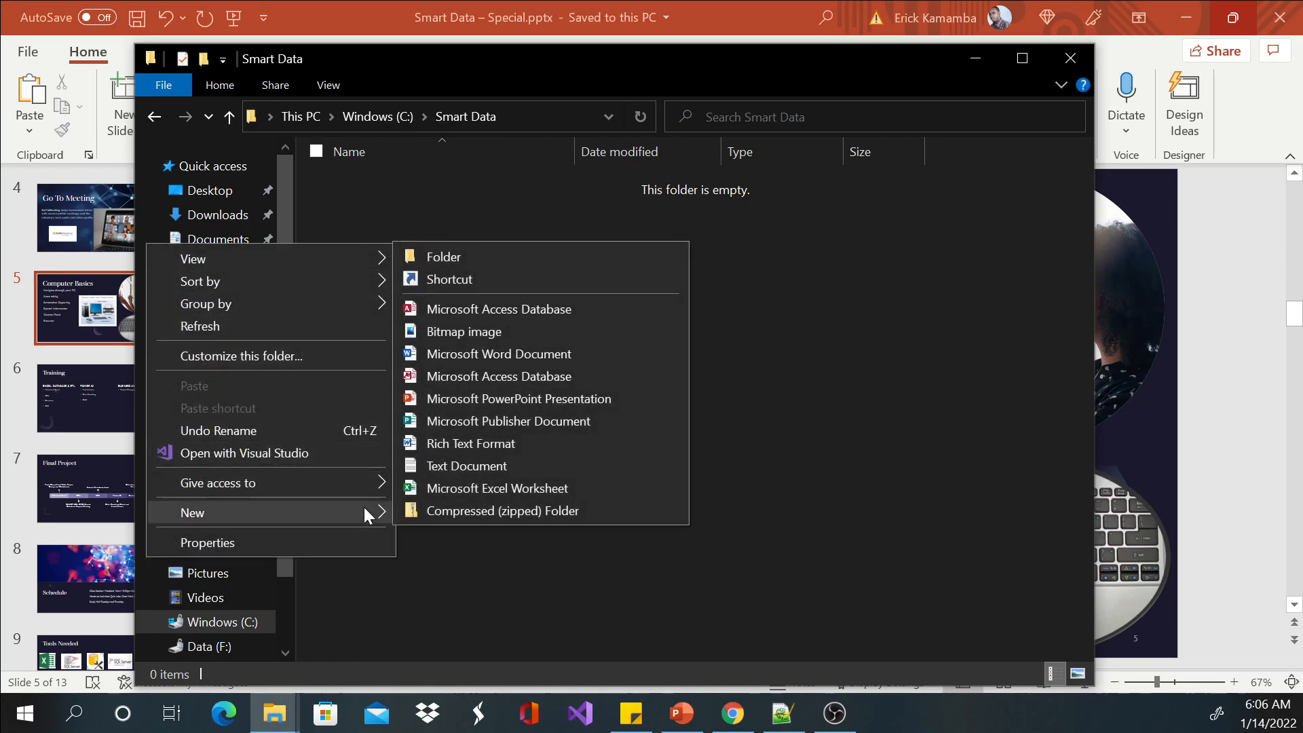
left_click(429, 256)
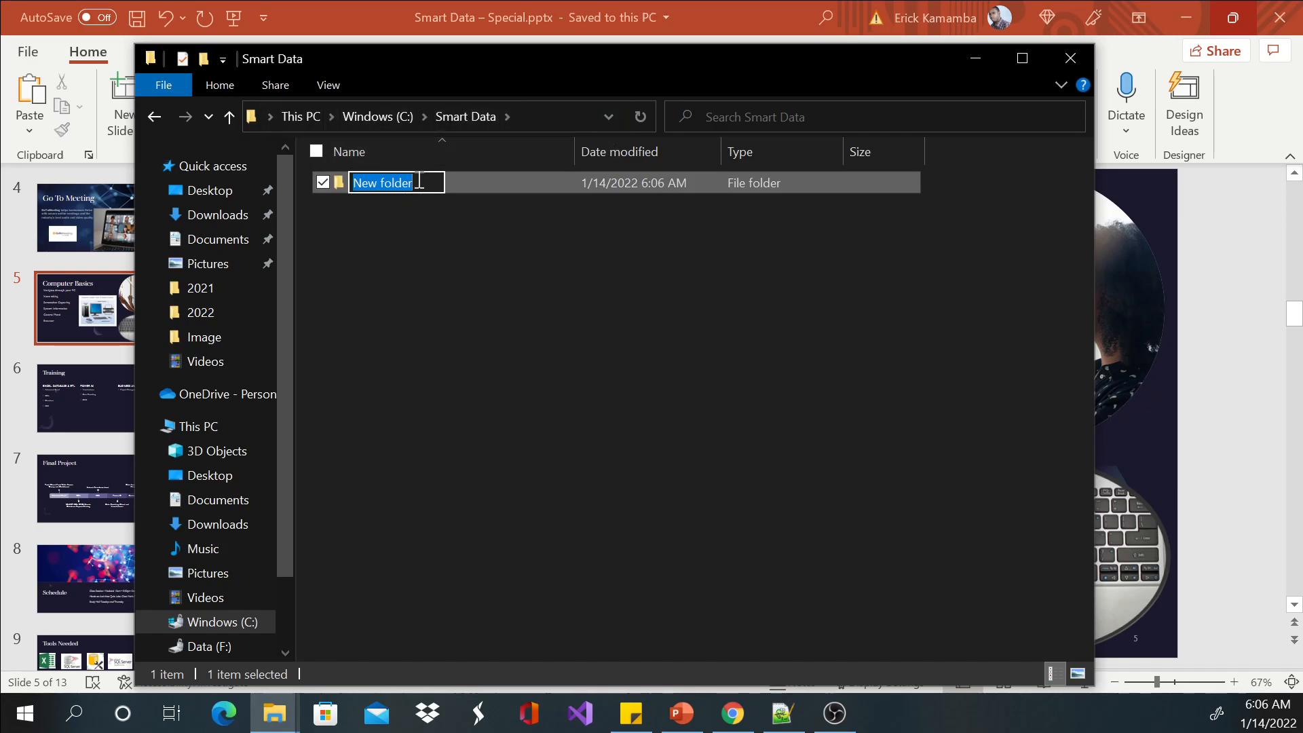
type("Setups")
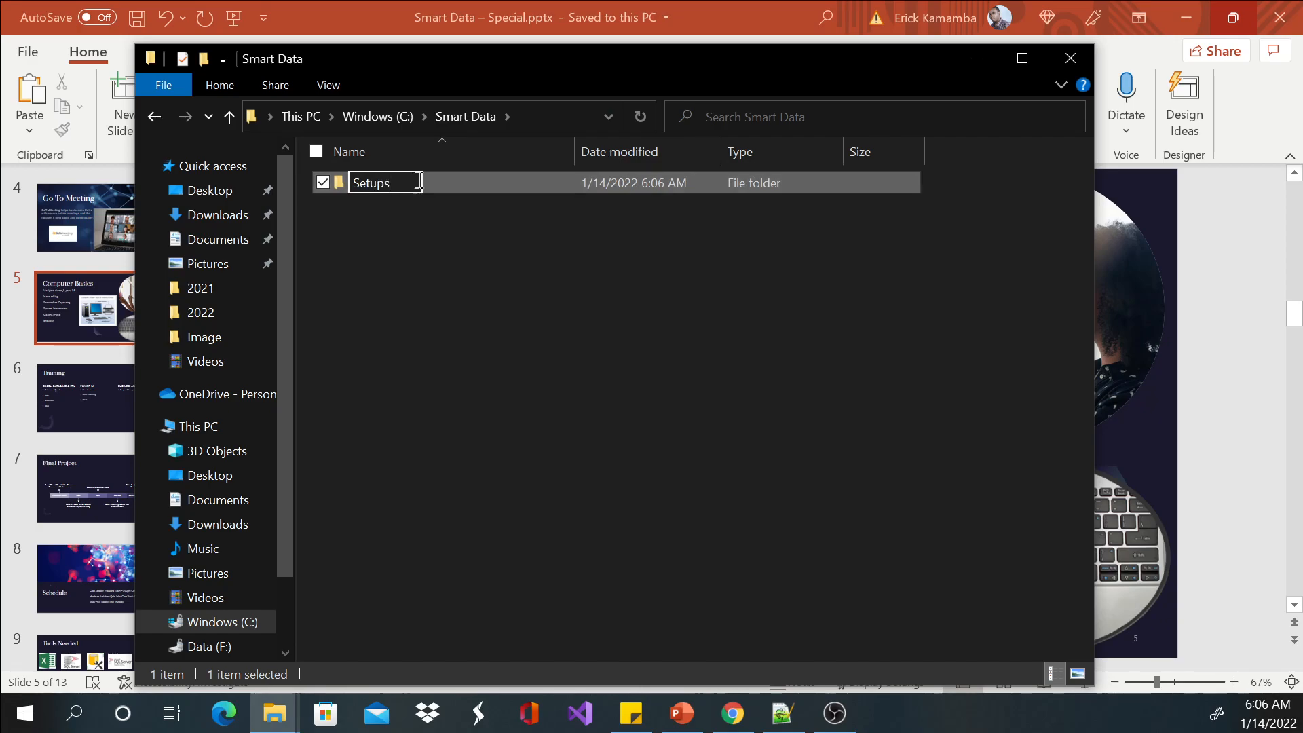
key("Return")
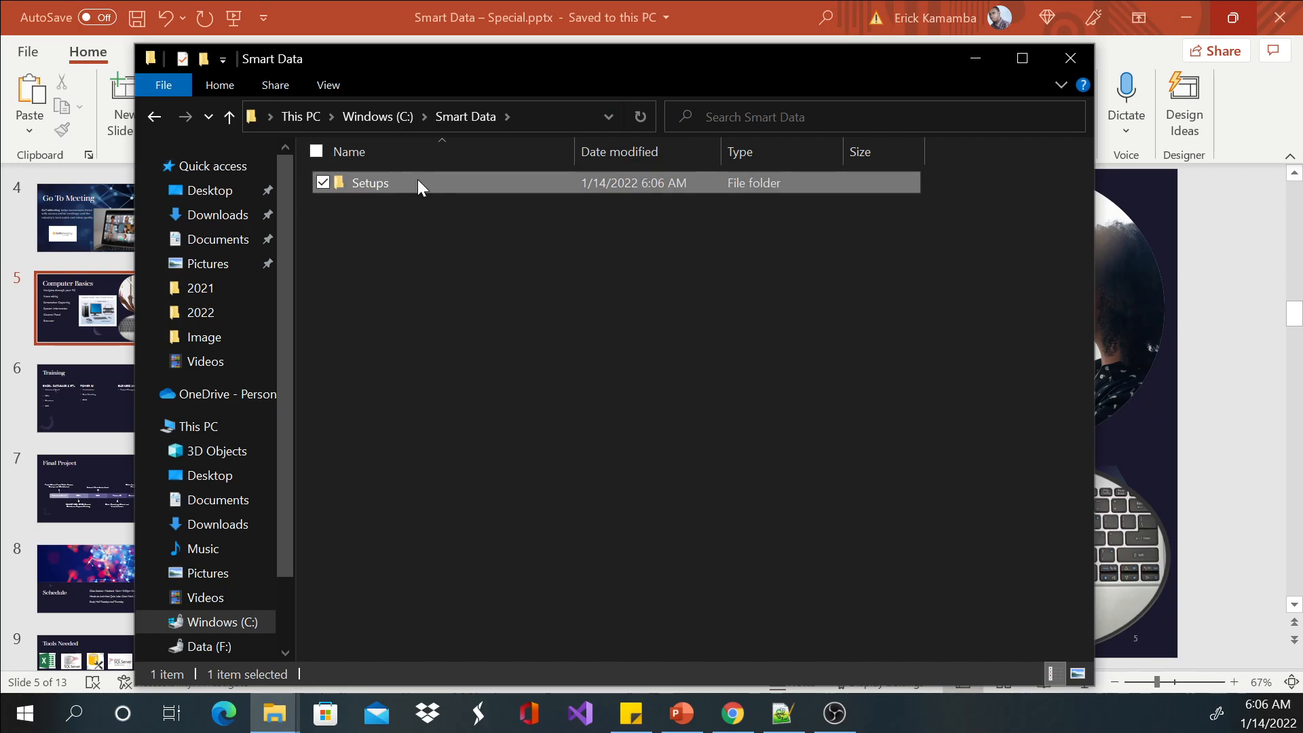
Rename the Setups subfolder as Setup.
left_click(417, 181)
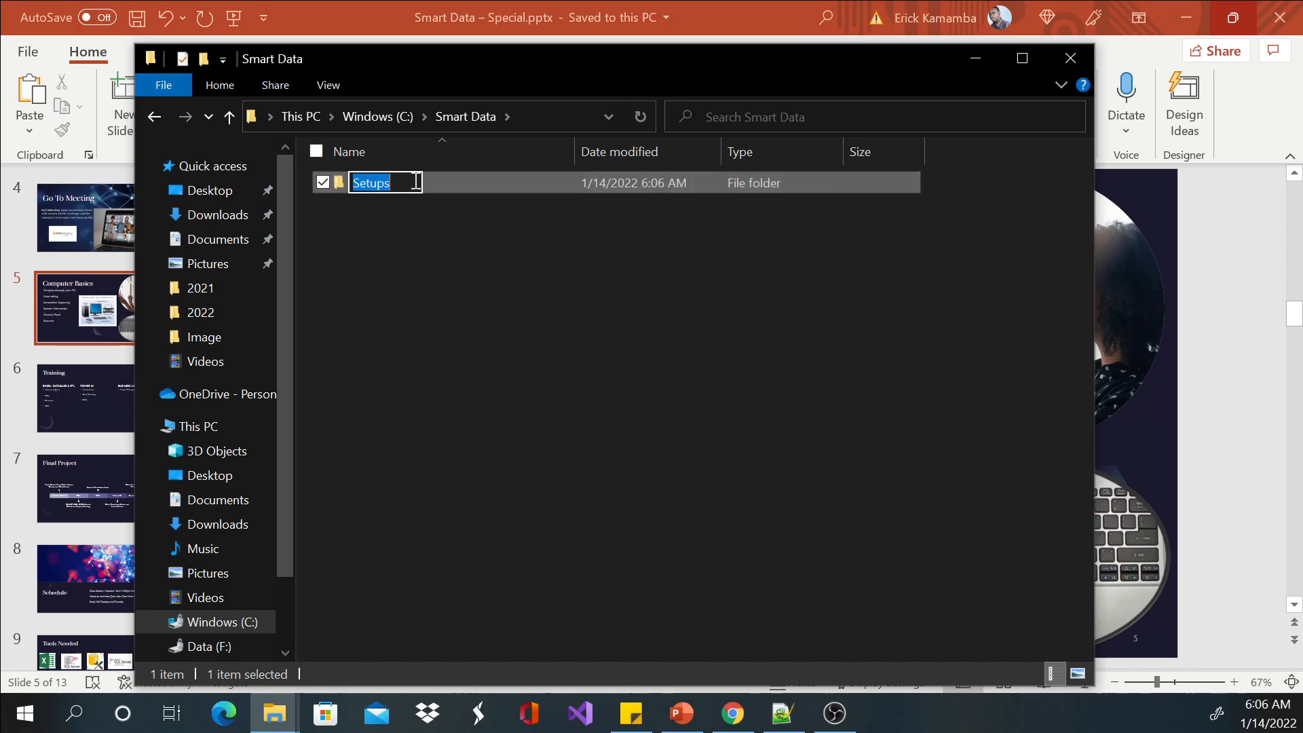
left_click(415, 182)
key("BackSpace")
key("Return")
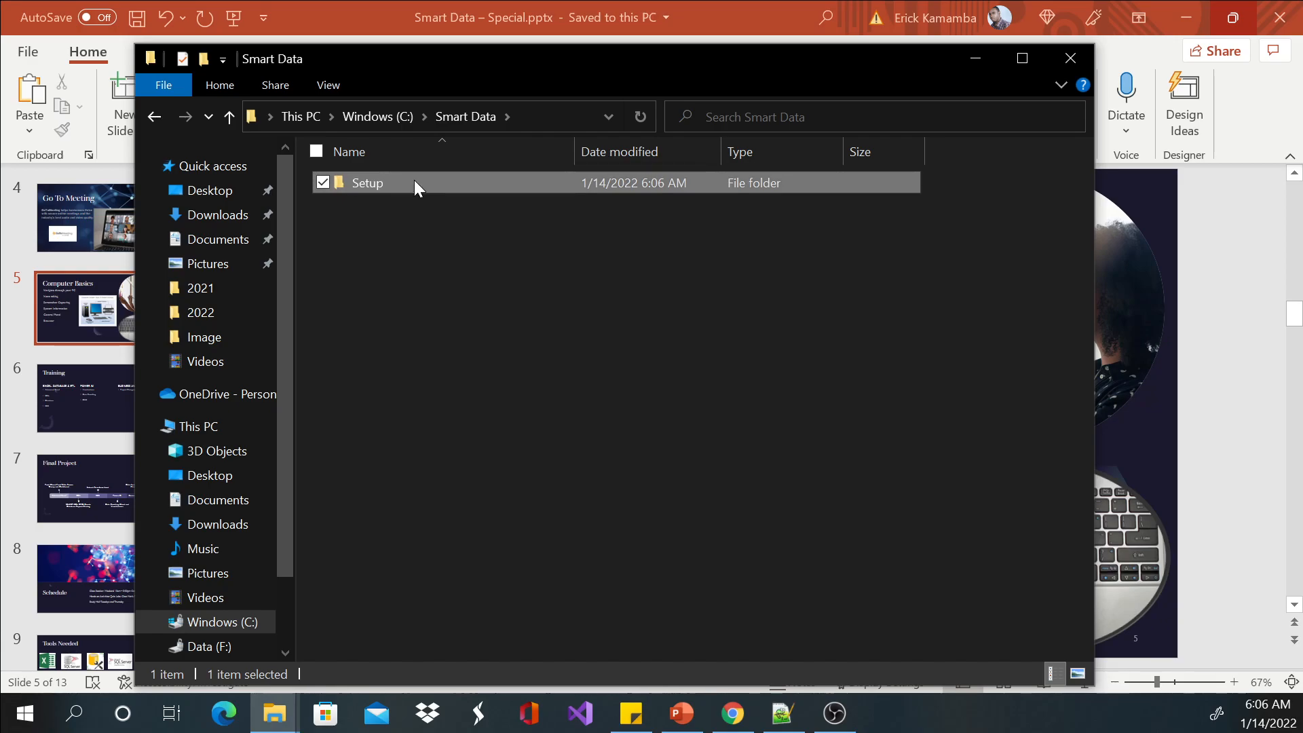
left_click(426, 265)
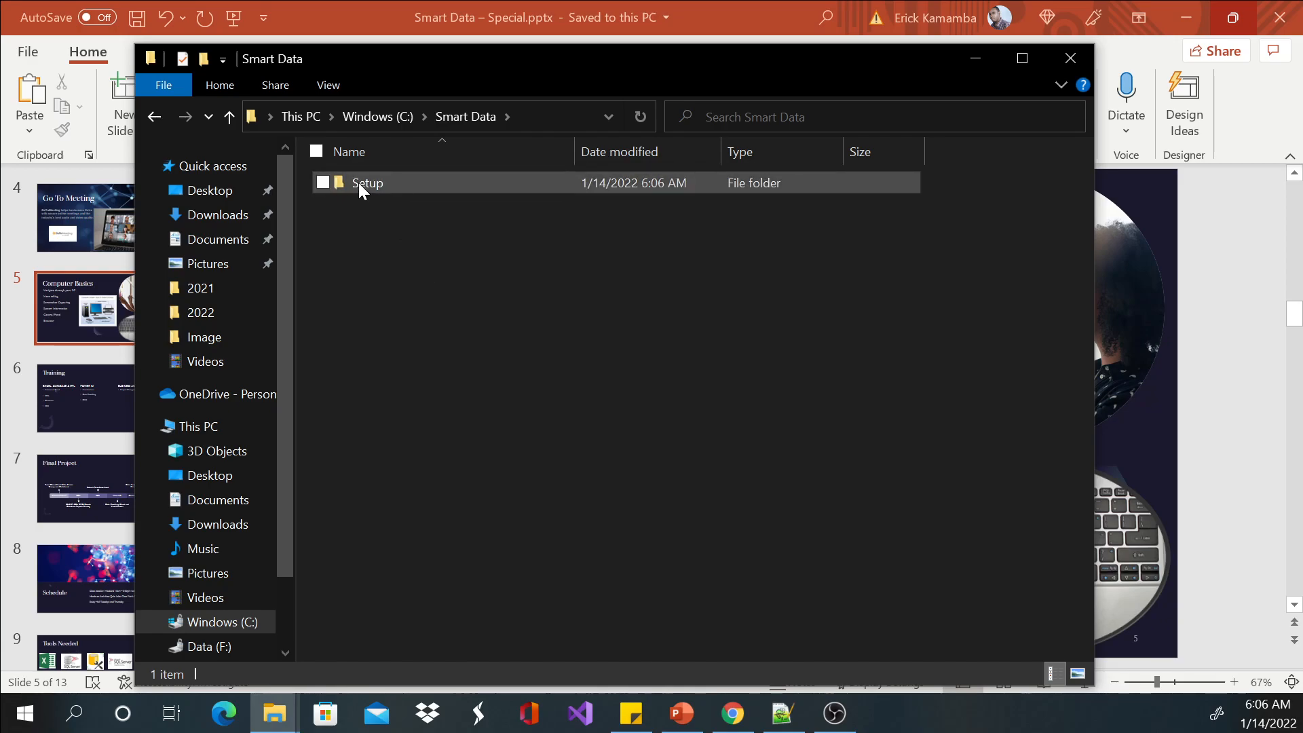
Cut the GoToMeeting Opener.exe file from the Downloads folder.
left_click(256, 215)
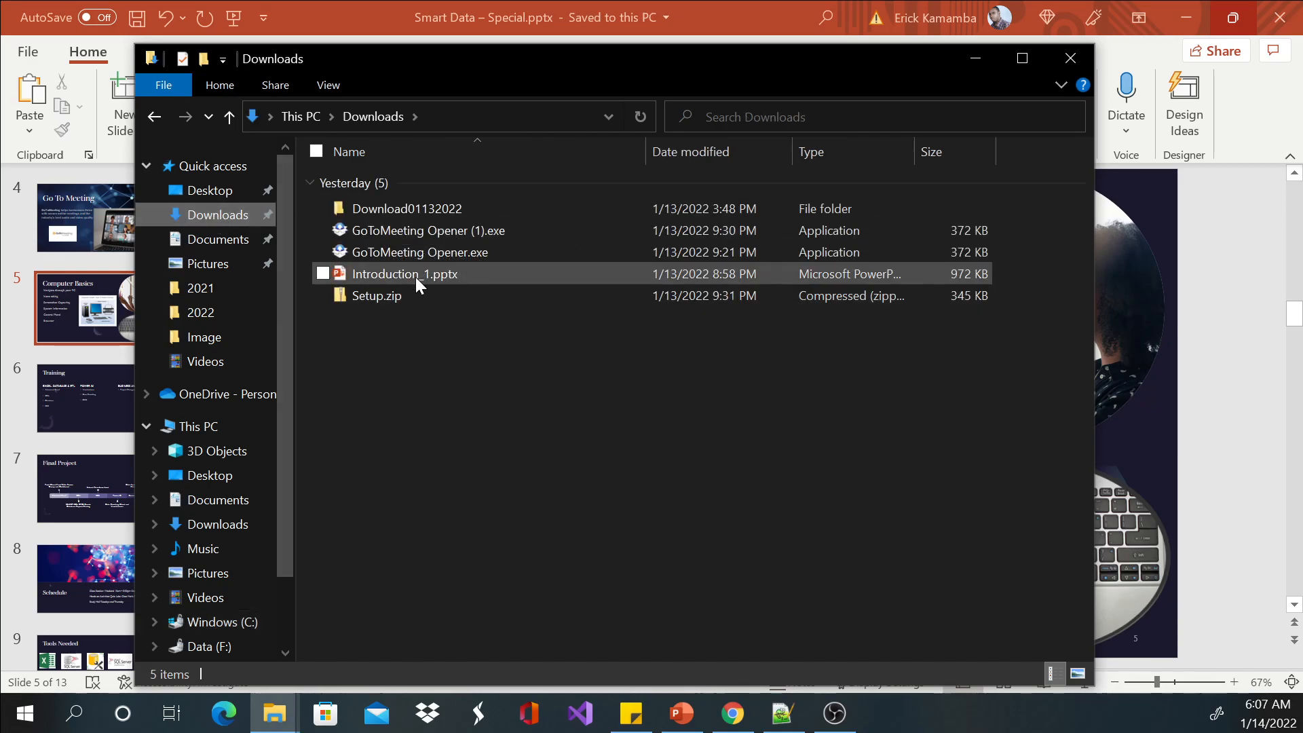
right_click(400, 254)
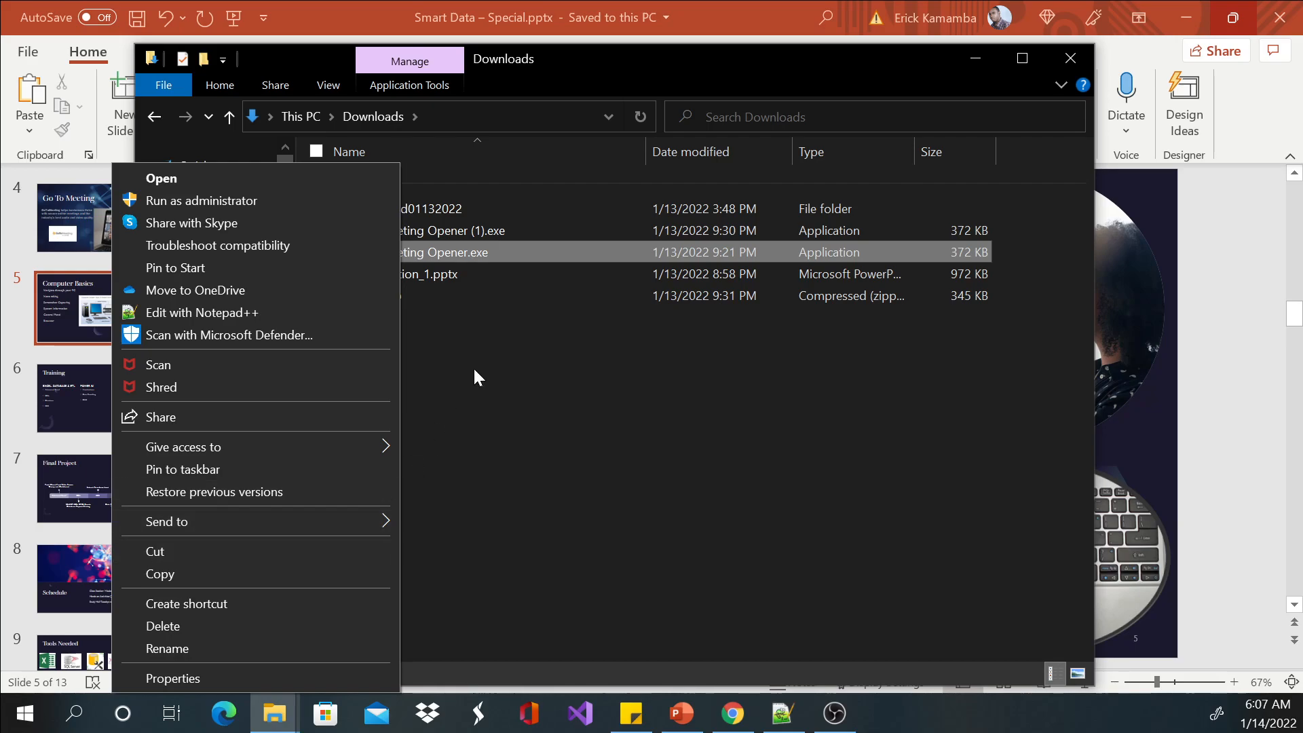
left_click(263, 553)
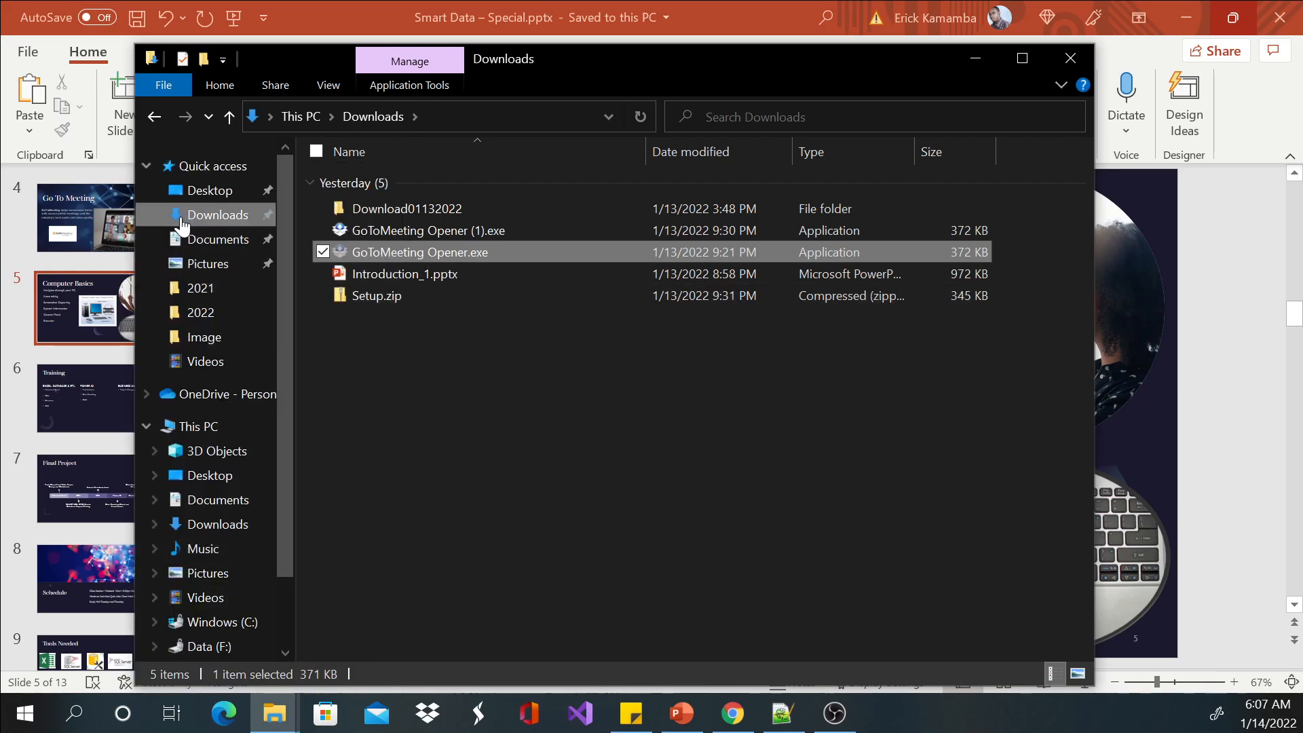
Paste the cut file into the Setup folder inside Smart Data on the Windows (C:) drive.
left_click(181, 427)
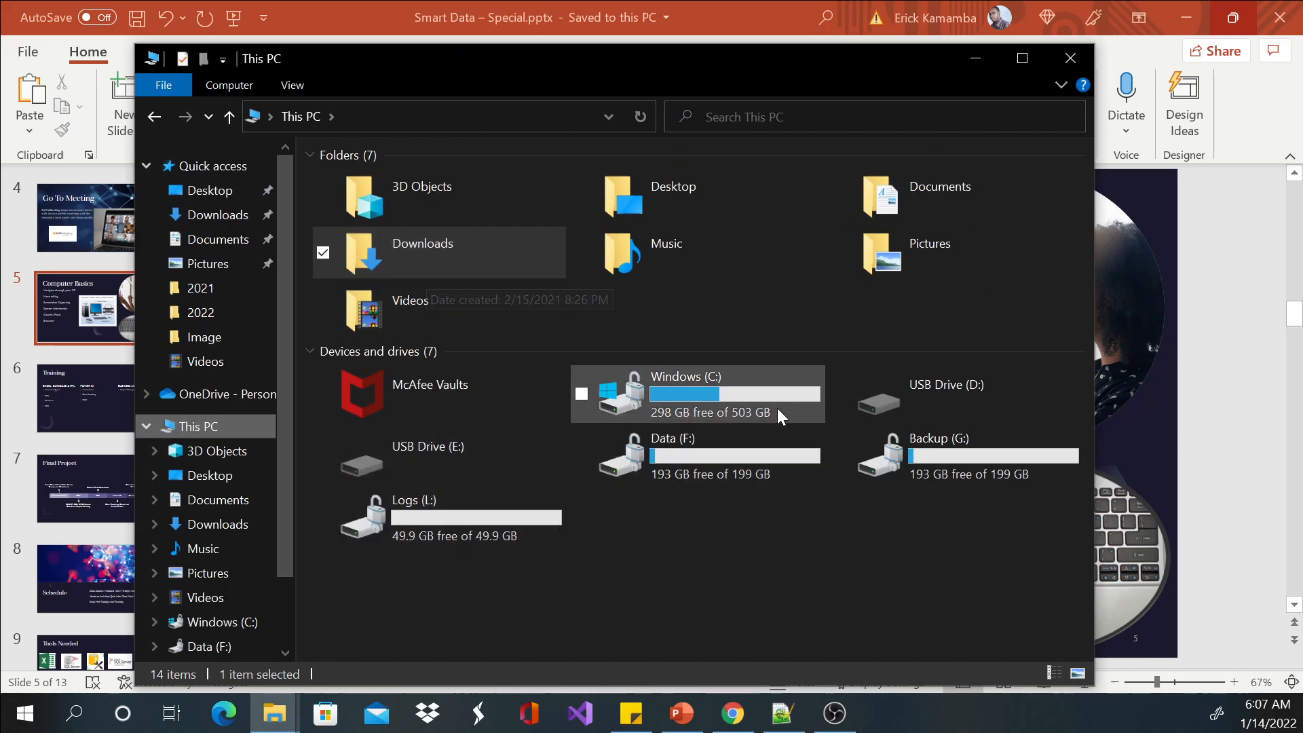
double_click(744, 377)
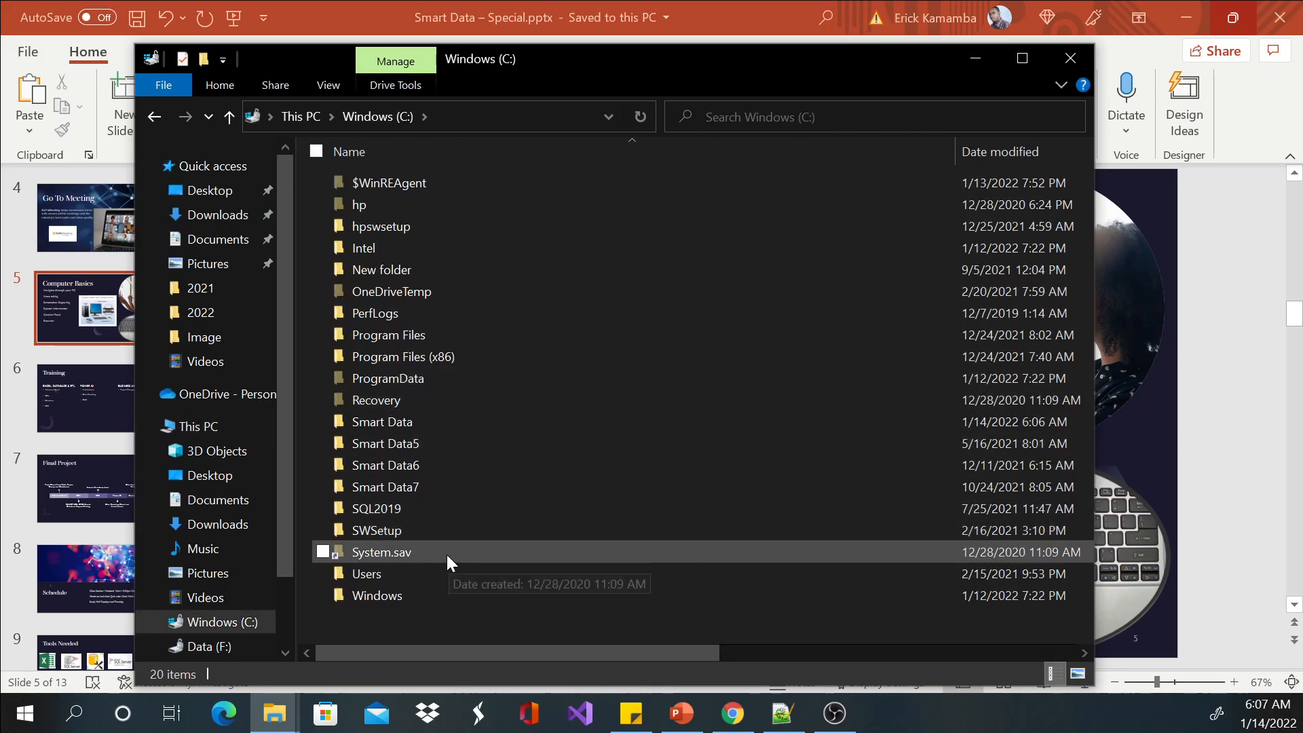
double_click(420, 423)
double_click(371, 188)
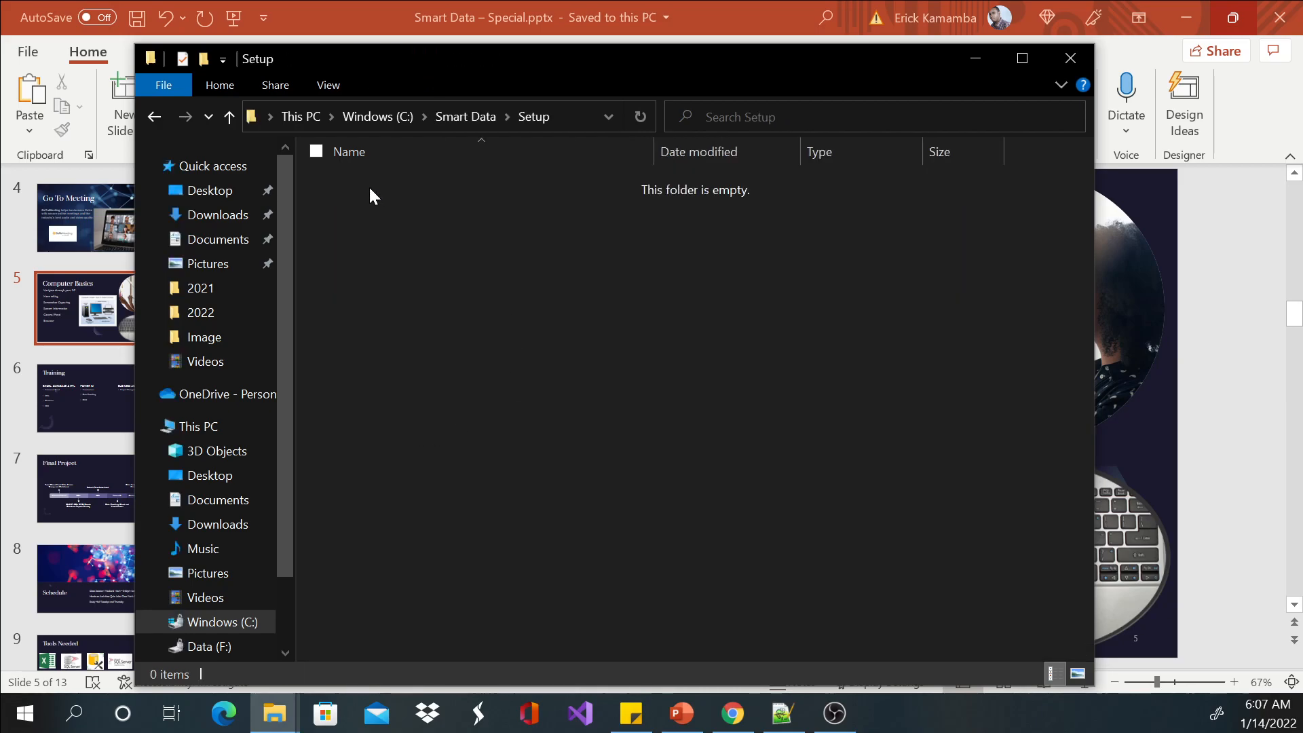
right_click(449, 250)
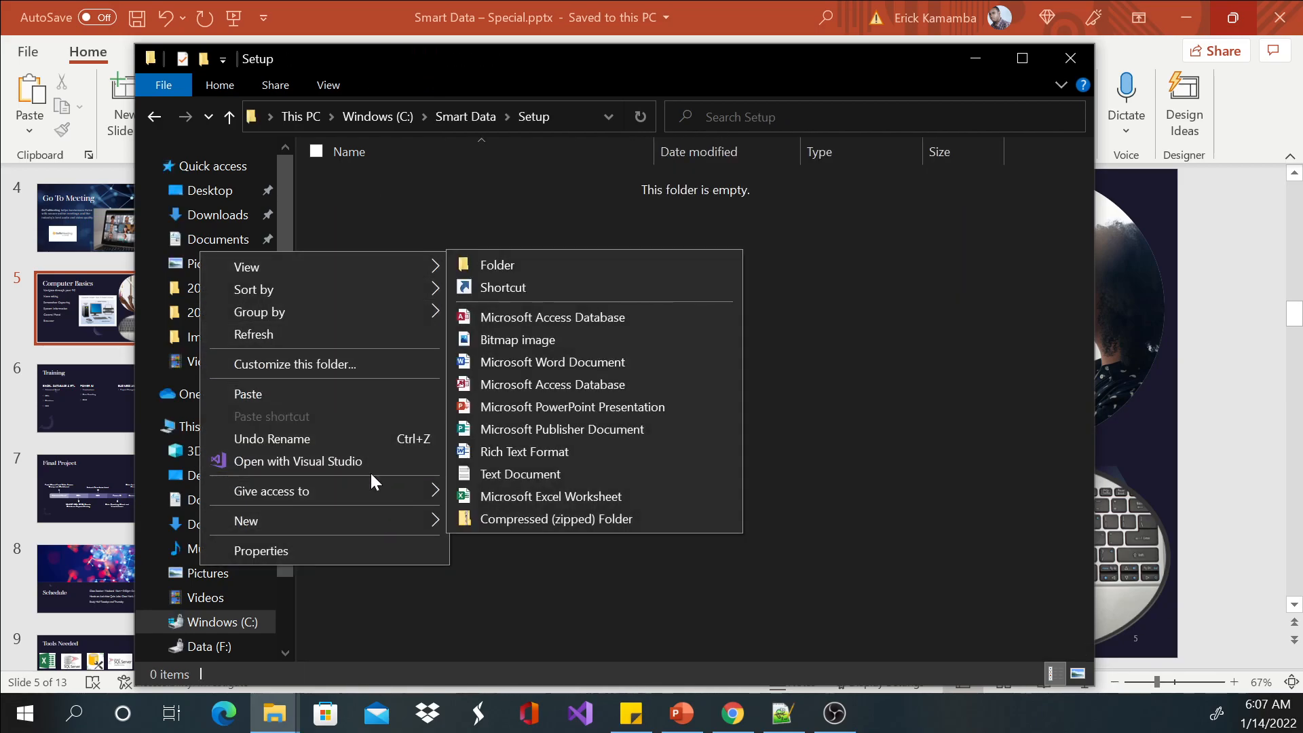
left_click(248, 394)
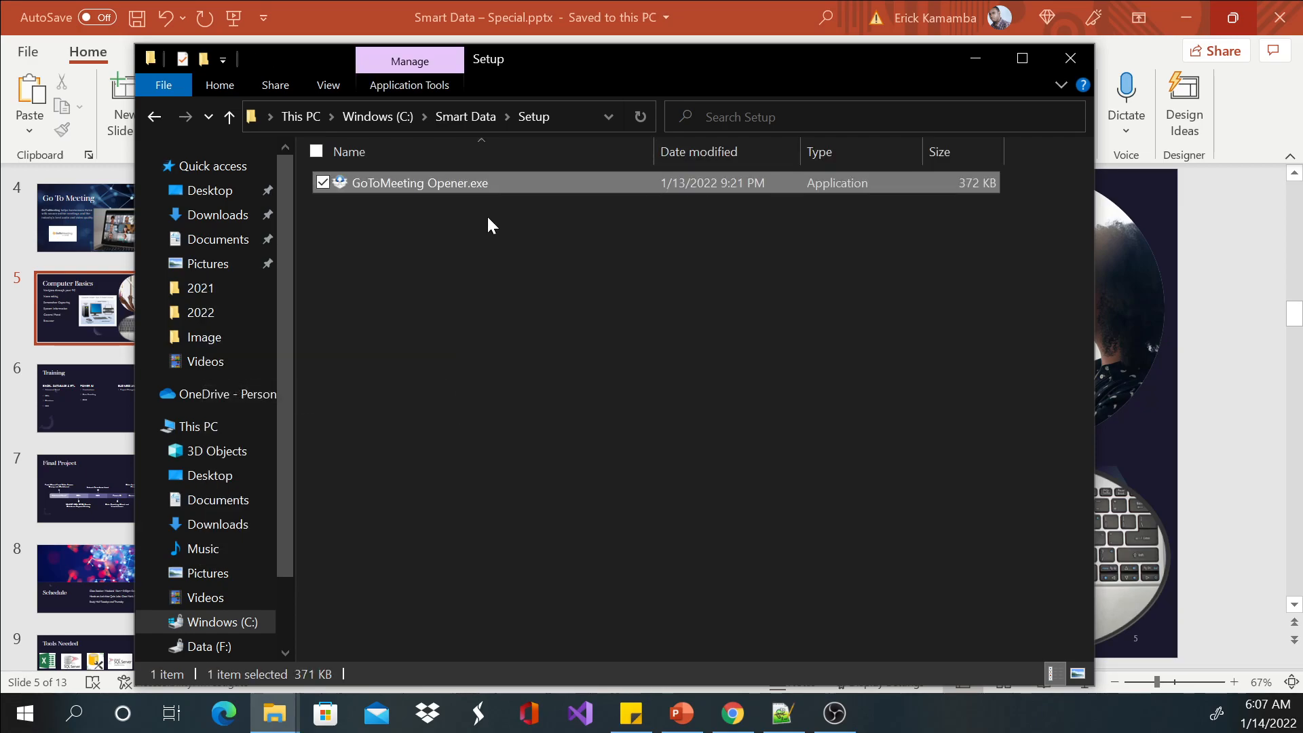
left_click(456, 232)
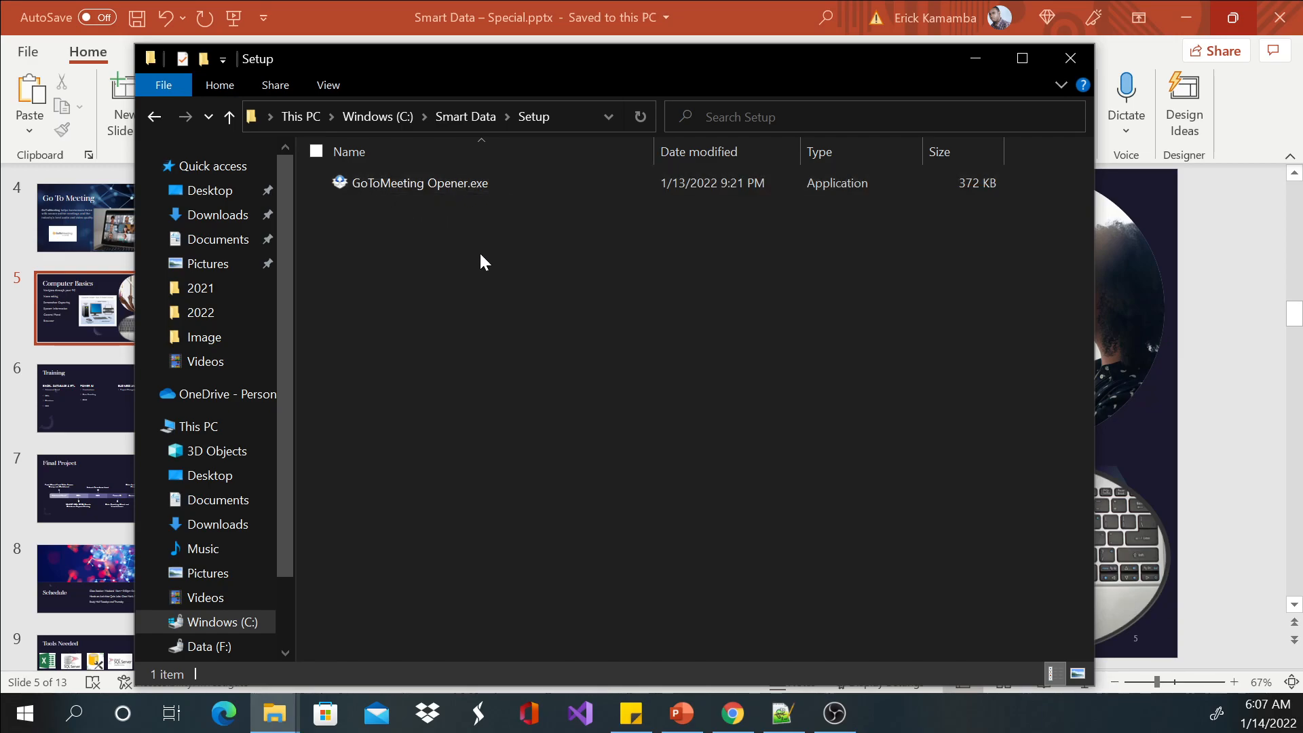
Cut the Introduction_1.pptx file from the Downloads folder.
left_click(215, 216)
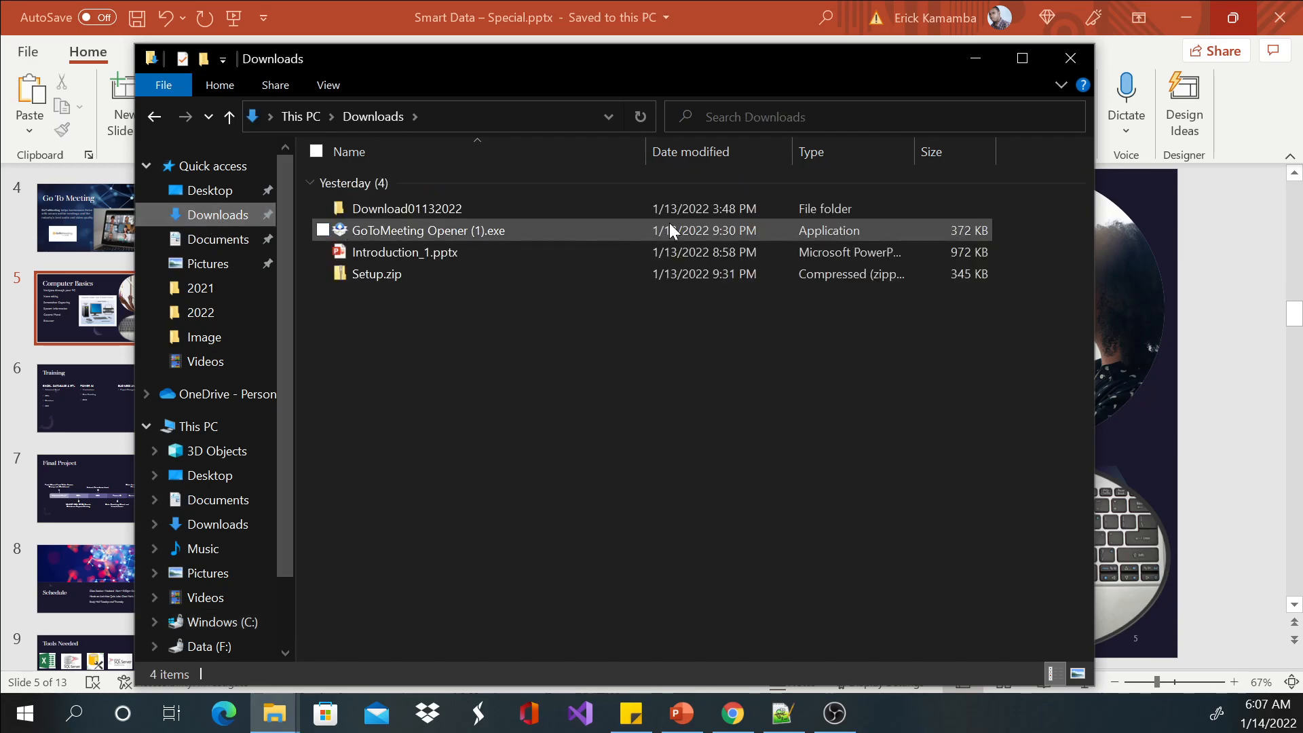
left_click(418, 231)
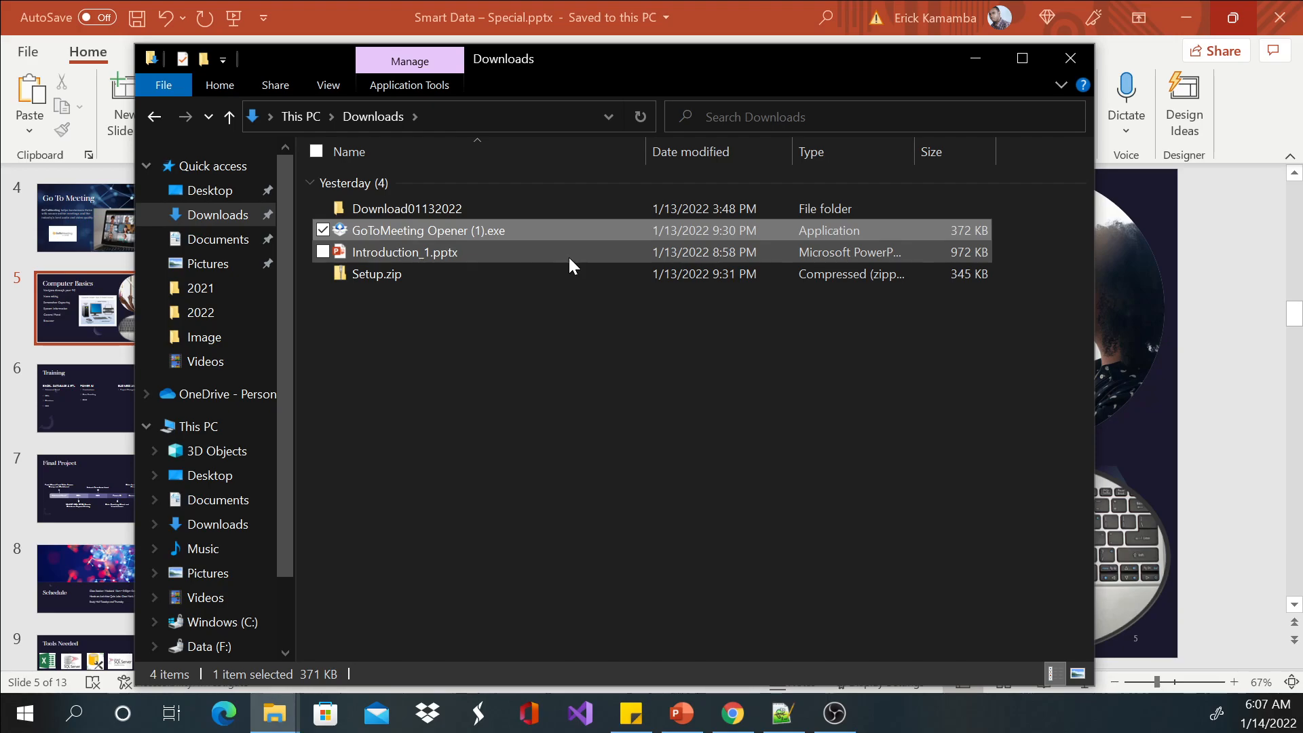
left_click(392, 255)
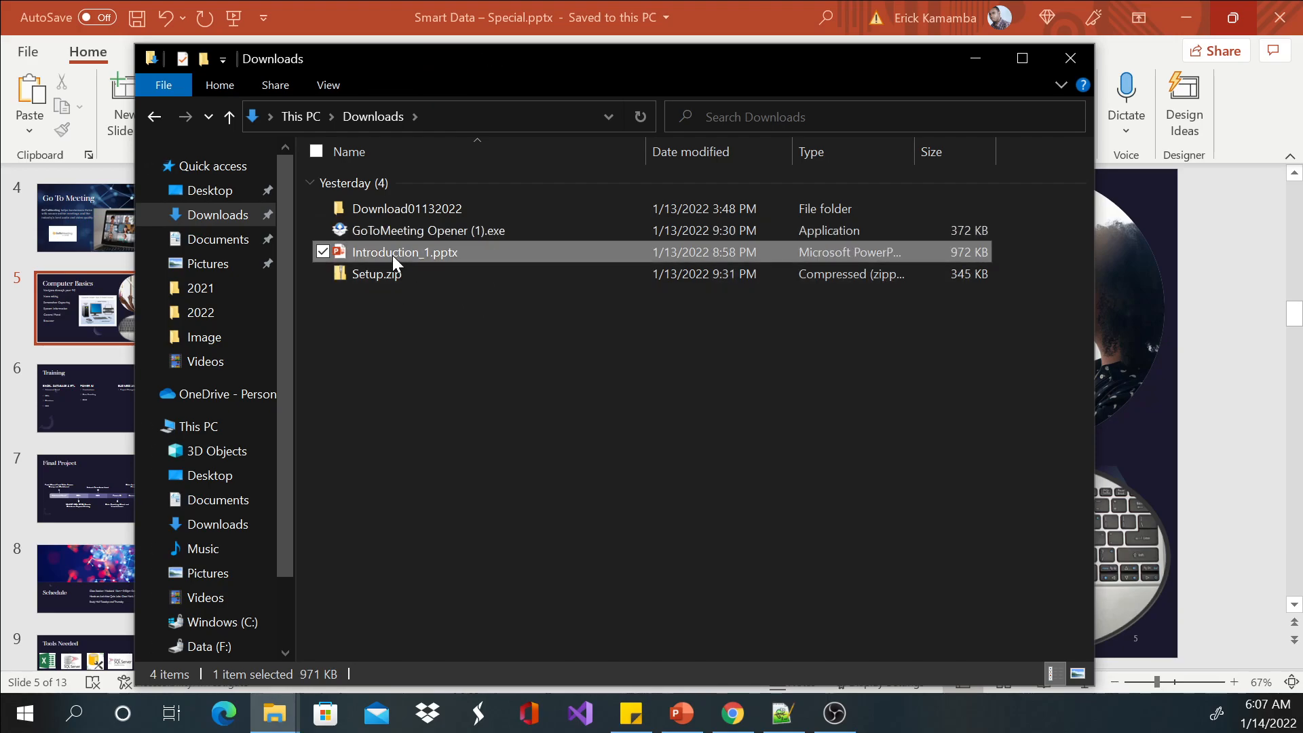
right_click(393, 254)
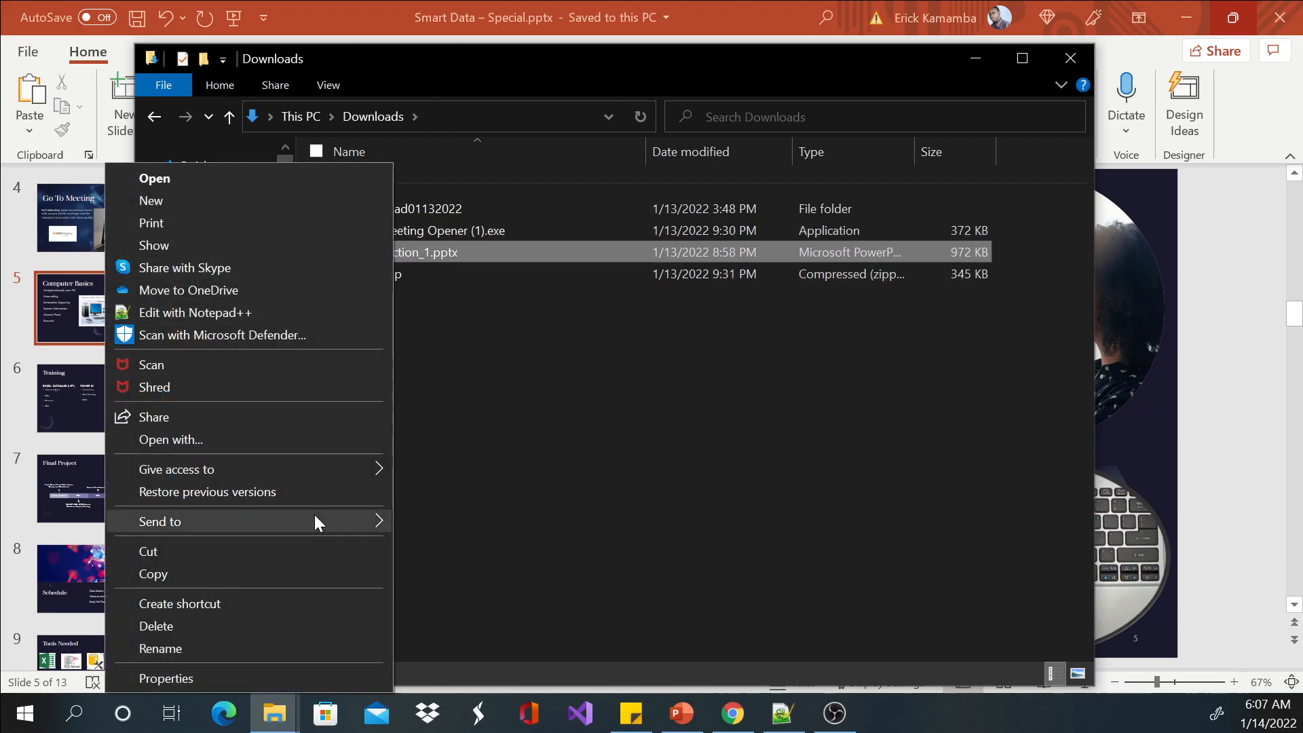
left_click(295, 543)
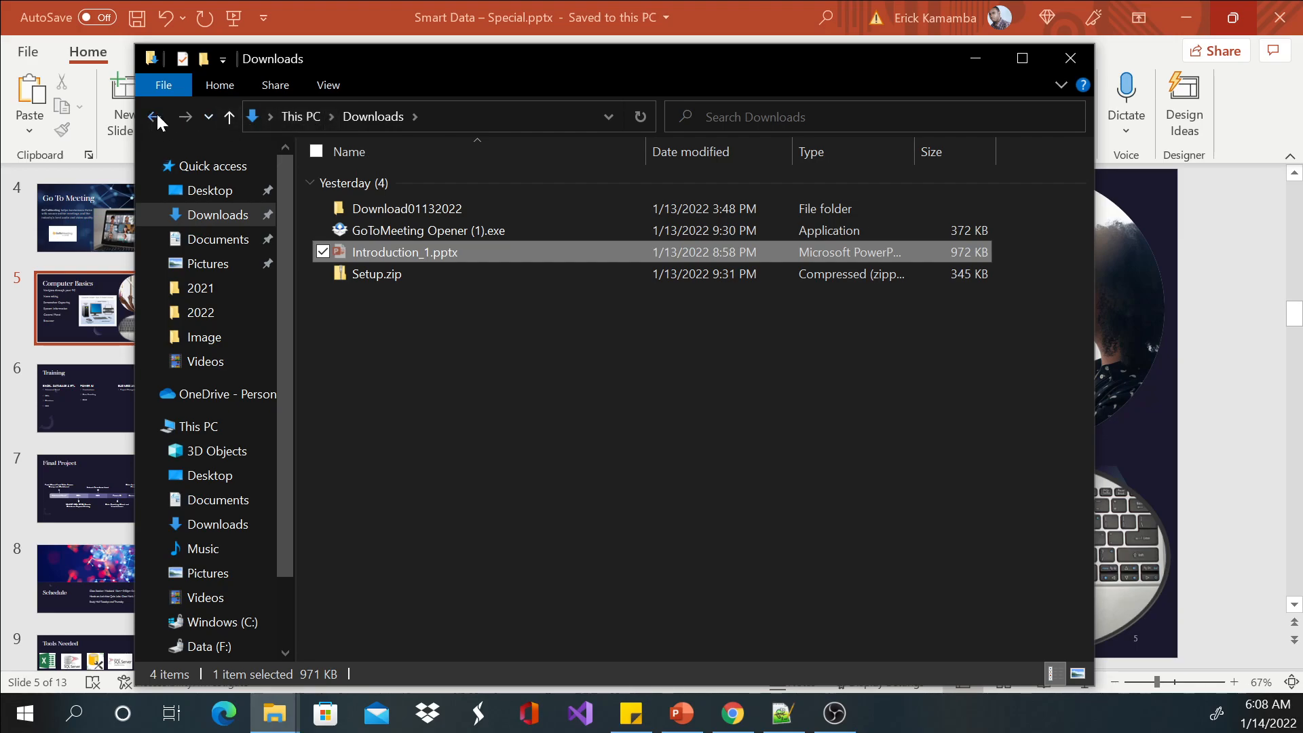
left_click(333, 117)
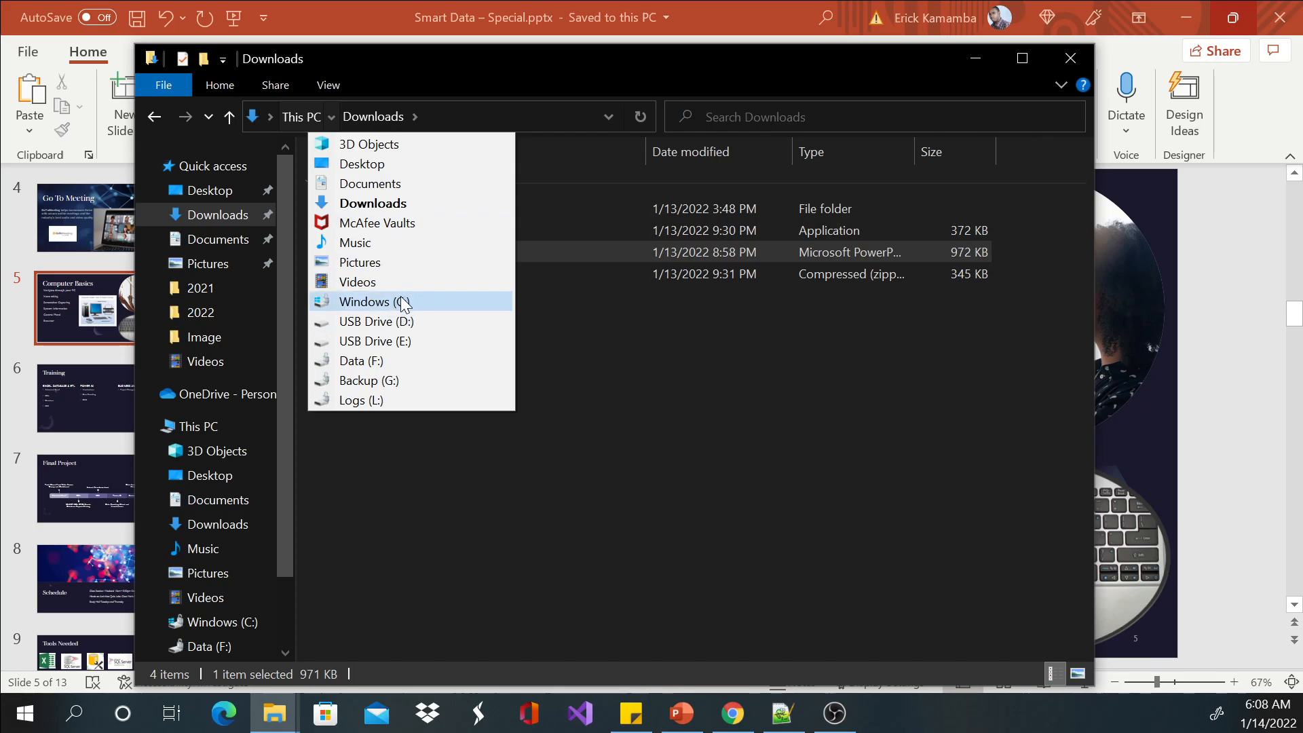
left_click(619, 364)
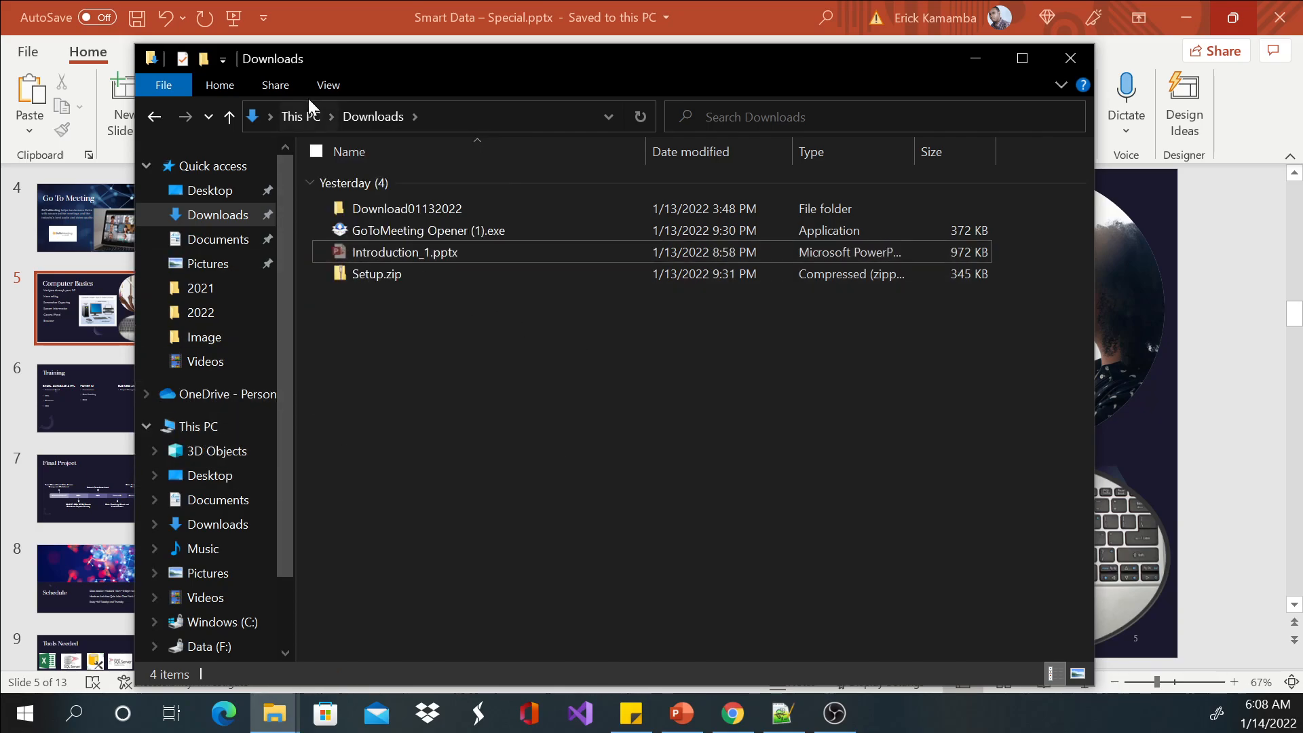
left_click(330, 116)
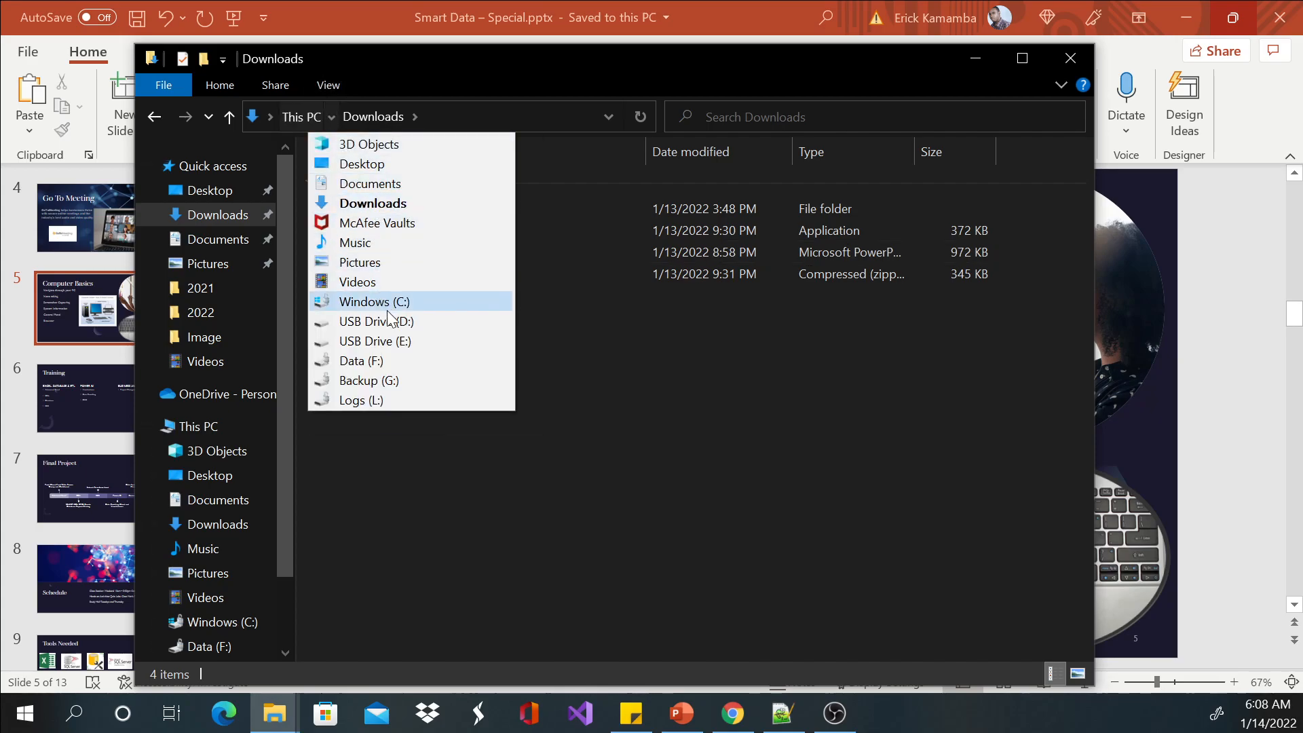
left_click(611, 340)
Create a subfolder named Notes inside the Smart Data folder on the Windows (C:) drive.
left_click(154, 117)
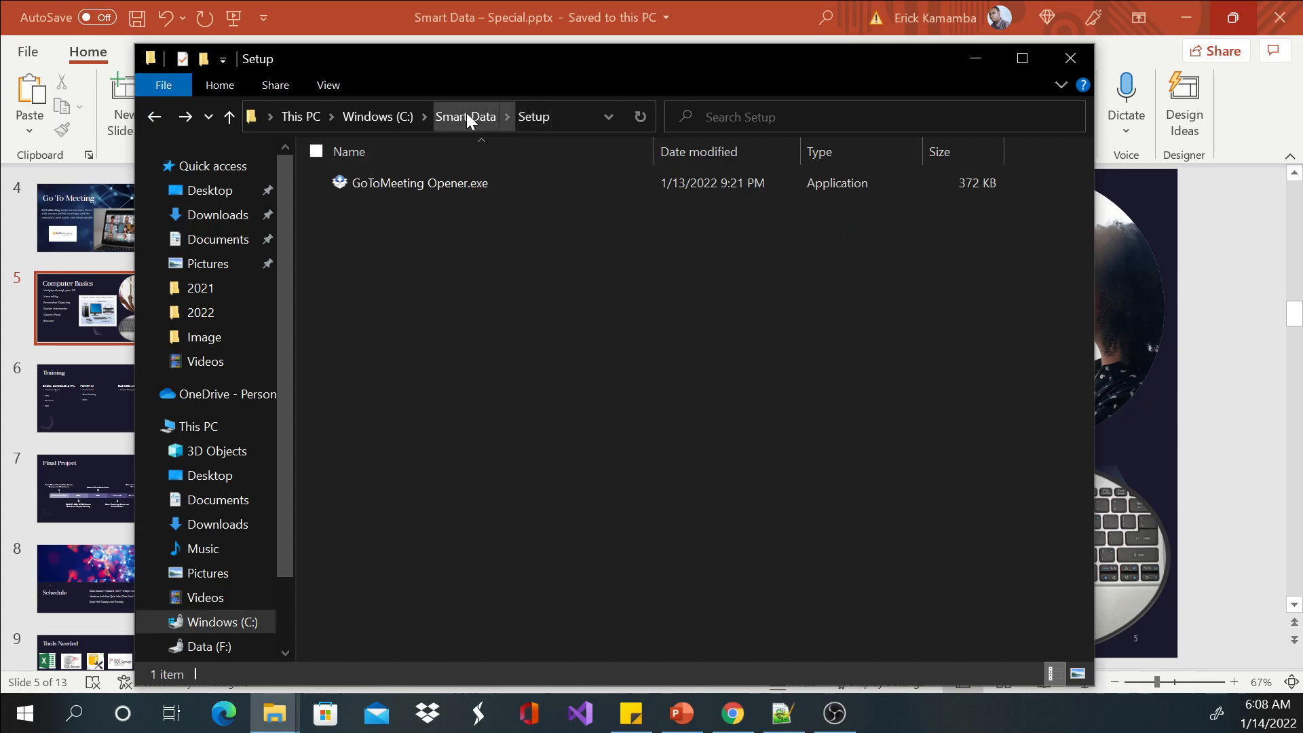
left_click(230, 116)
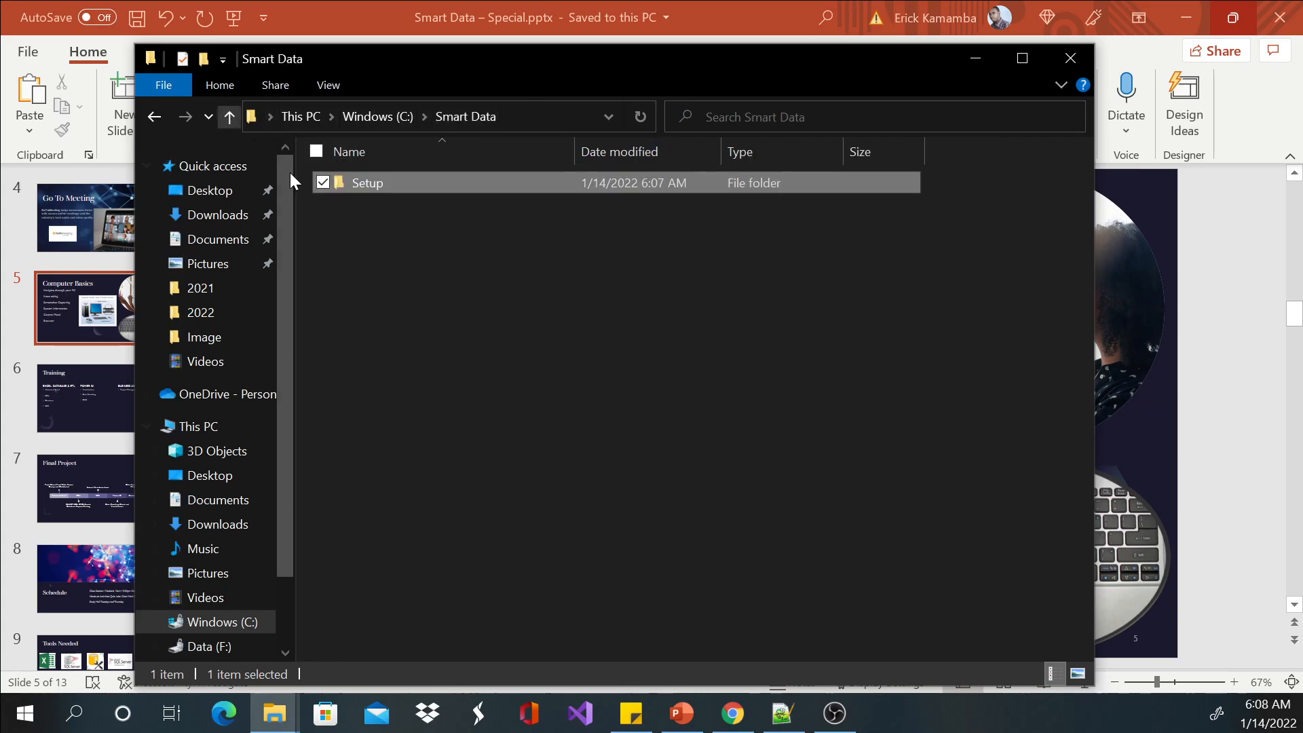
right_click(393, 247)
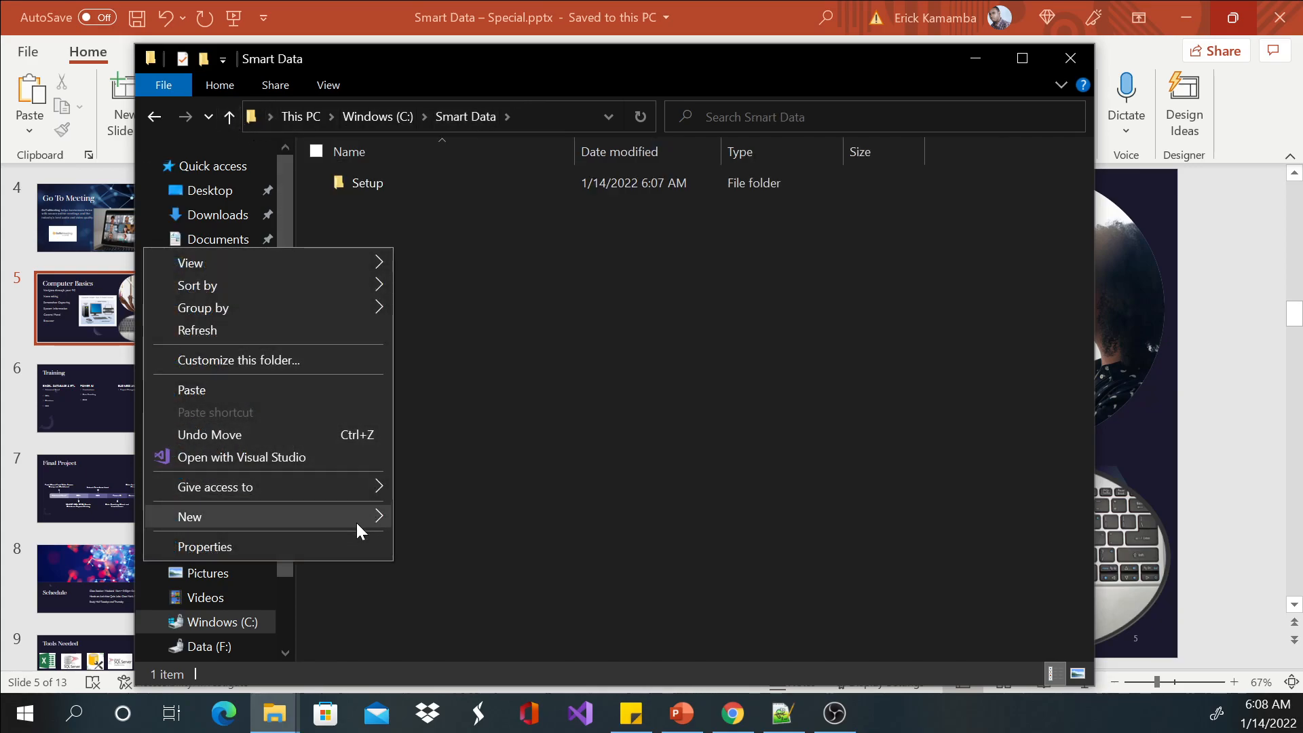
mouse_move(356, 519)
left_click(459, 262)
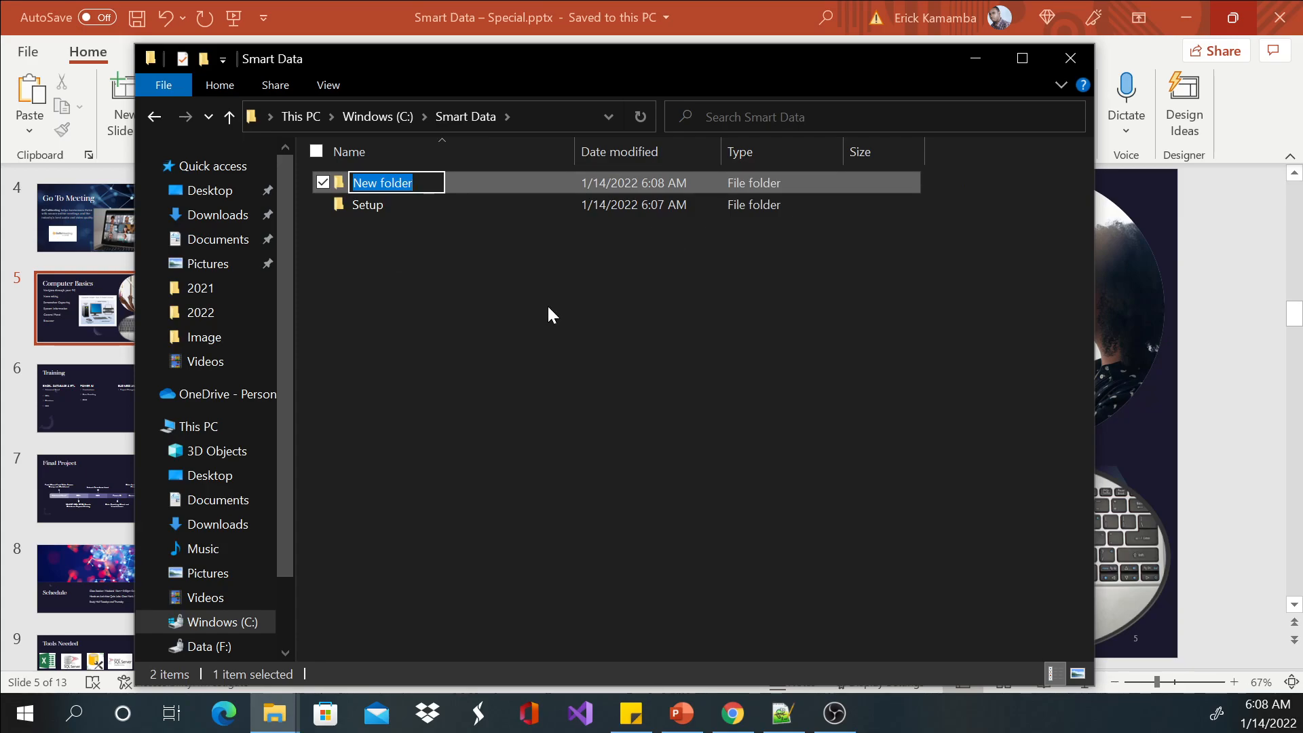
type("Notes")
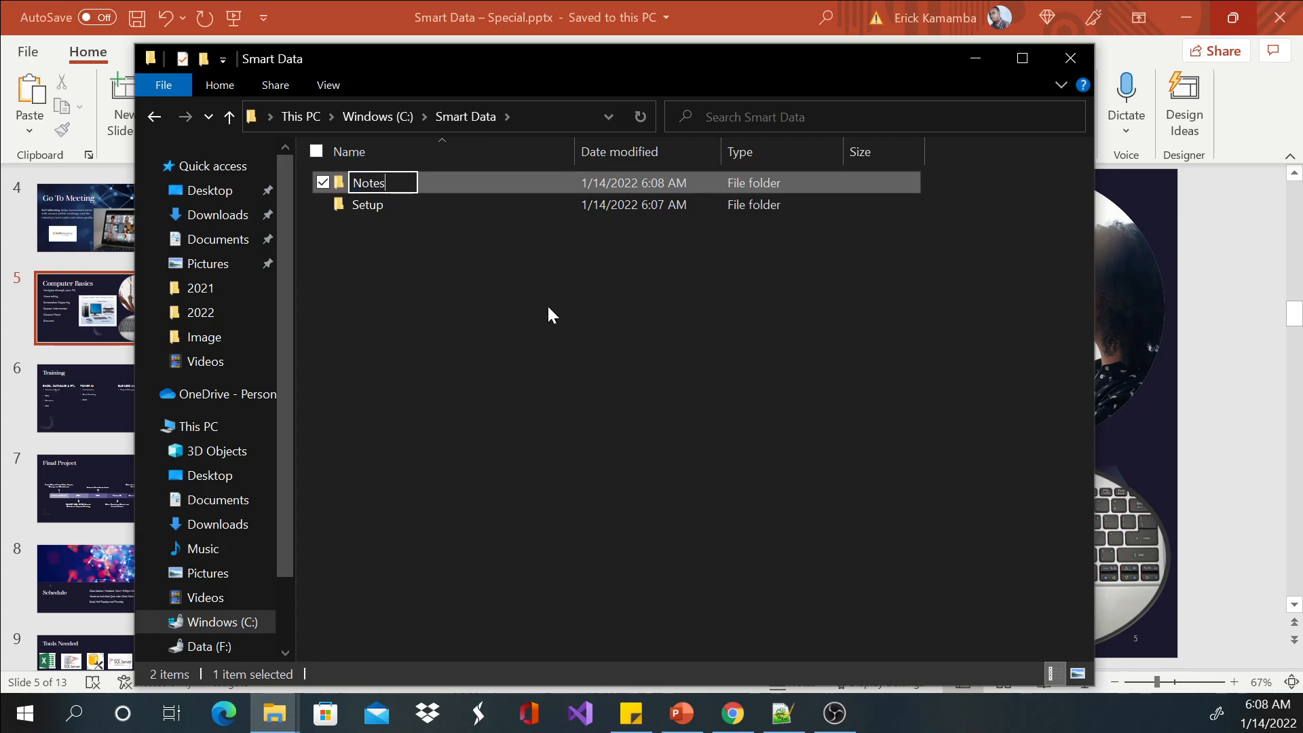
key("Return")
key("Return")
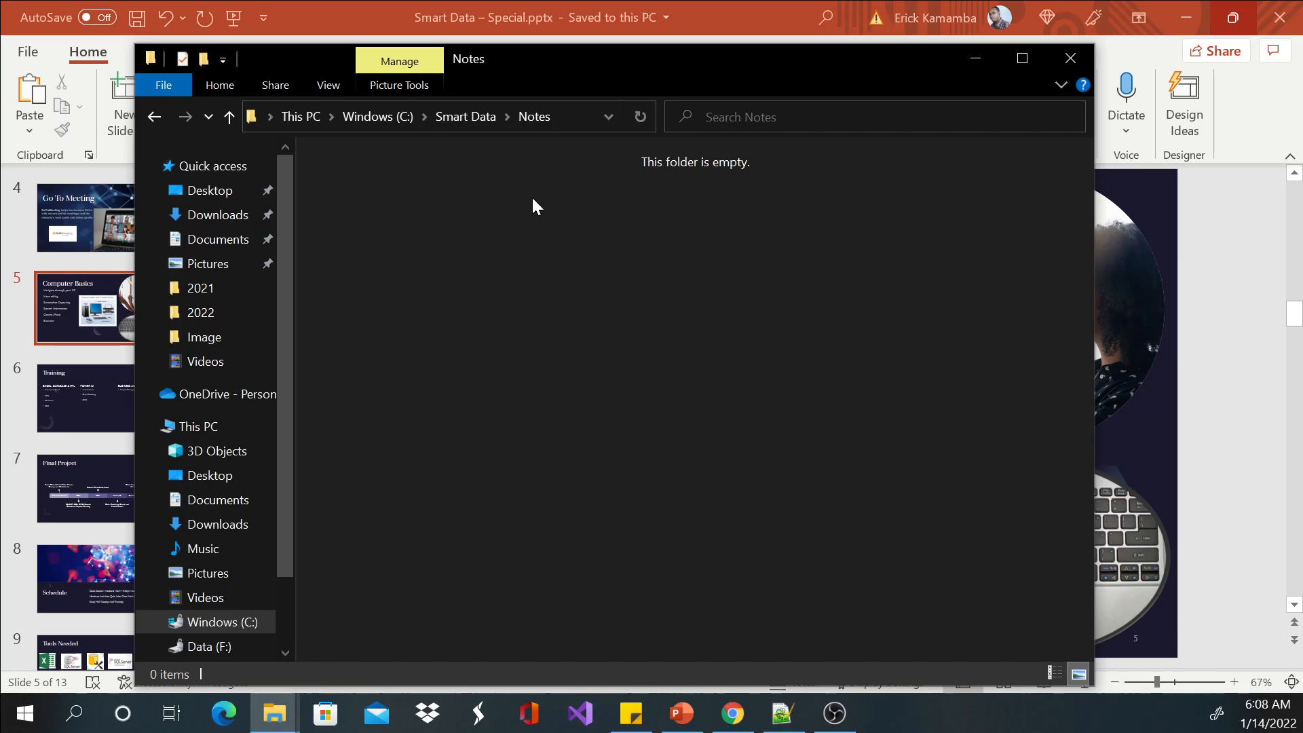
Open the Notes folder and paste the cut presentation file into it.
right_click(436, 195)
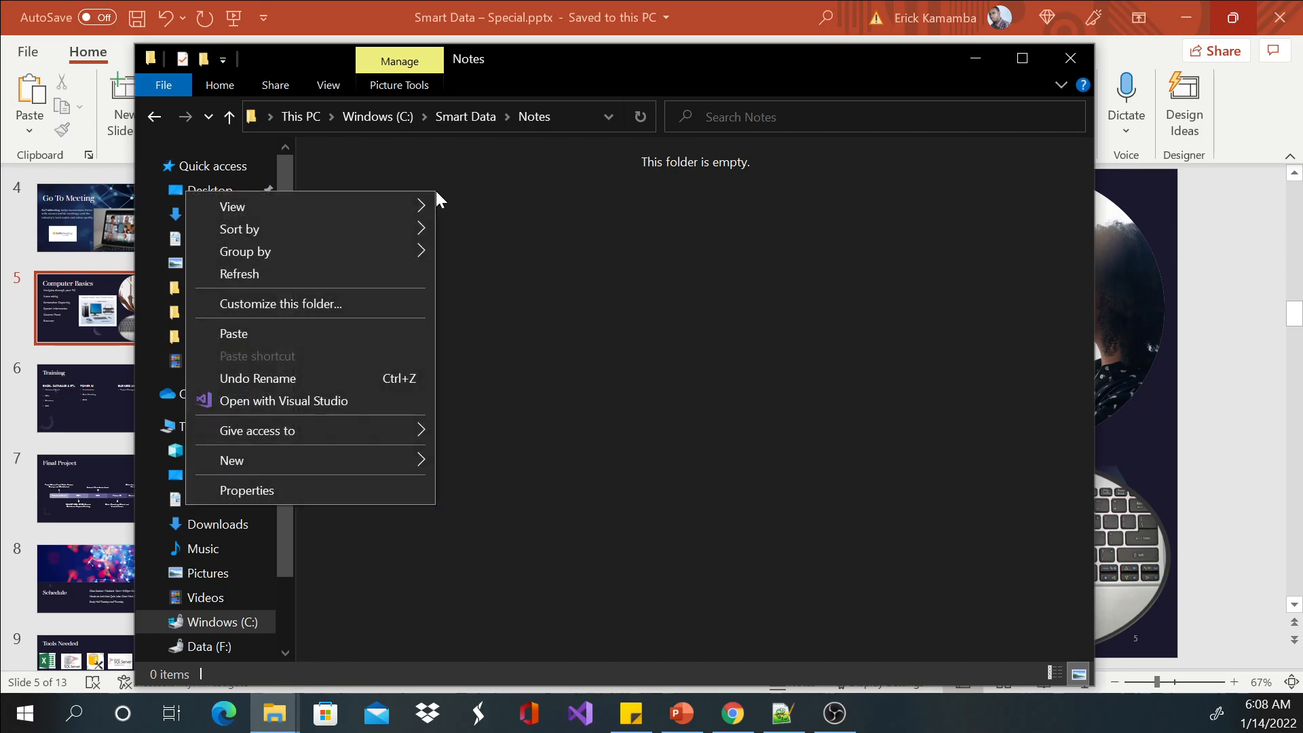
left_click(306, 334)
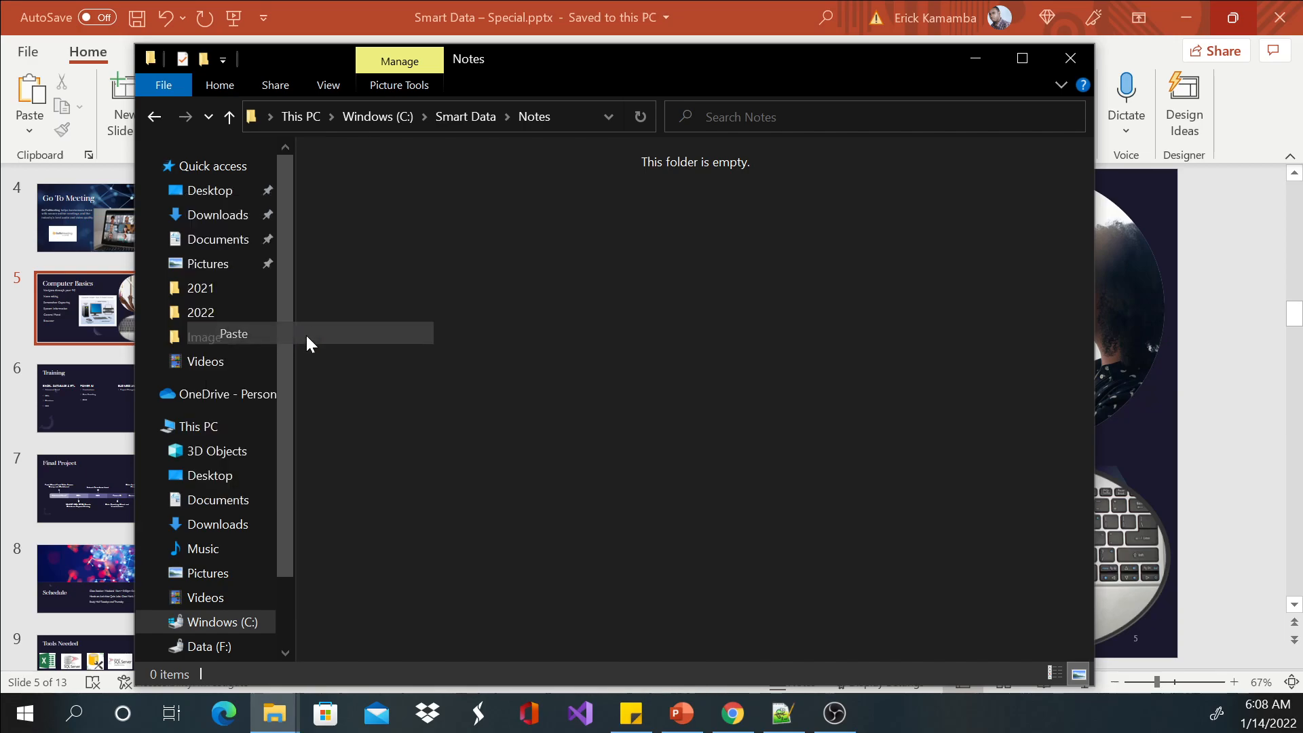
Return to the Smart Data folder and create a subfolder named Ms Excel.
left_click(469, 118)
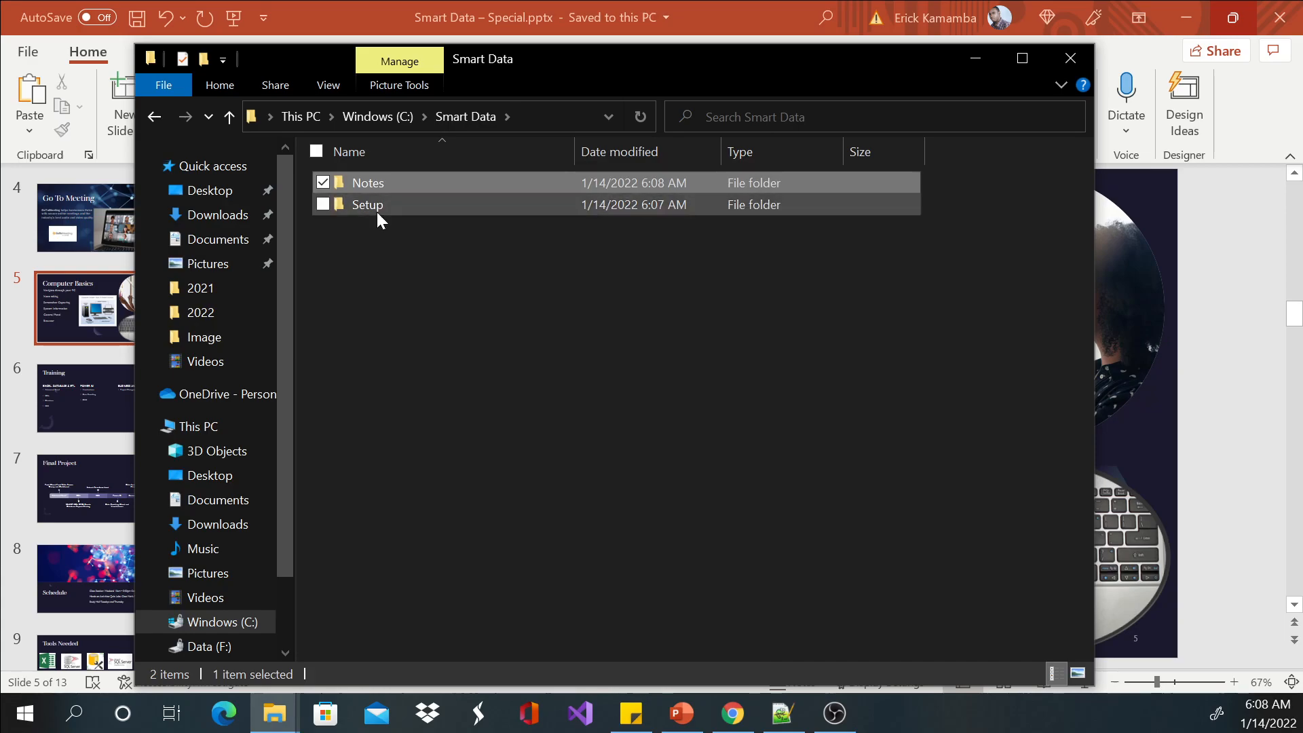
right_click(356, 234)
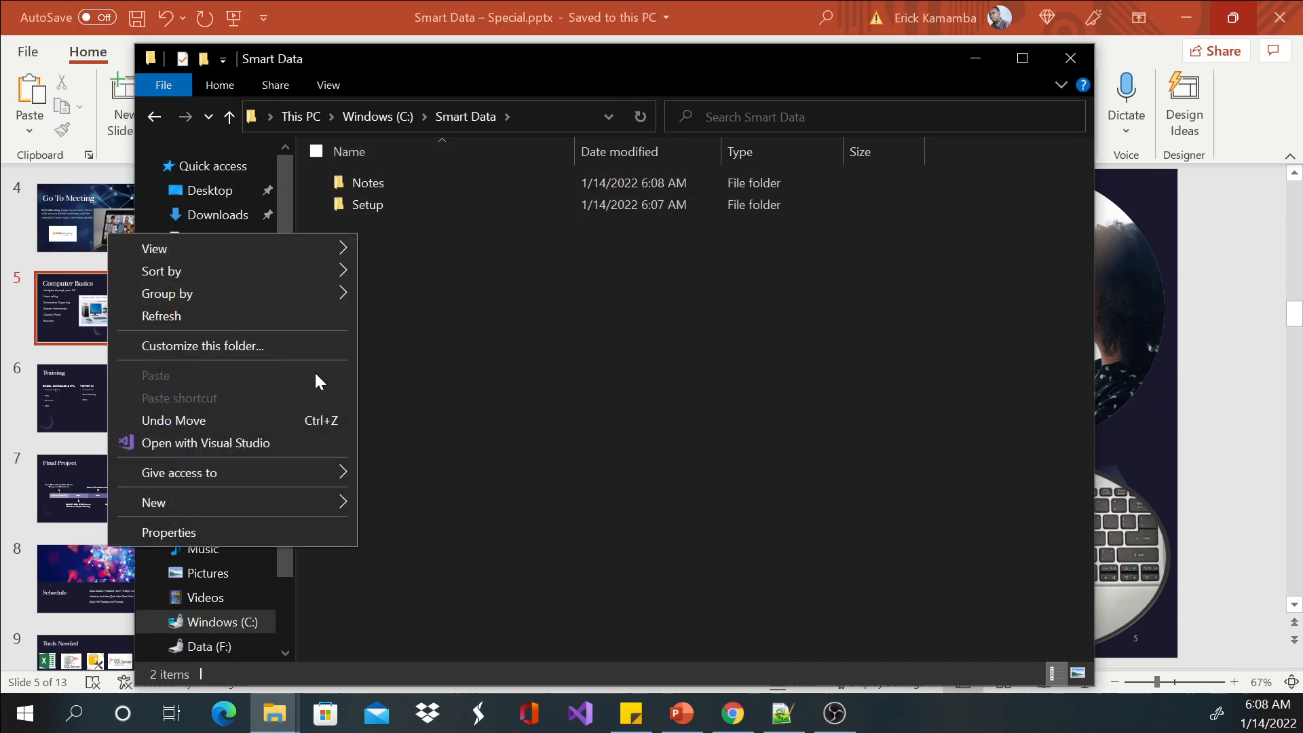
mouse_move(299, 280)
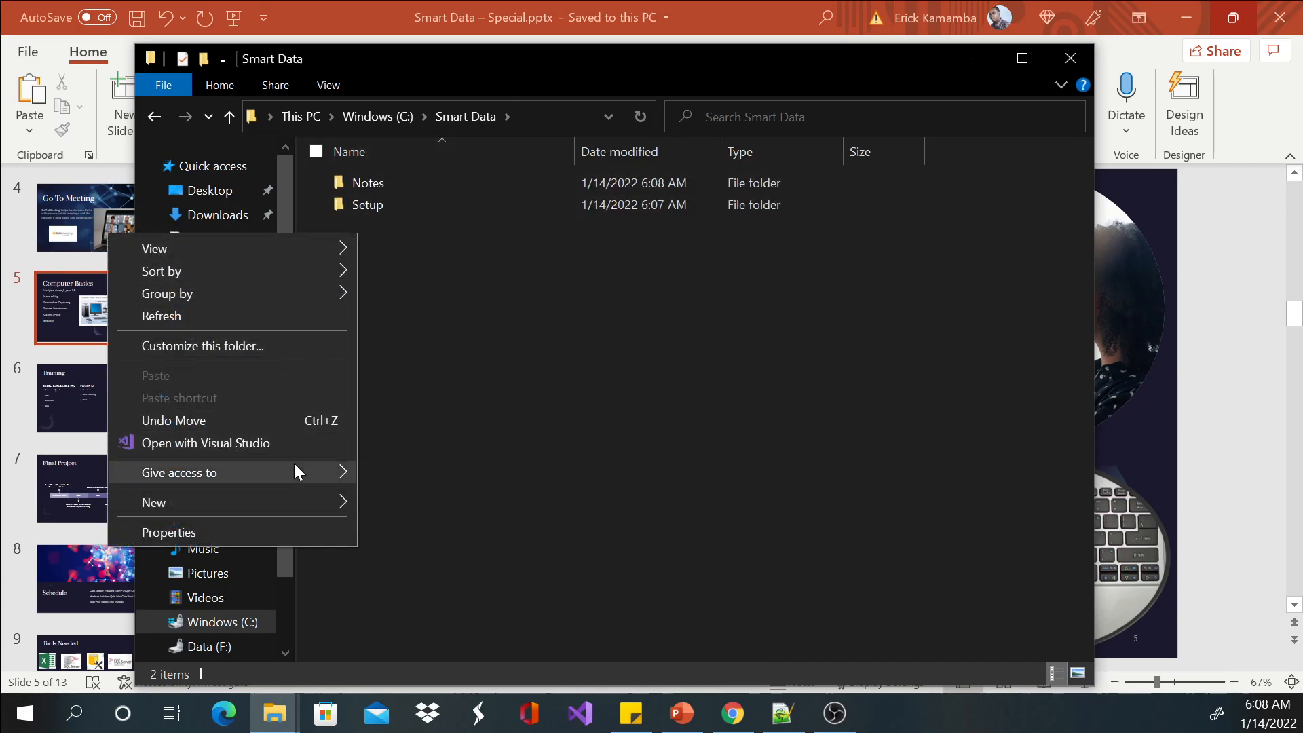
mouse_move(319, 502)
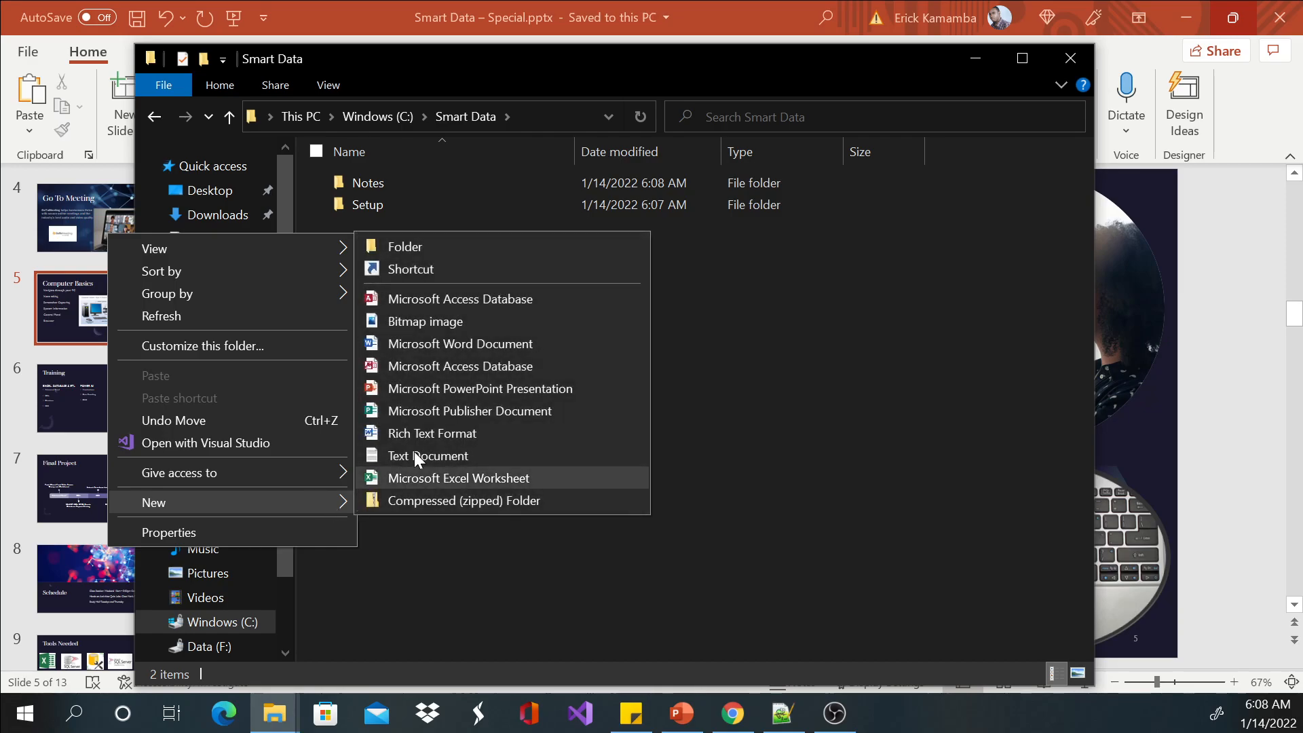
left_click(428, 245)
type("Ms Excel")
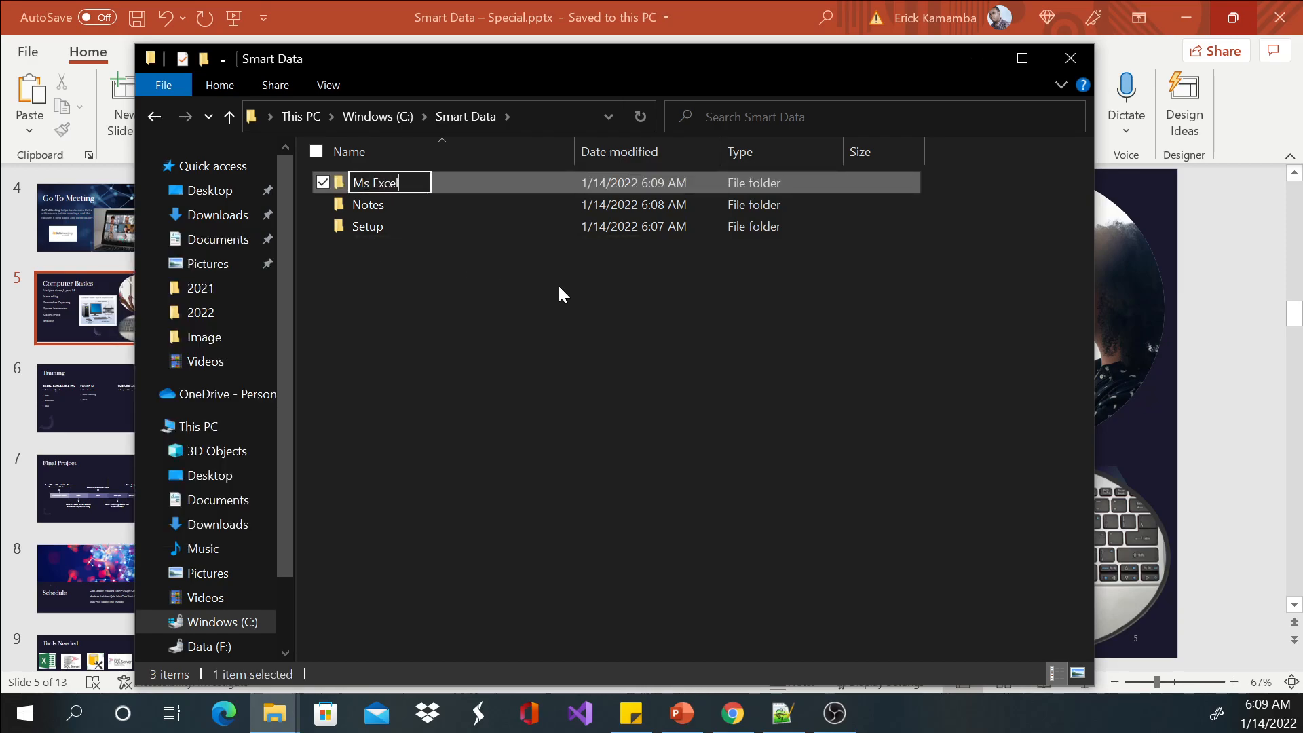
key("Return")
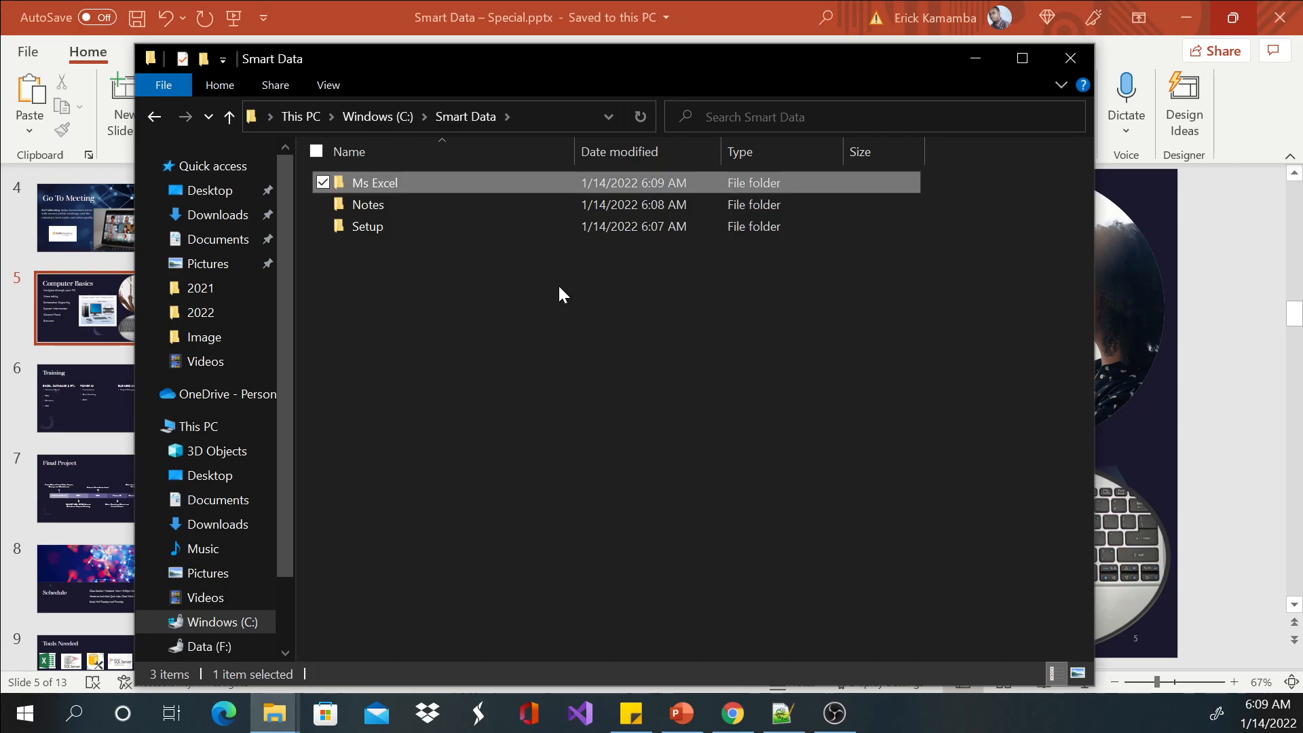
Create another subfolder named Power BI inside the Smart Data folder.
right_click(428, 297)
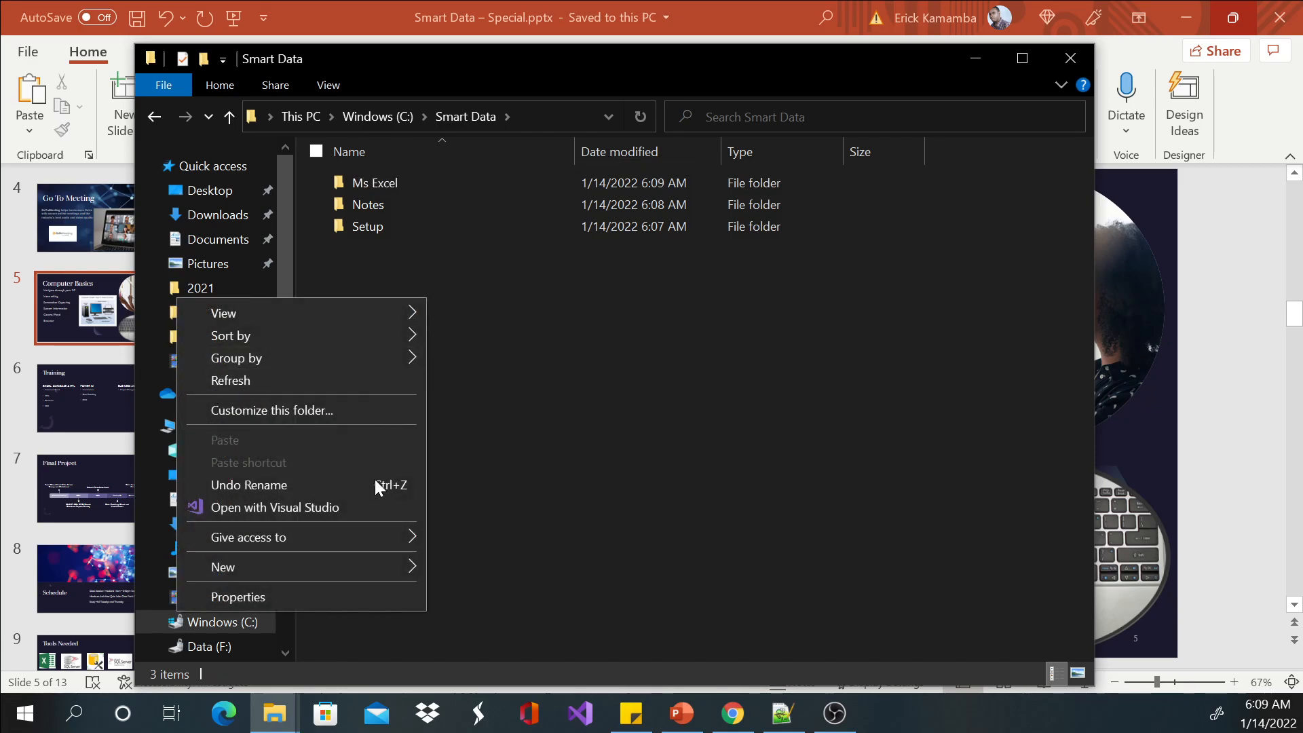
mouse_move(380, 564)
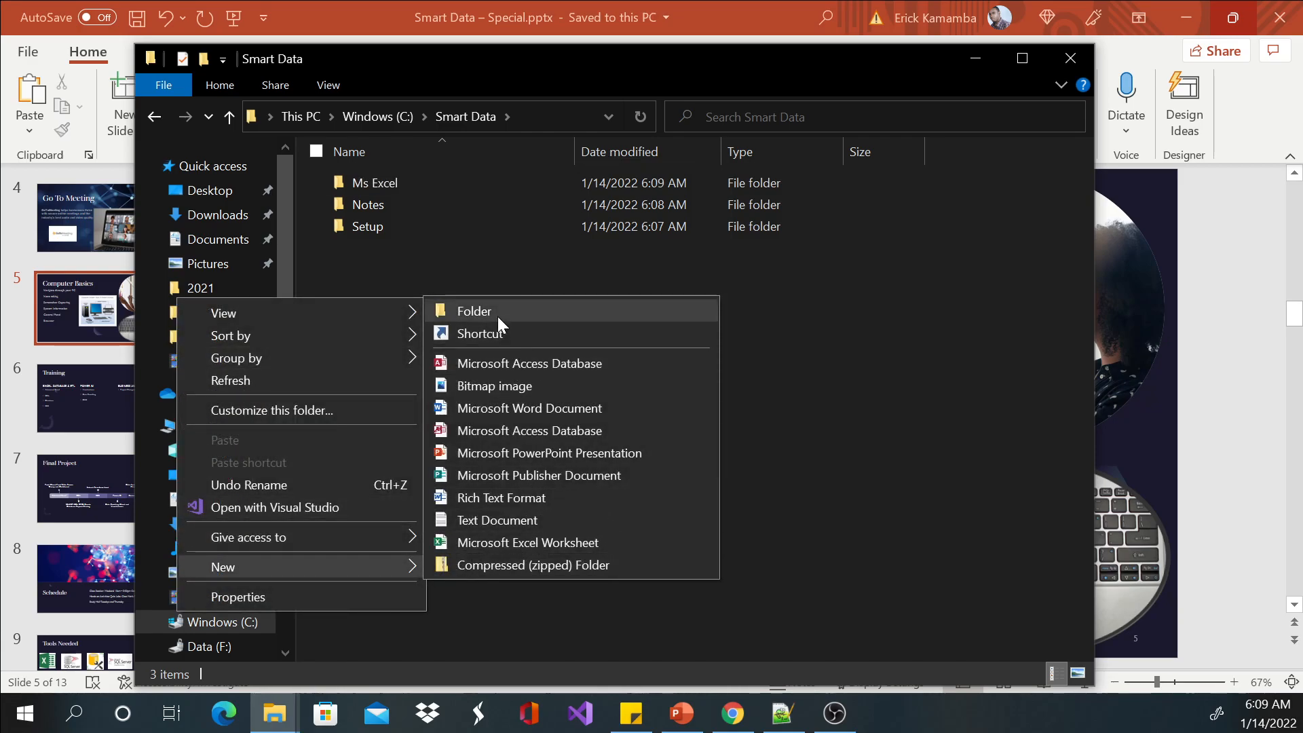
left_click(498, 316)
type("Powe")
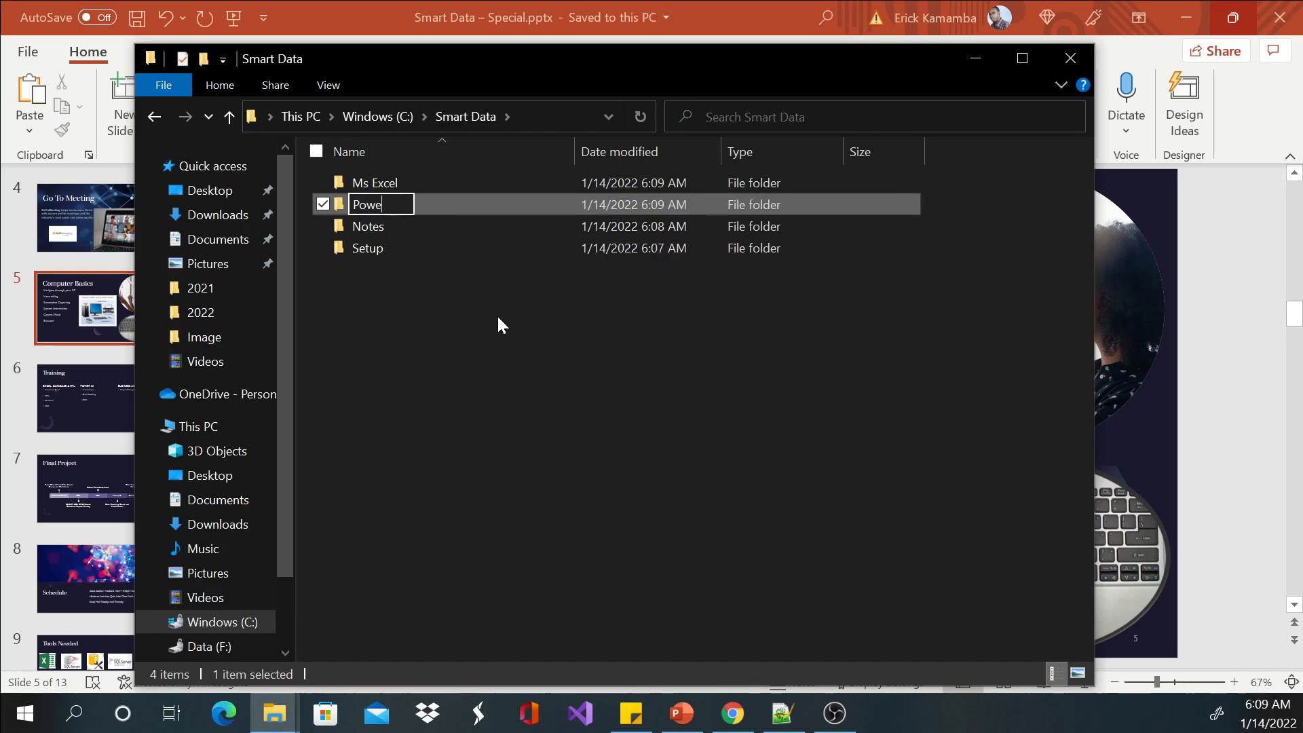
type("r BI")
key("Return")
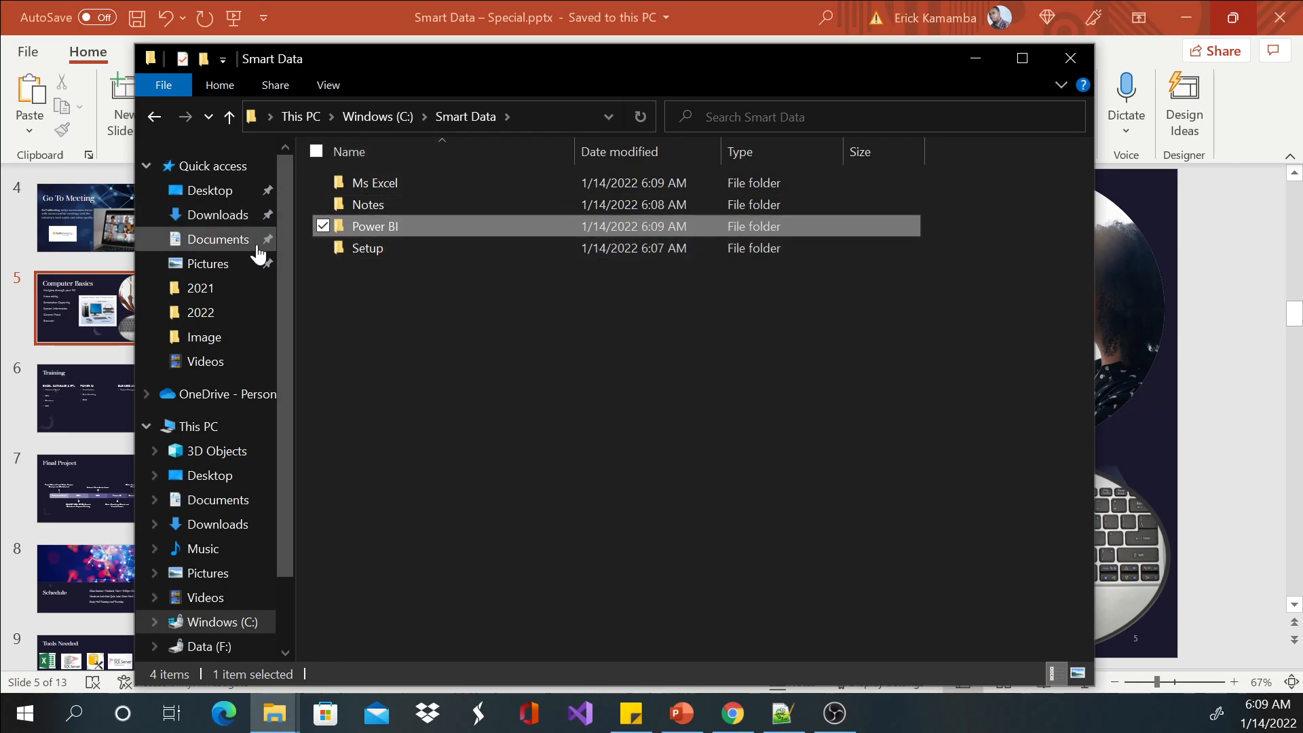
Browse from Downloads through This PC and Windows (C:) into the Smart Data folder, and return to the drive's folder list.
left_click(218, 215)
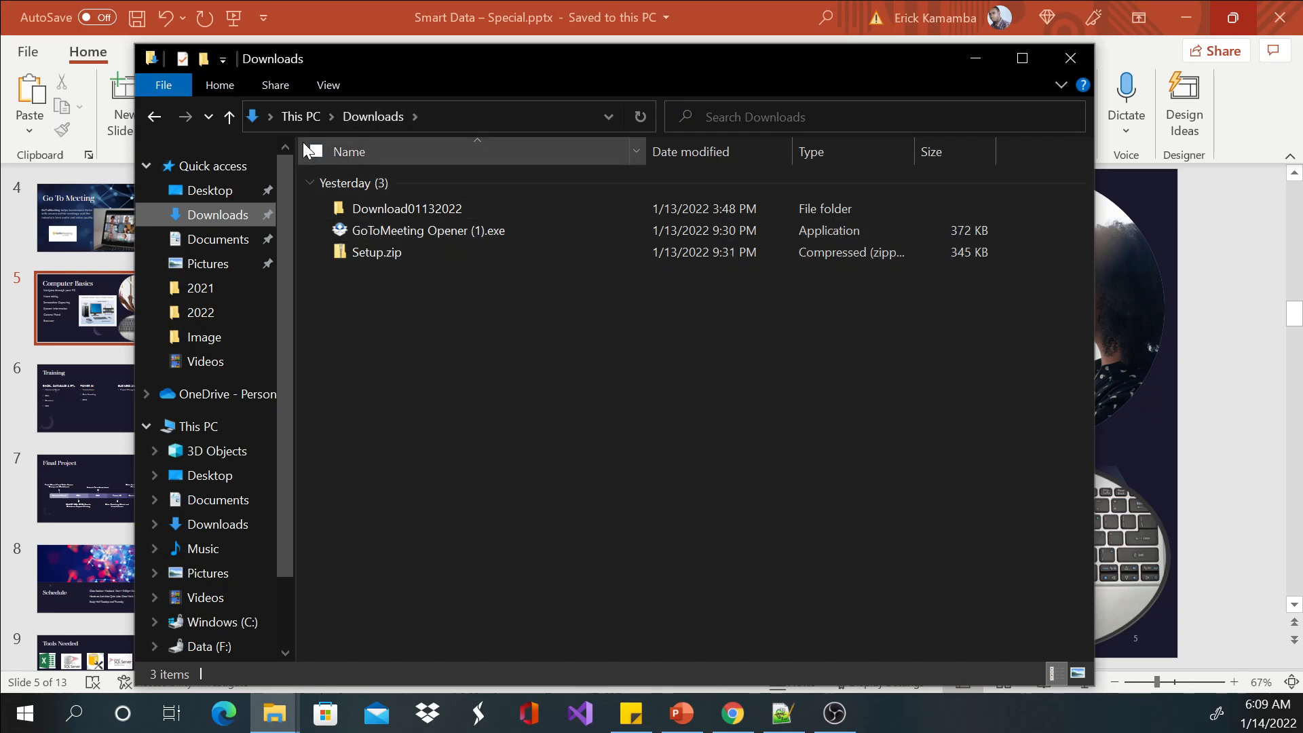
left_click(301, 116)
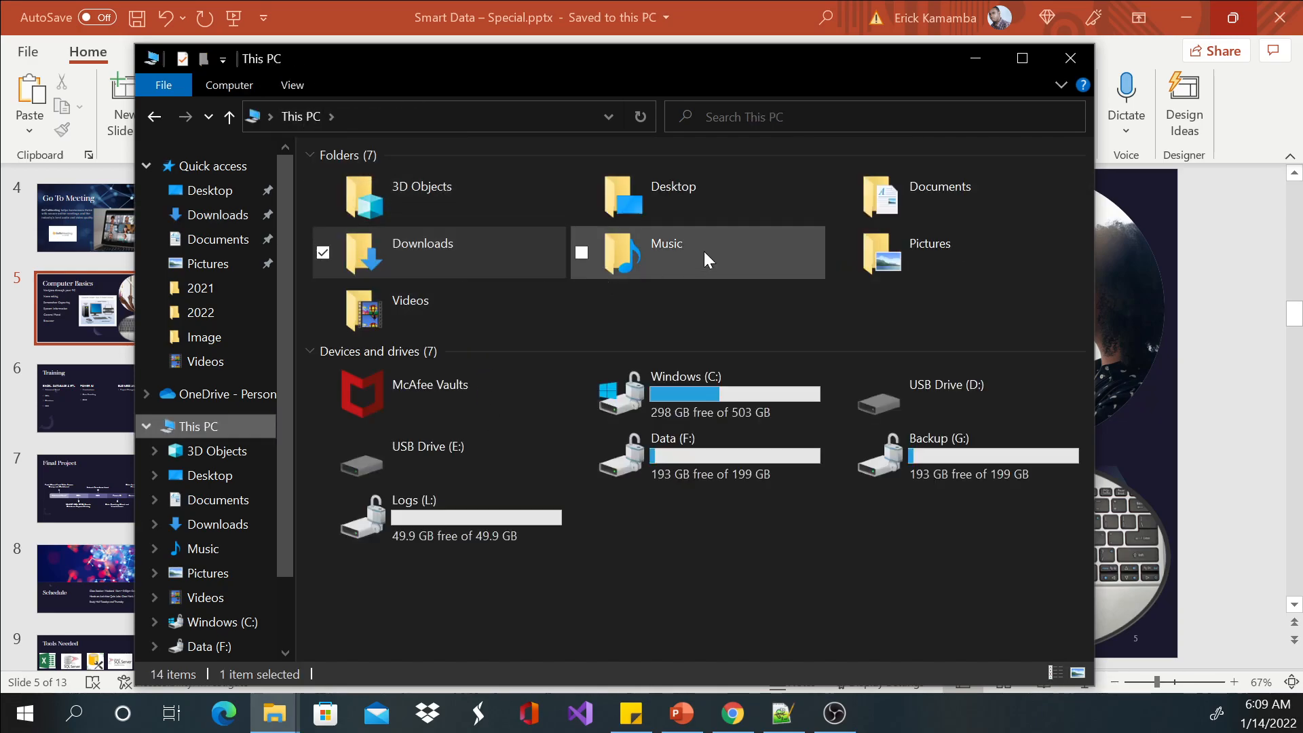
double_click(759, 380)
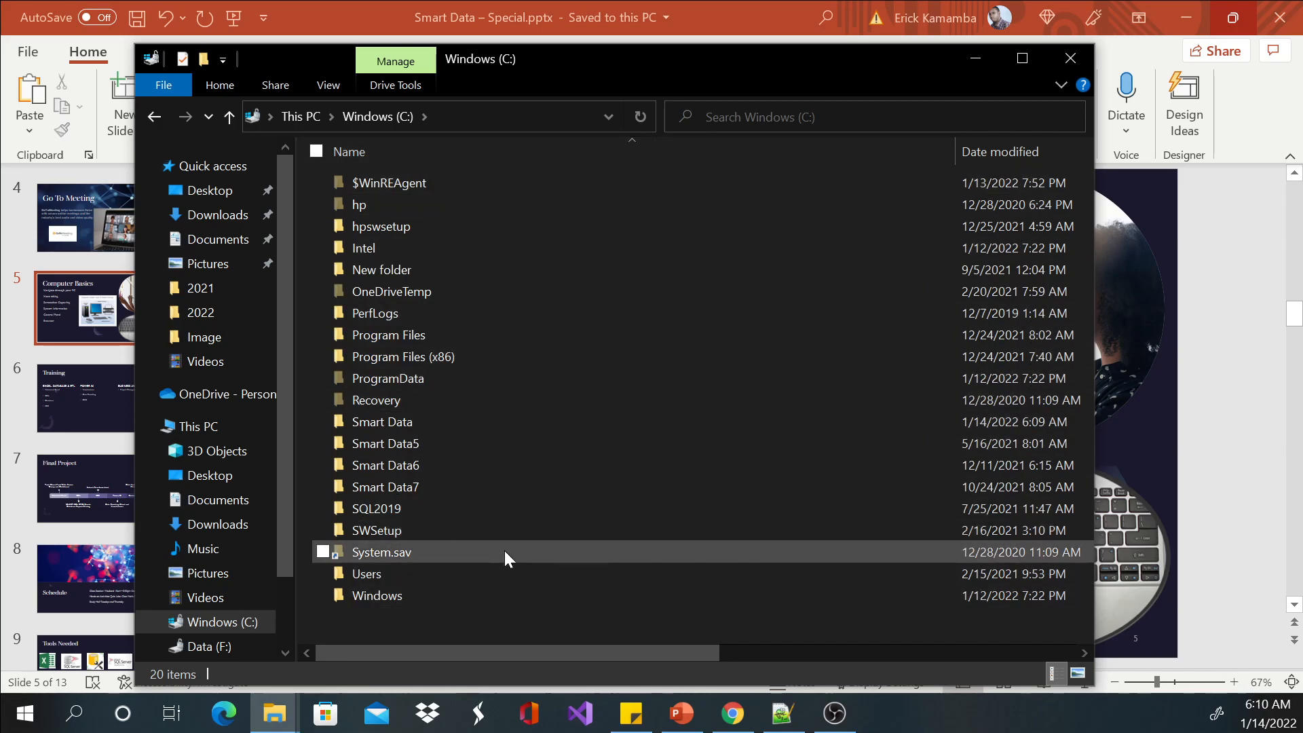
double_click(494, 424)
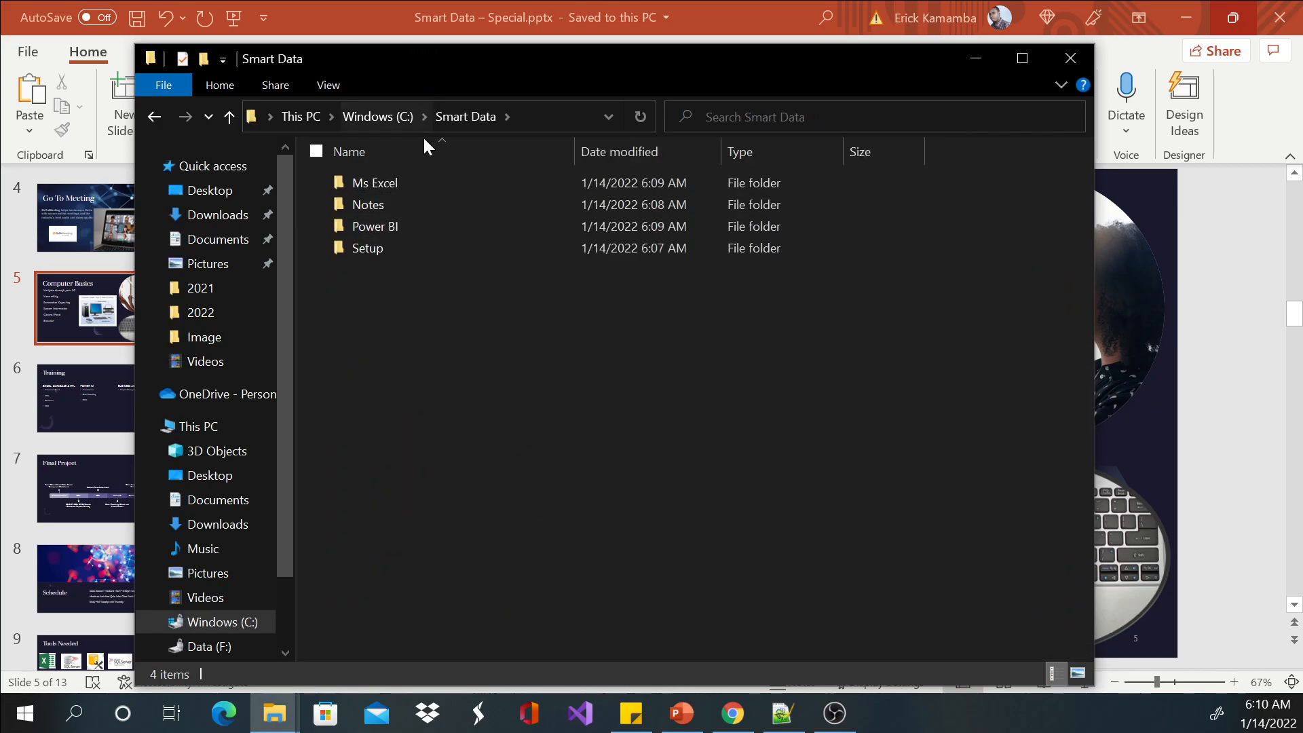
left_click(372, 115)
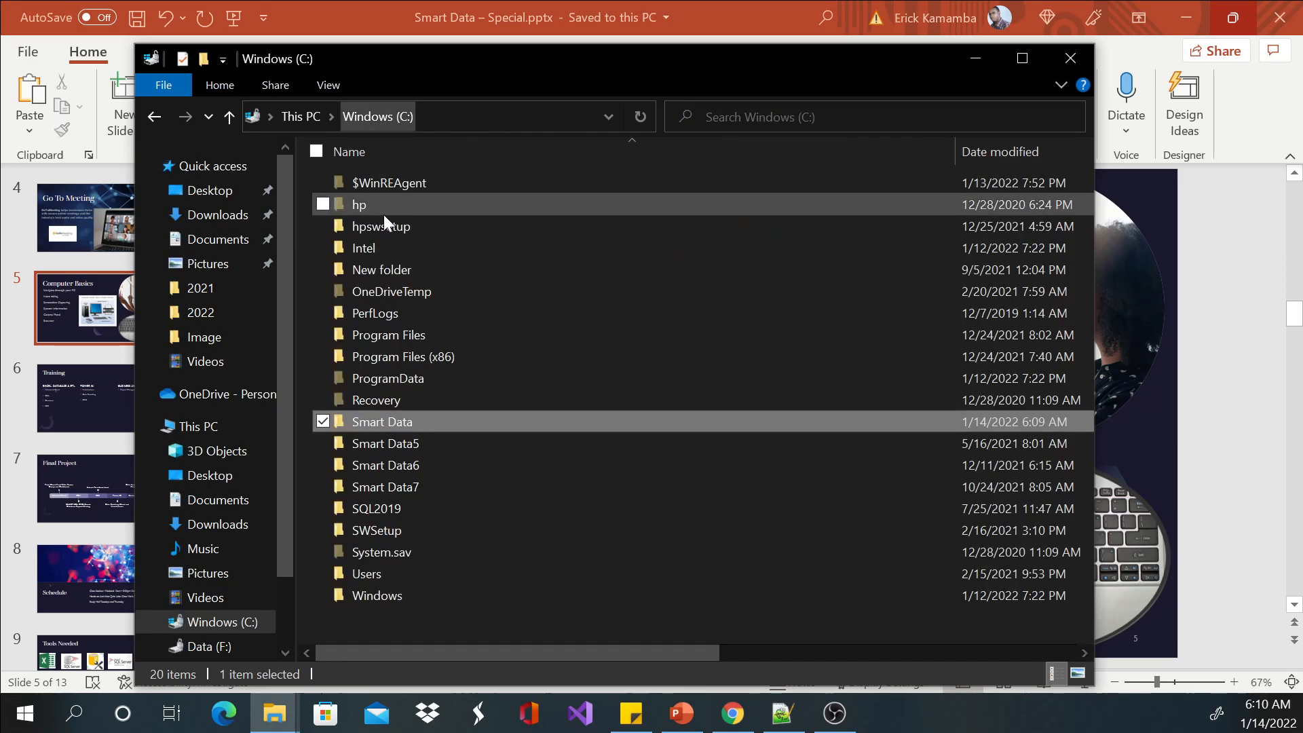
left_click(394, 615)
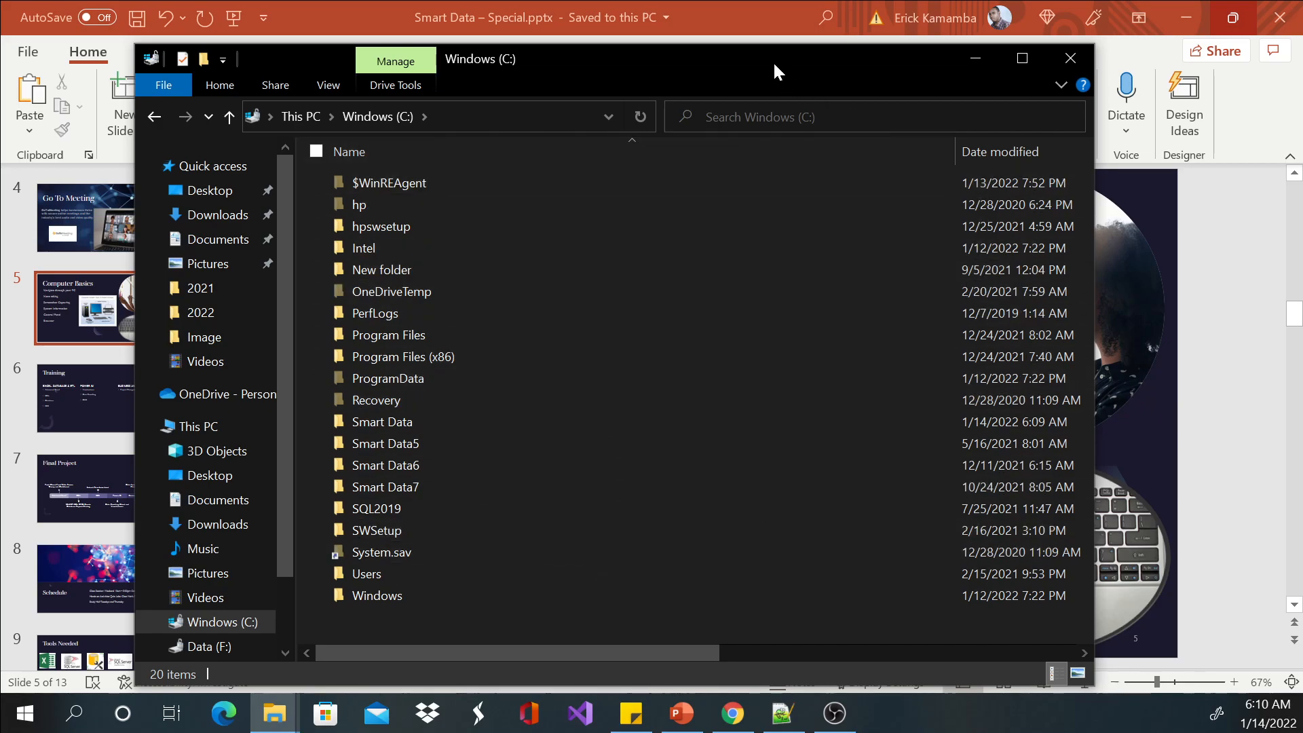
Minimize the File Explorer window, search Windows for excel, and dismiss the search results.
left_click_drag(772, 59, 770, 46)
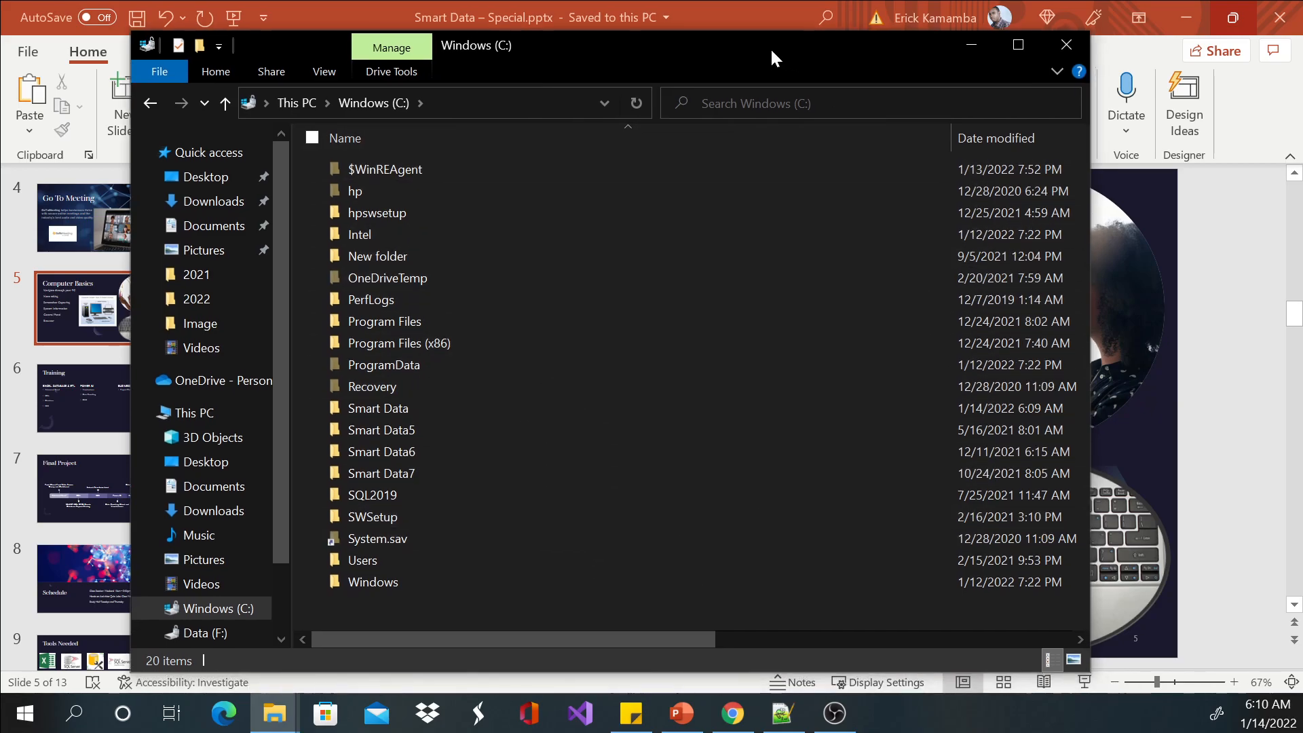
left_click(970, 45)
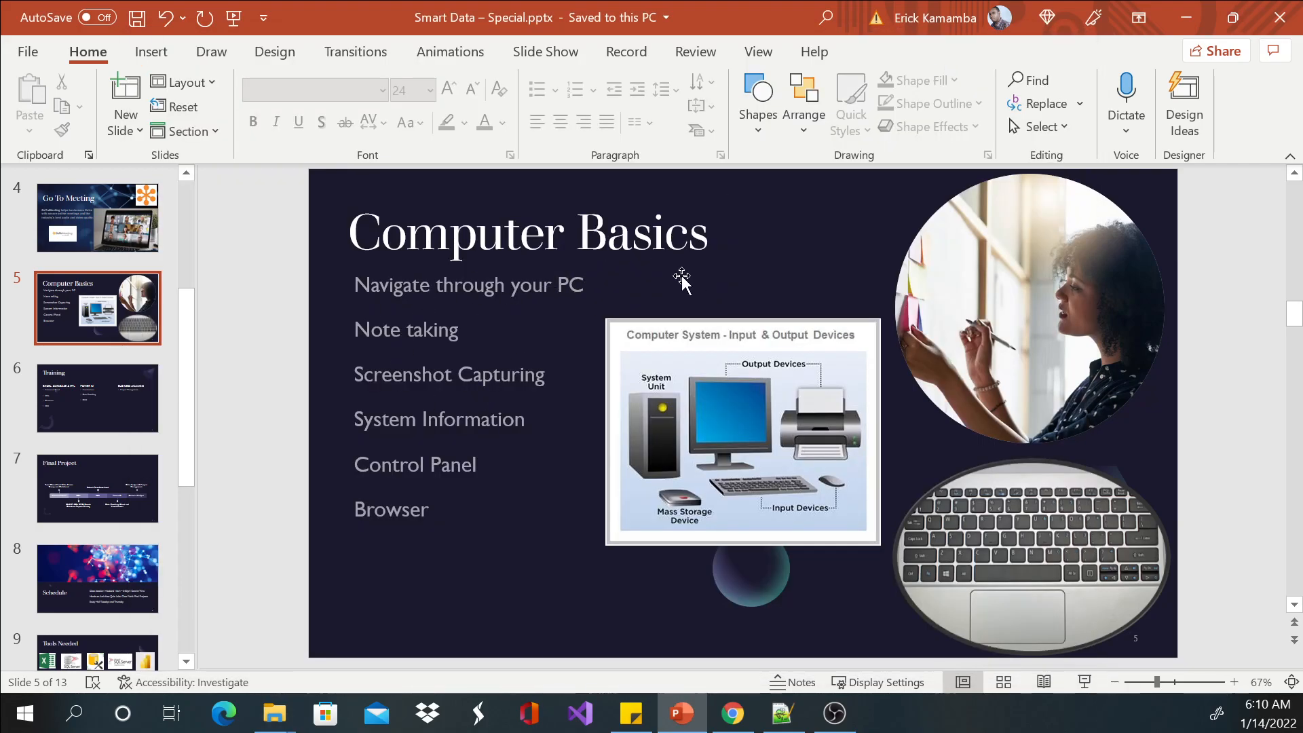
left_click(83, 710)
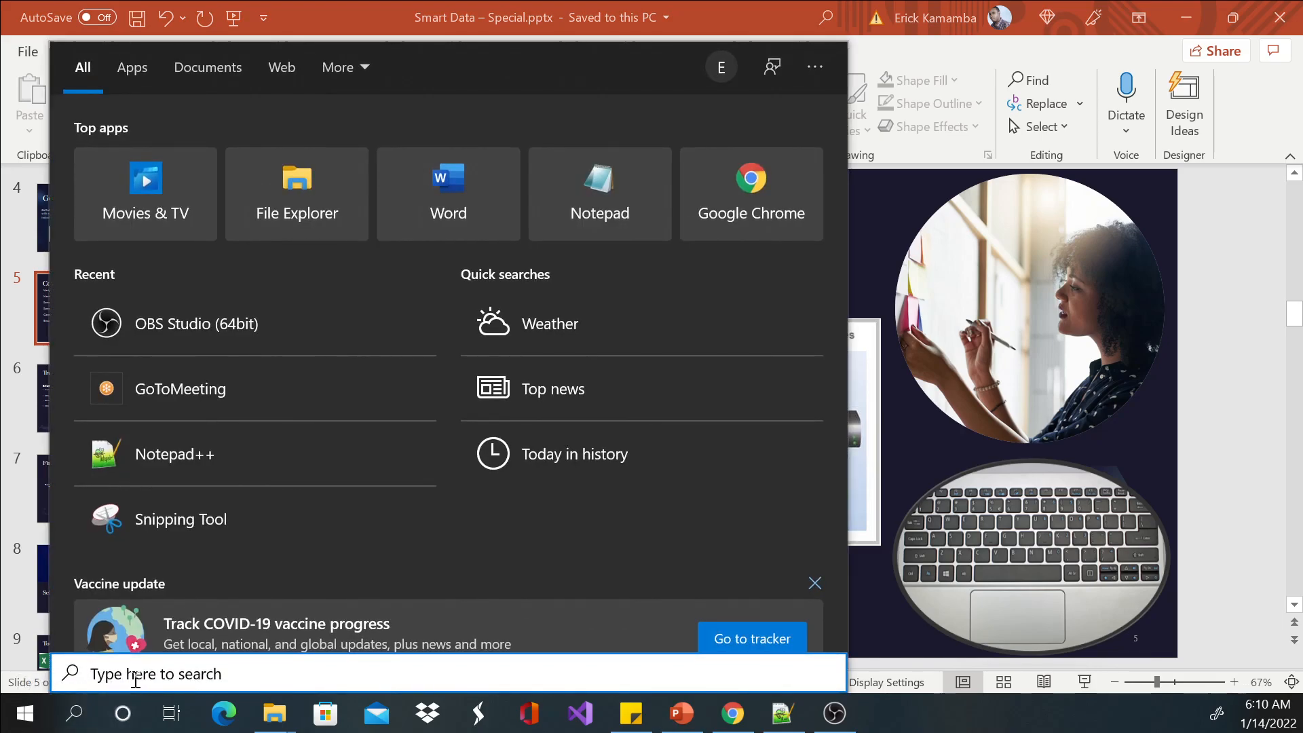
type("excel")
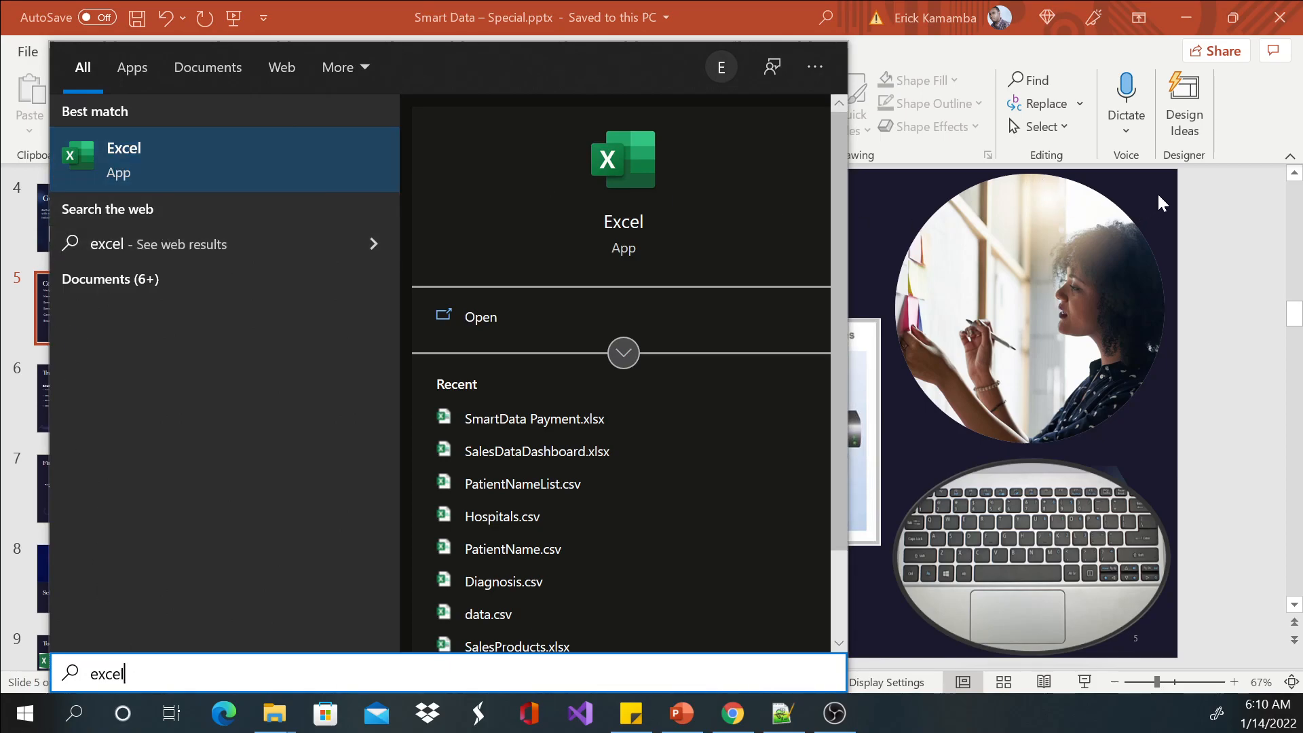
left_click(1101, 233)
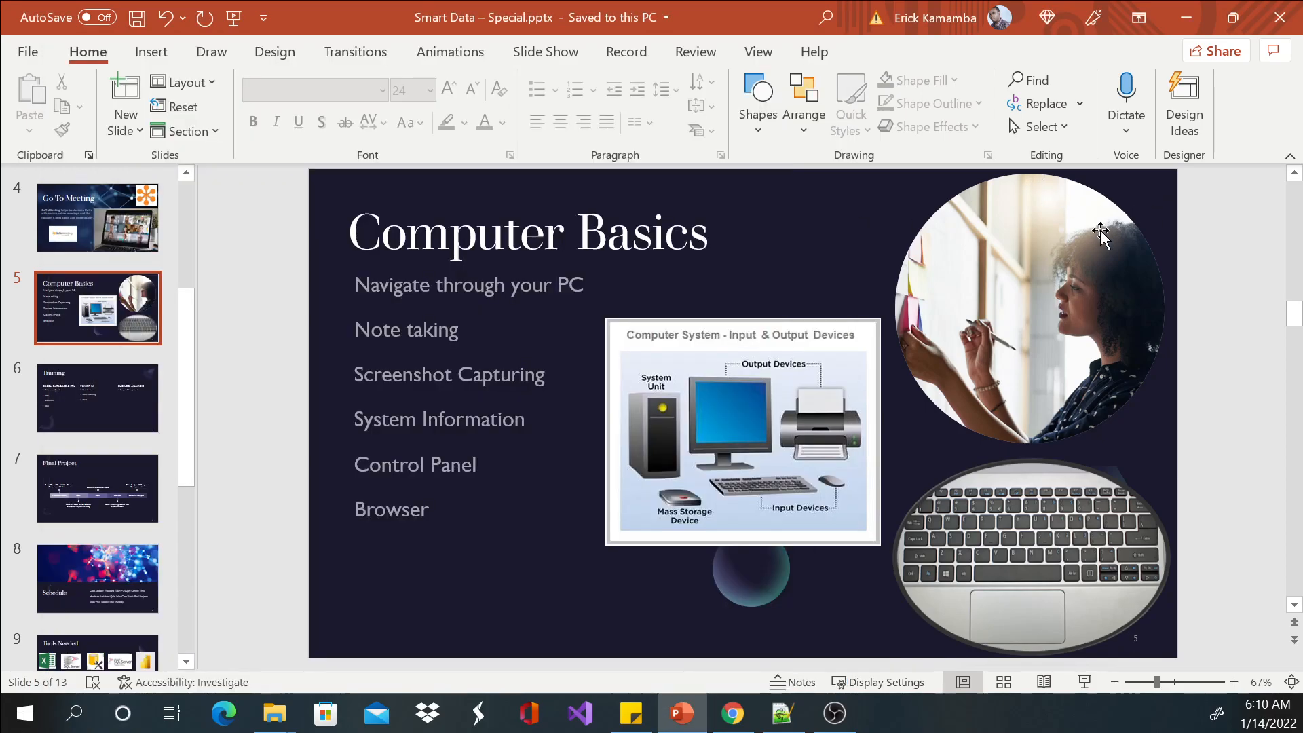
Search Windows for Word using the partial term wor, and clear the search text.
left_click(74, 713)
type("wor")
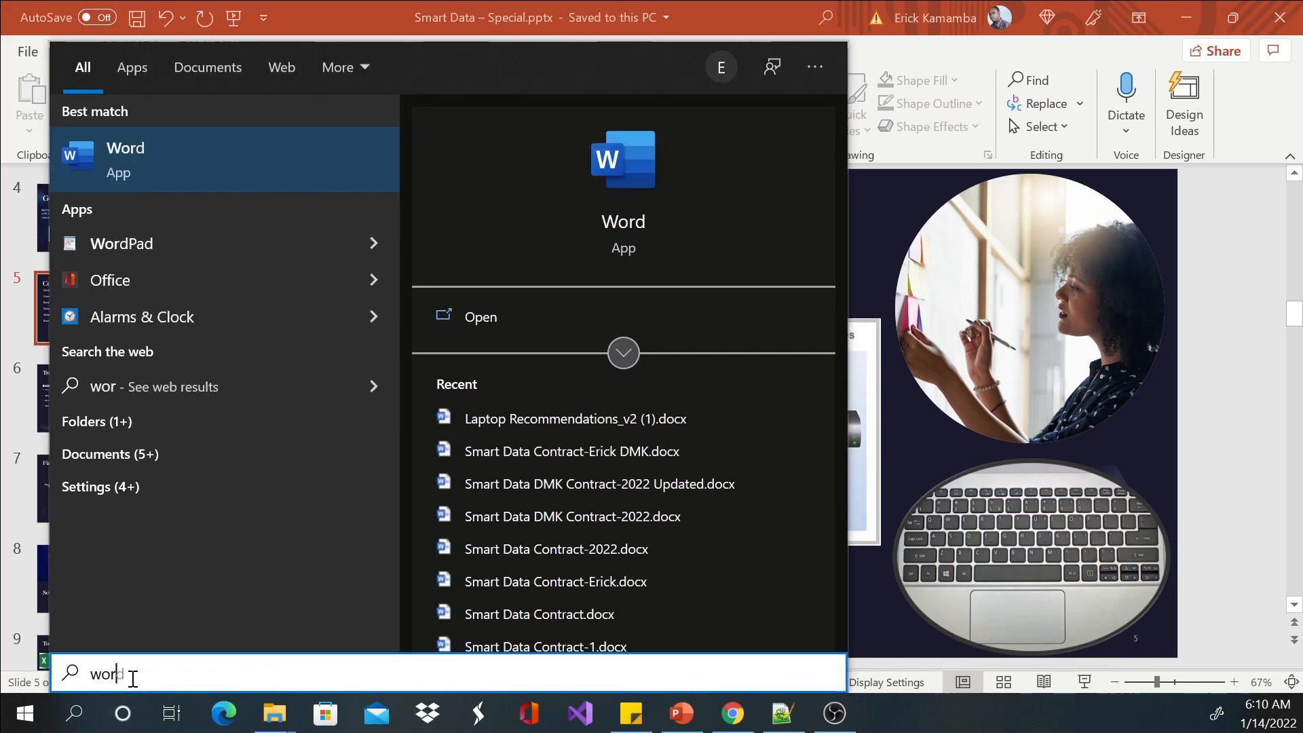
key("BackSpace")
key("BackSpace")
key("BackSpace")
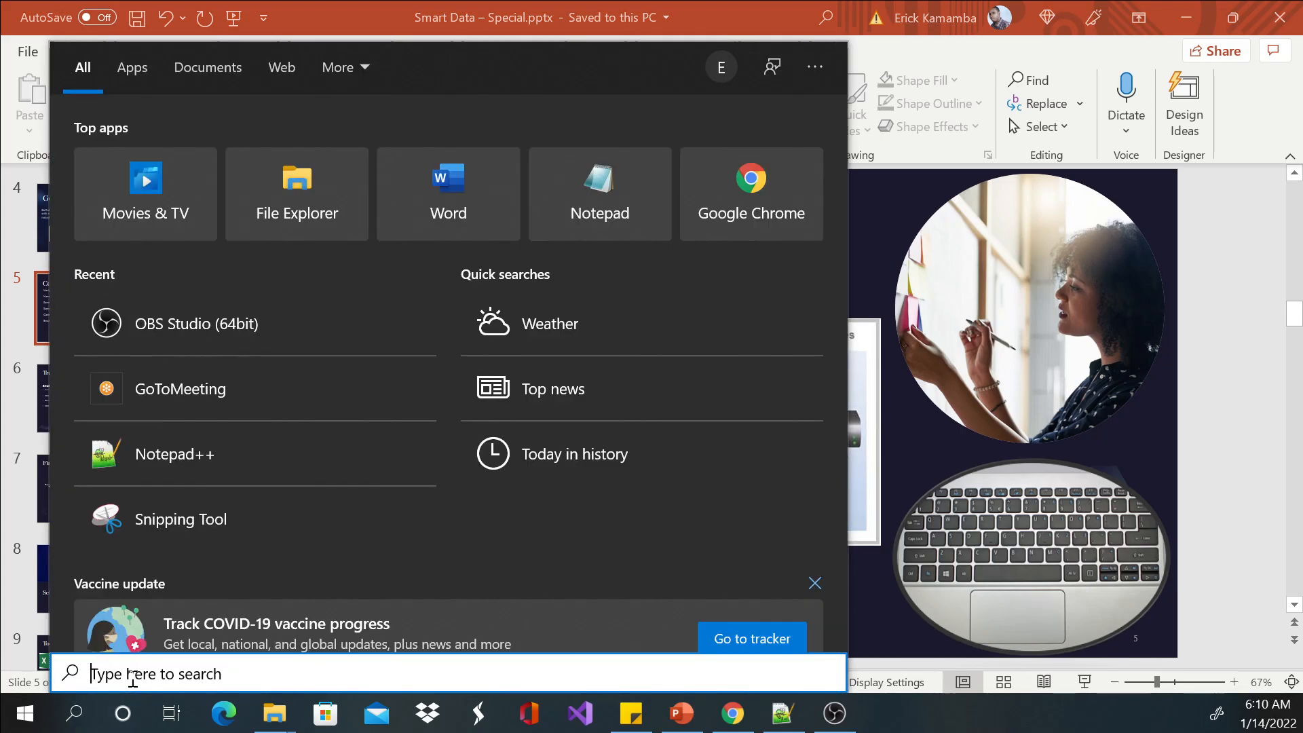
Examine the alphabetical list of installed apps in Start, expanding the Microsoft SQL Server 2019 and Microsoft Office Tools folders.
left_click(25, 712)
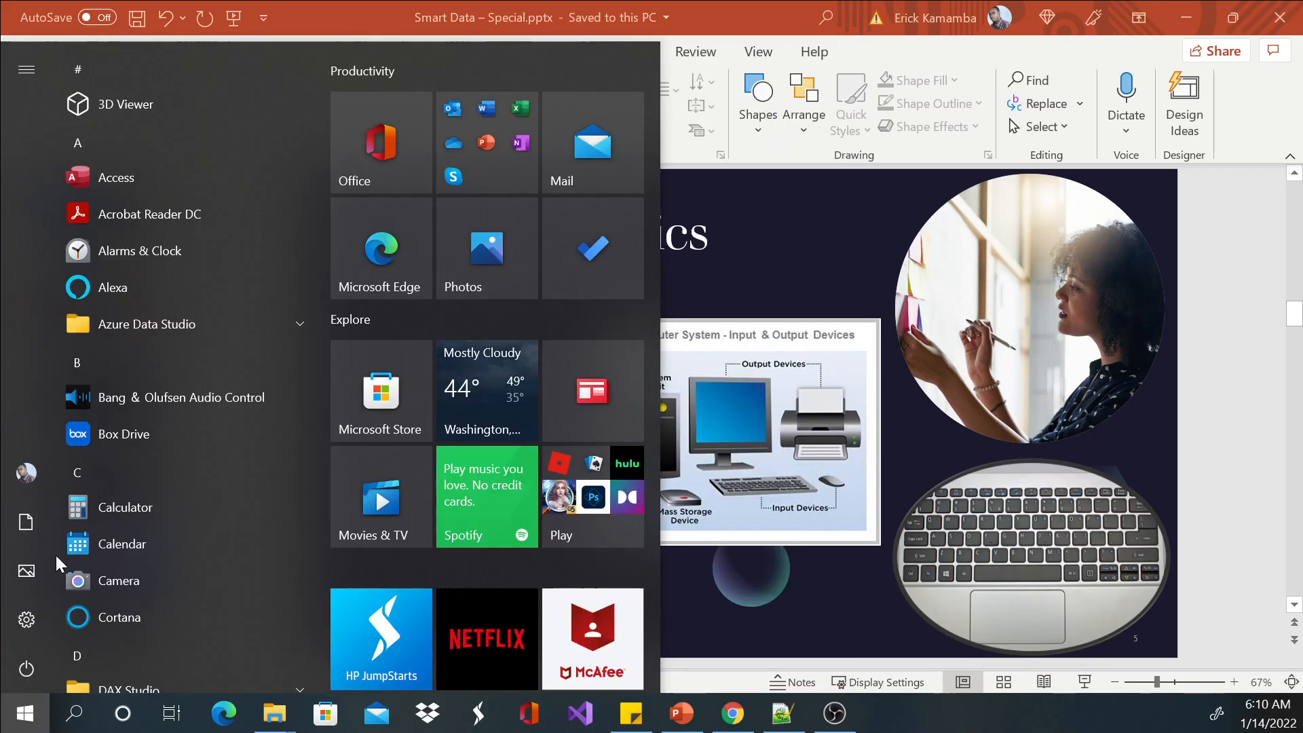
scroll(181, 357, "down", 4)
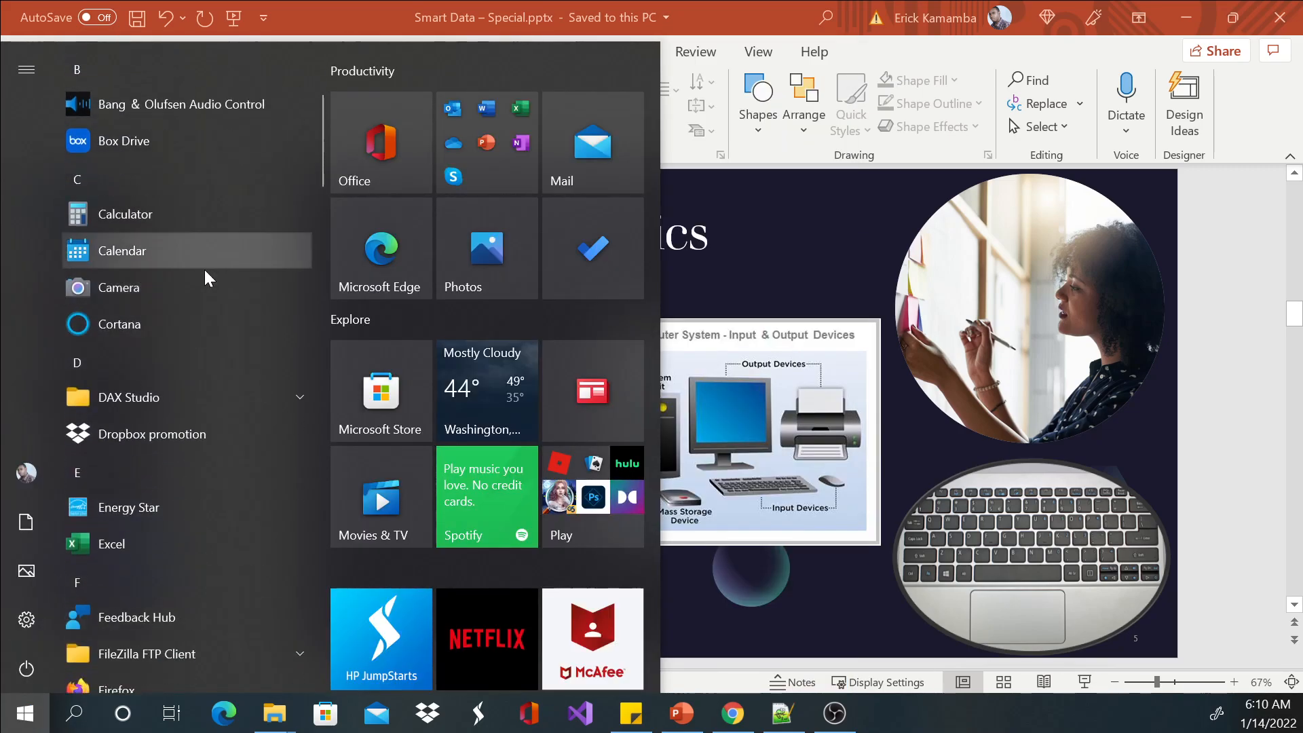
scroll(198, 401, "down", 10)
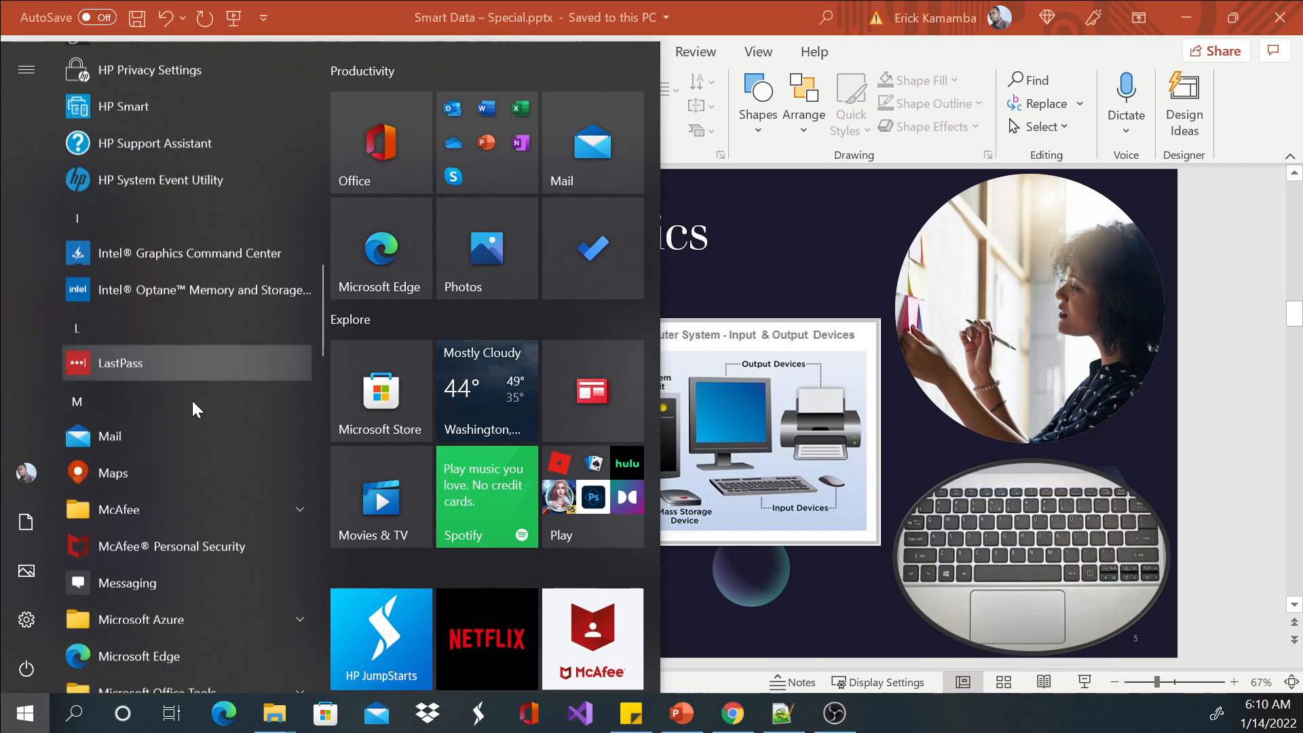
scroll(192, 397, "down", 5)
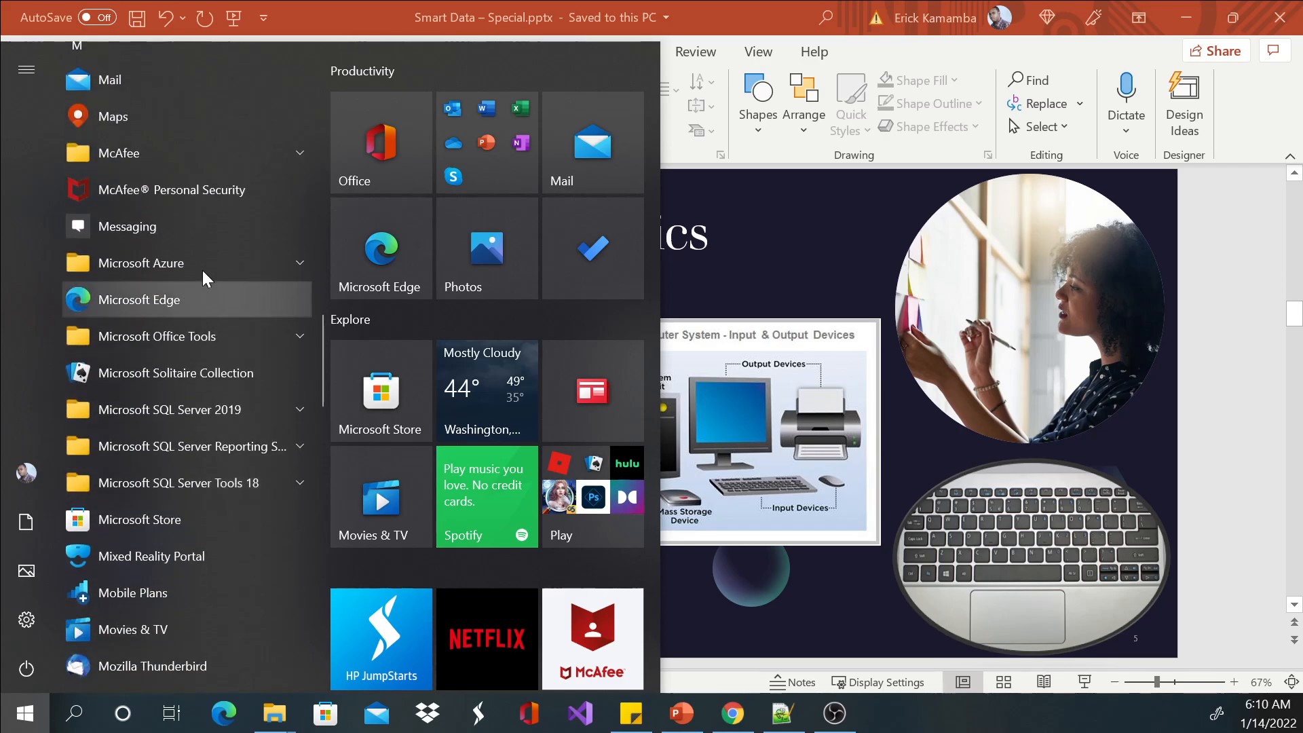
scroll(211, 469, "down", 3)
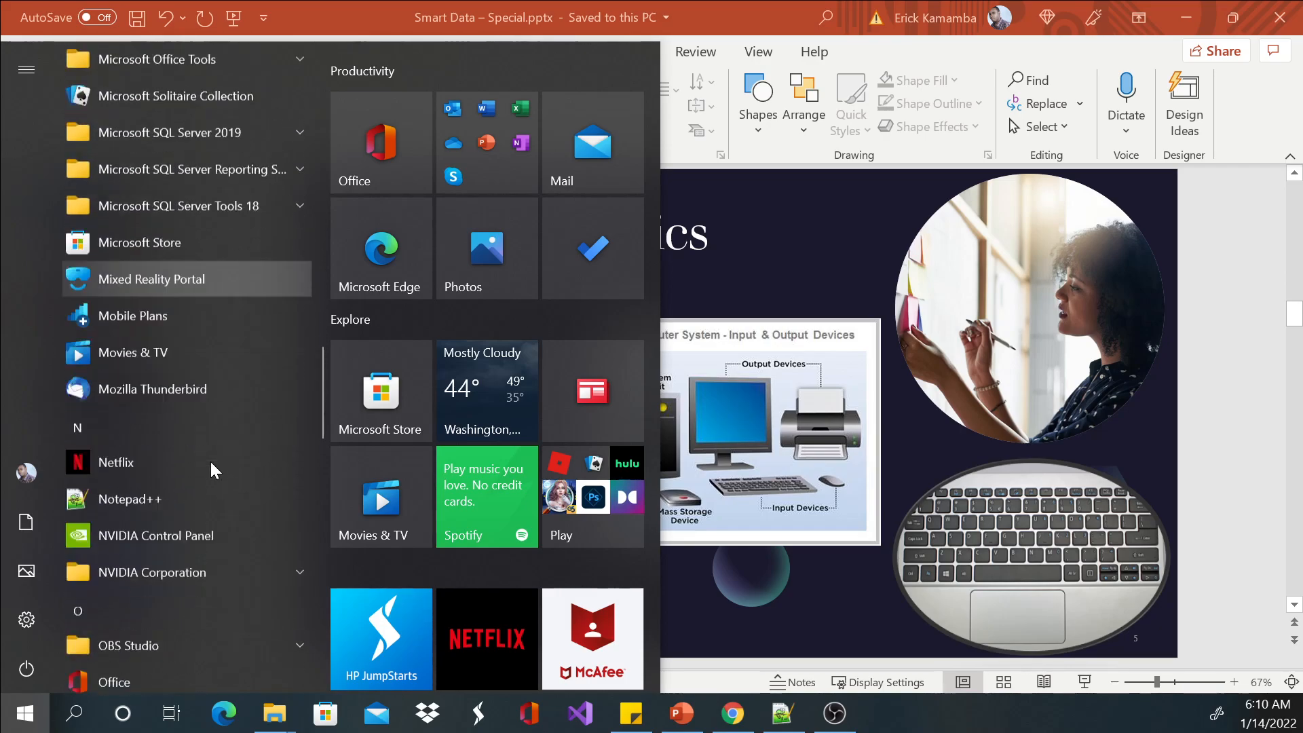
scroll(210, 463, "down", 3)
scroll(210, 463, "up", 6)
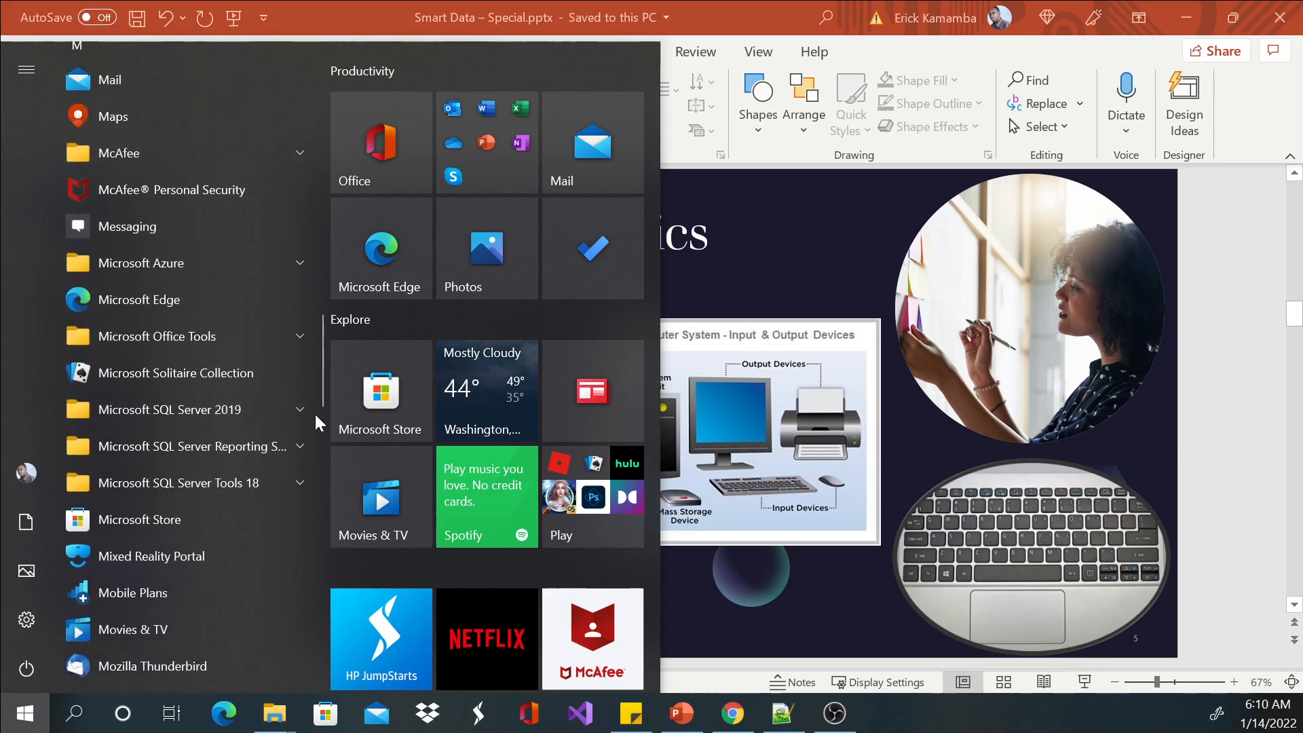
left_click(292, 413)
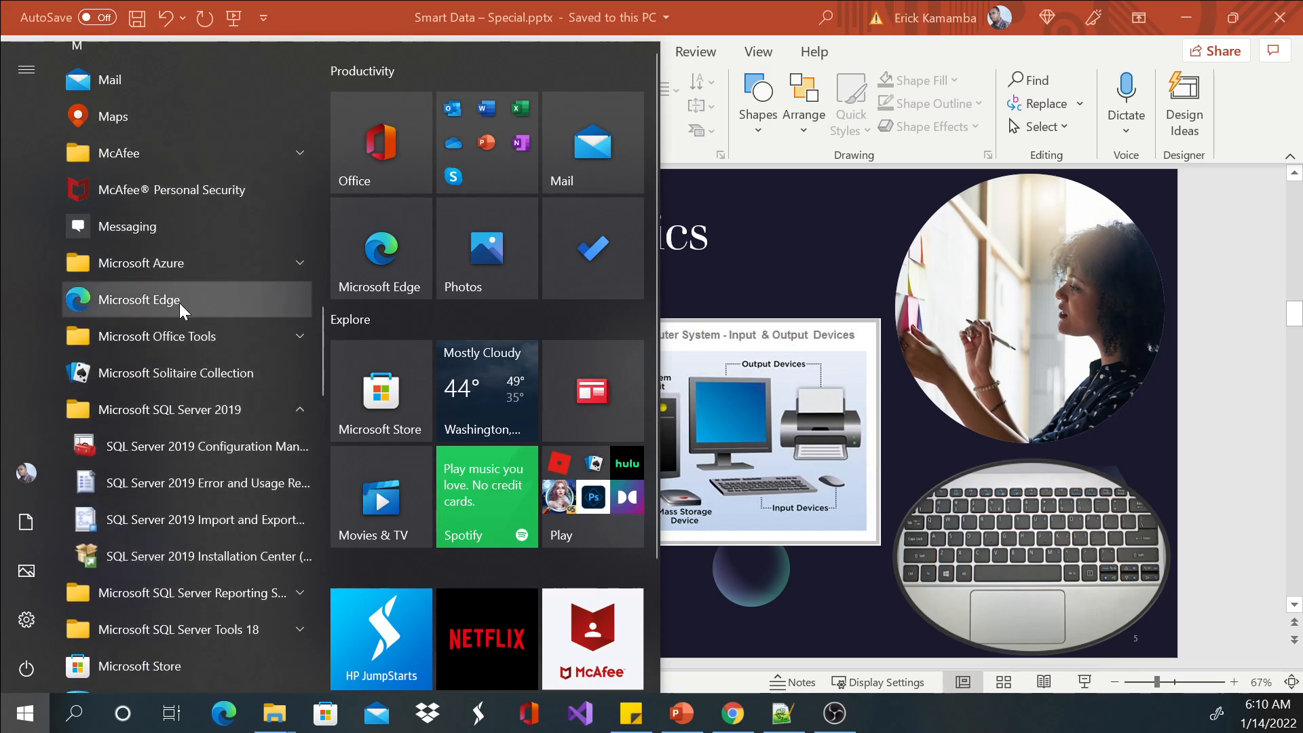
left_click(300, 331)
scroll(190, 324, "down", 3)
scroll(191, 324, "down", 12)
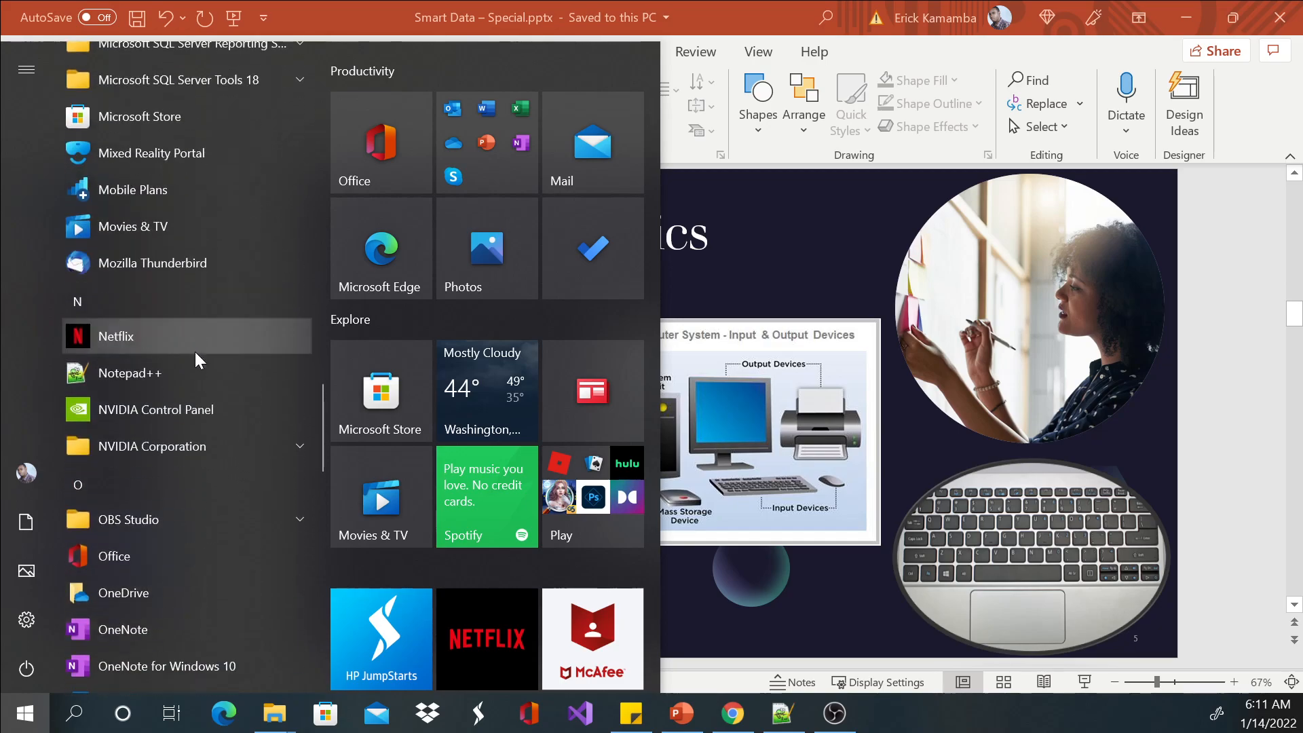
scroll(188, 367, "down", 4)
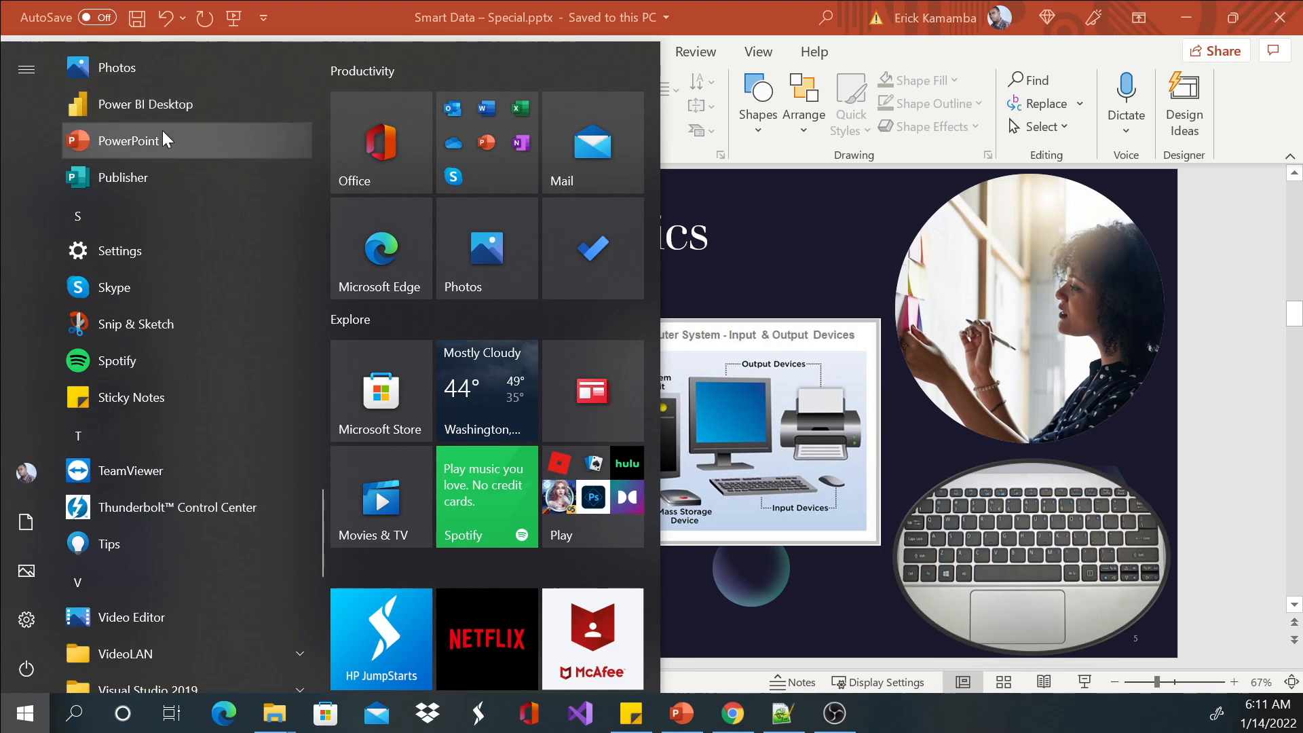
Search Windows for Power BI Desktop using the partial term power b, and dismiss the results.
left_click(75, 713)
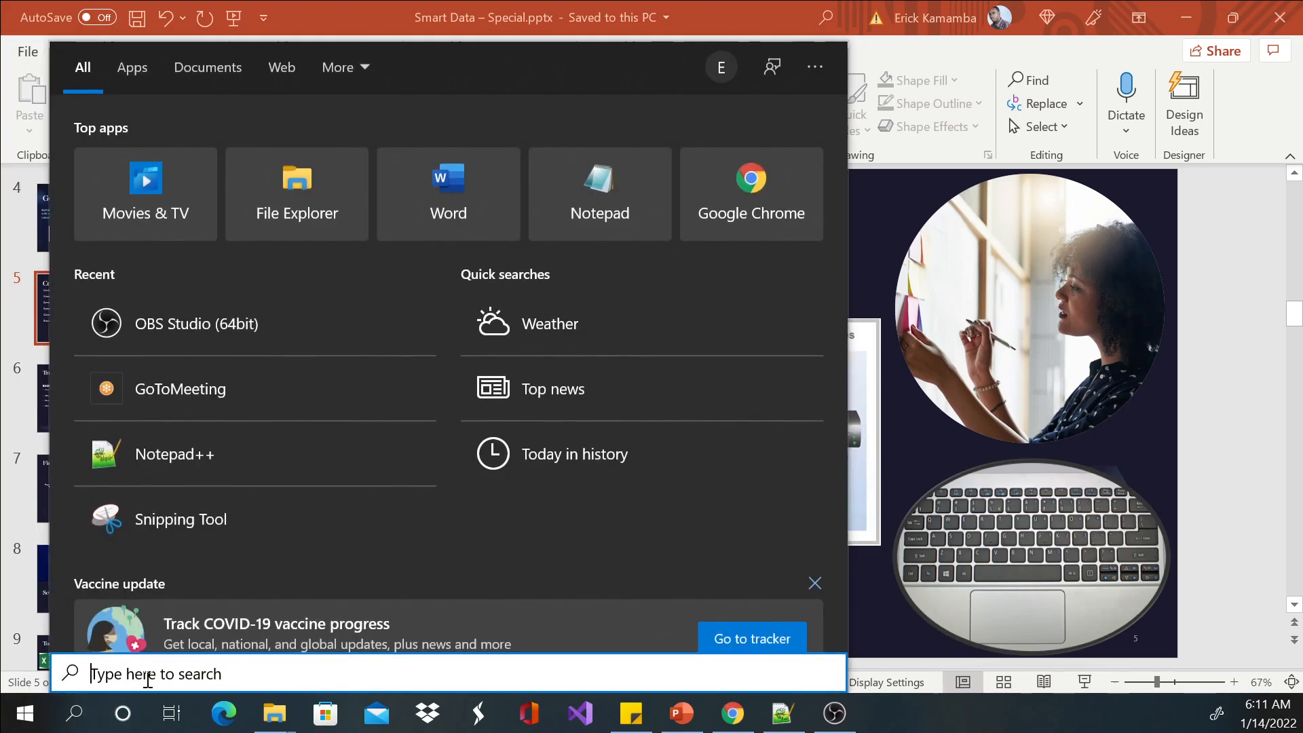
type("power b")
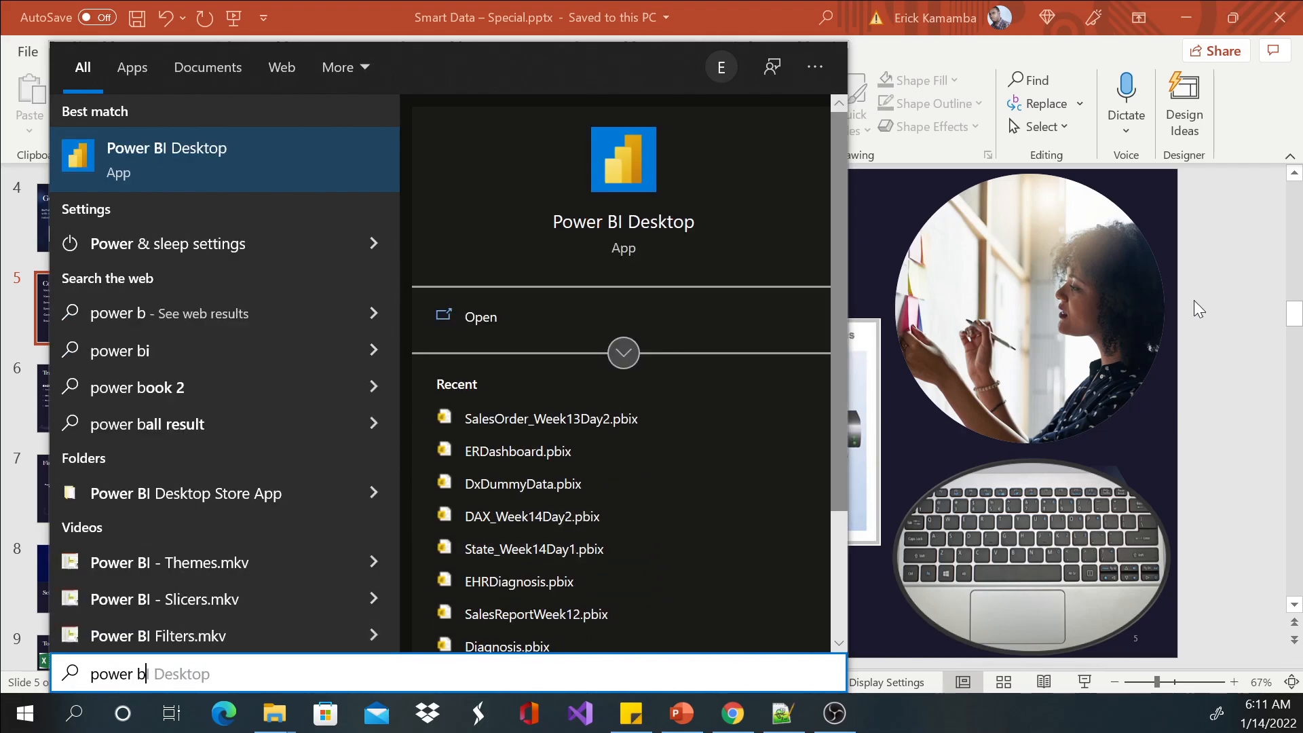
left_click(1191, 274)
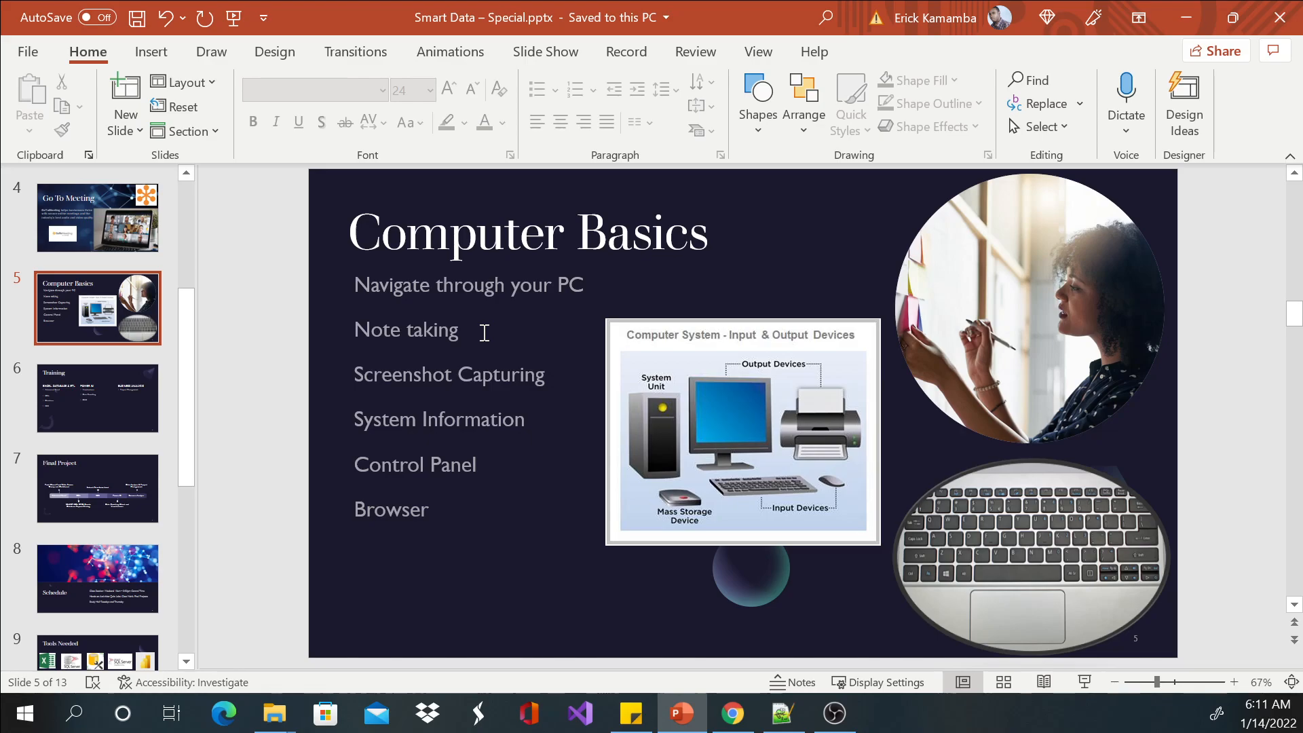
Search Windows for note and open the Notepad app.
left_click(76, 710)
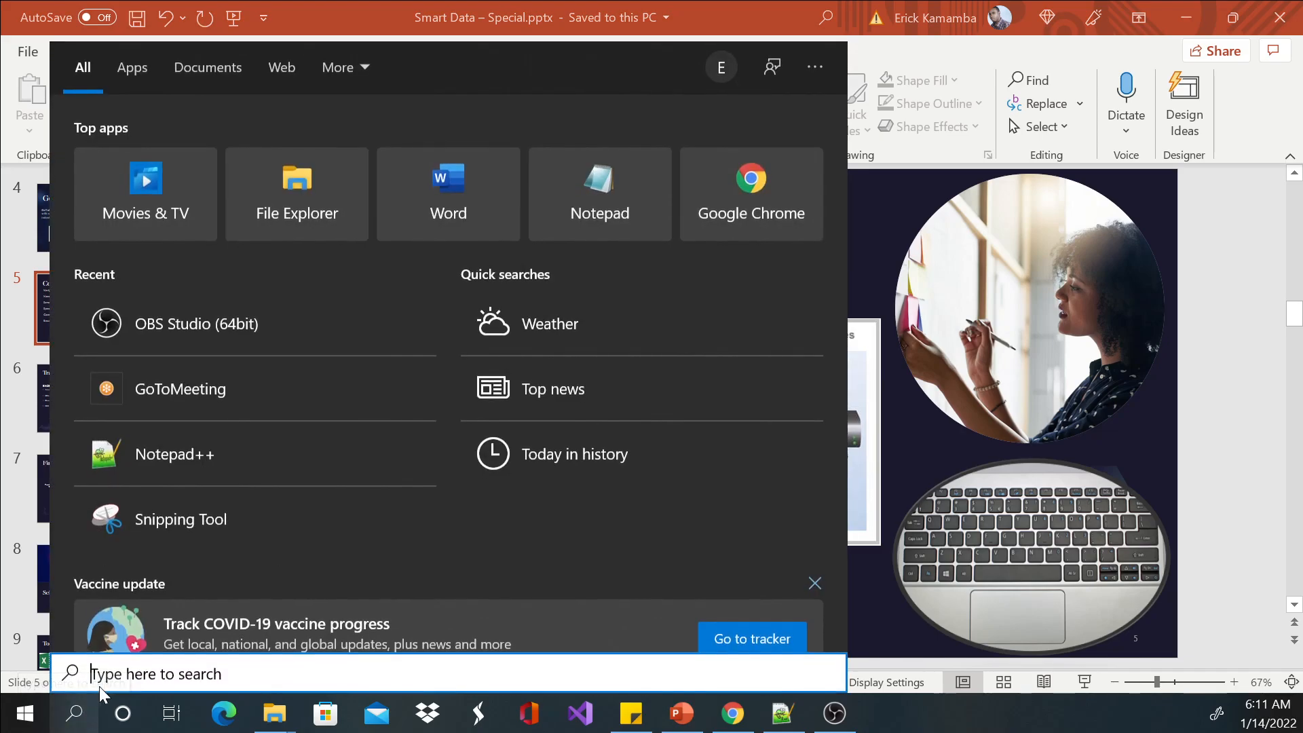
type("note")
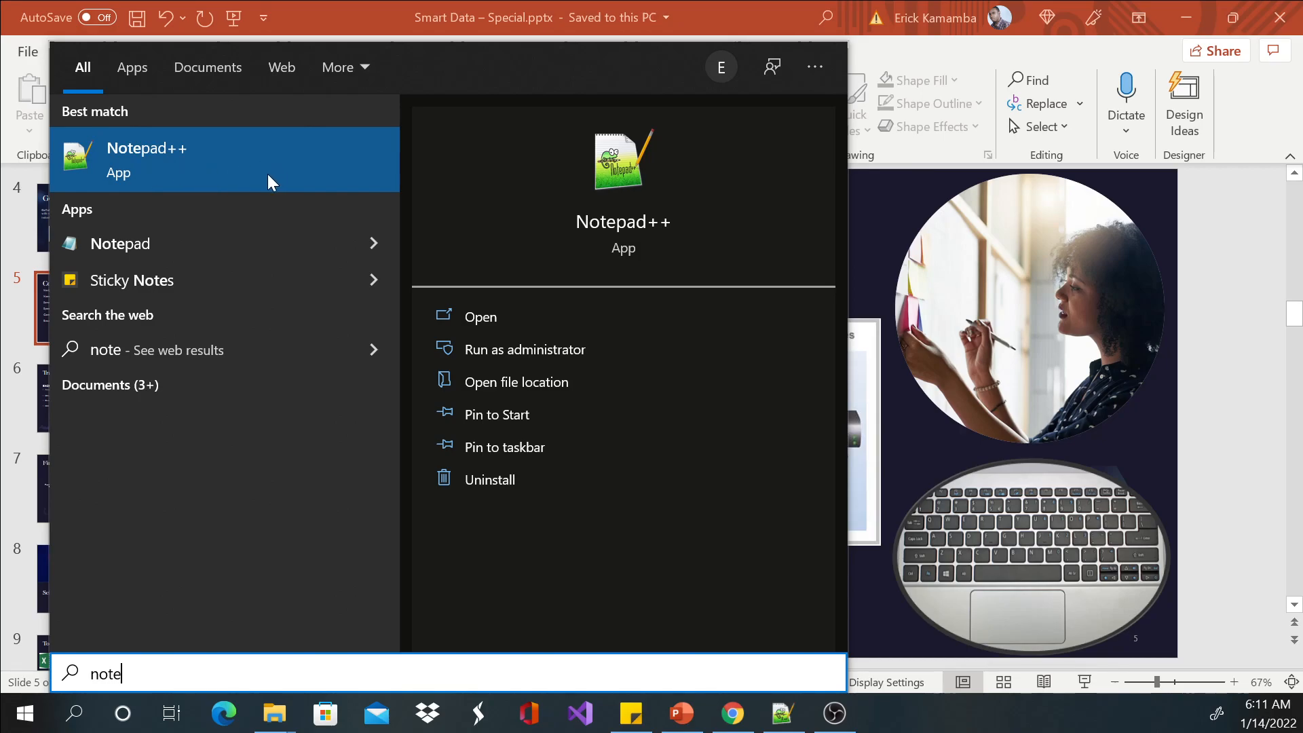
left_click(102, 246)
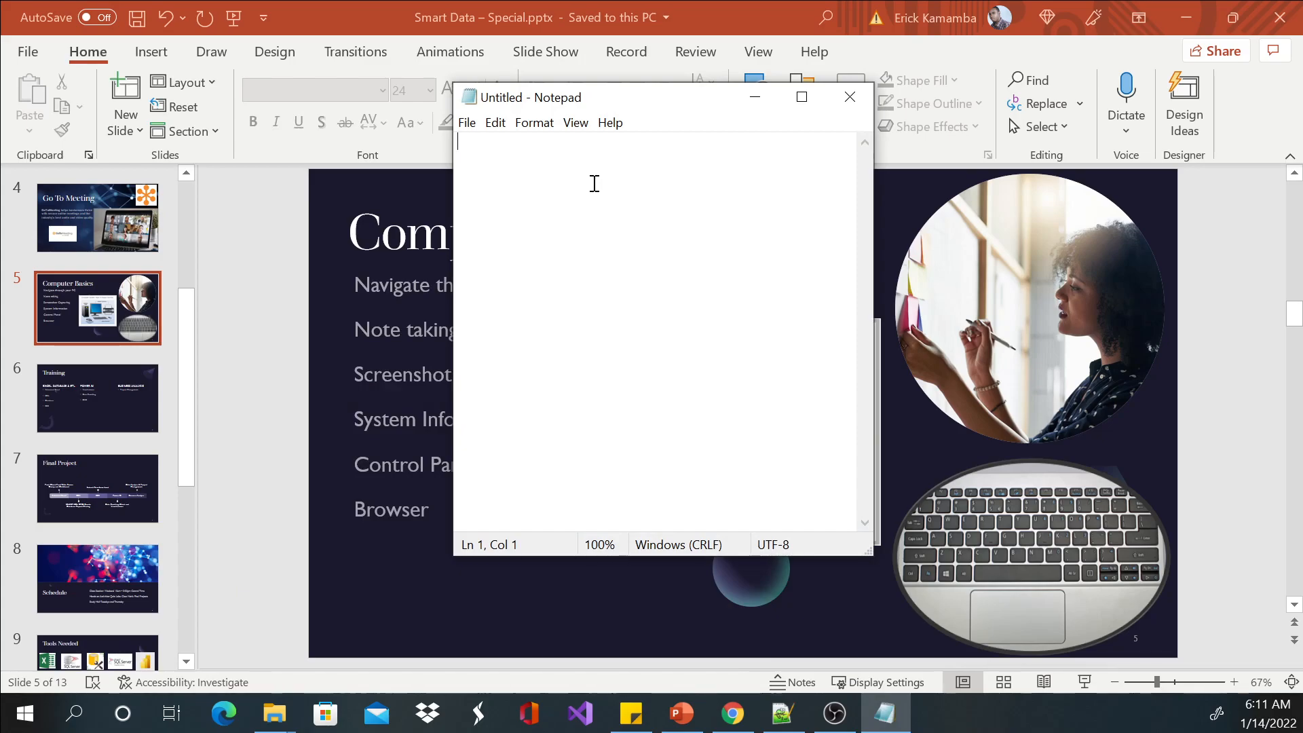
Enter the date 1/15/2022 on the first line of the blank note and start a new line.
type("1/")
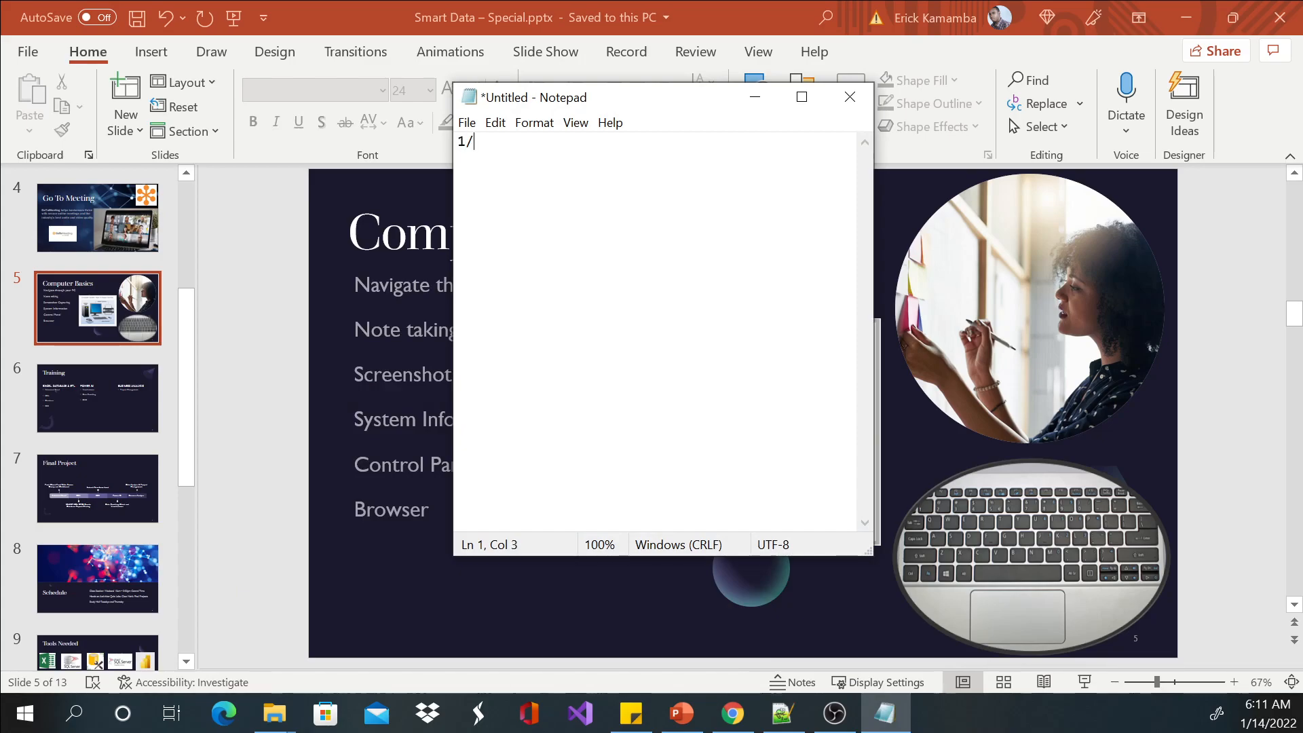
type("2")
key("BackSpace")
type("15/2022")
key("Return")
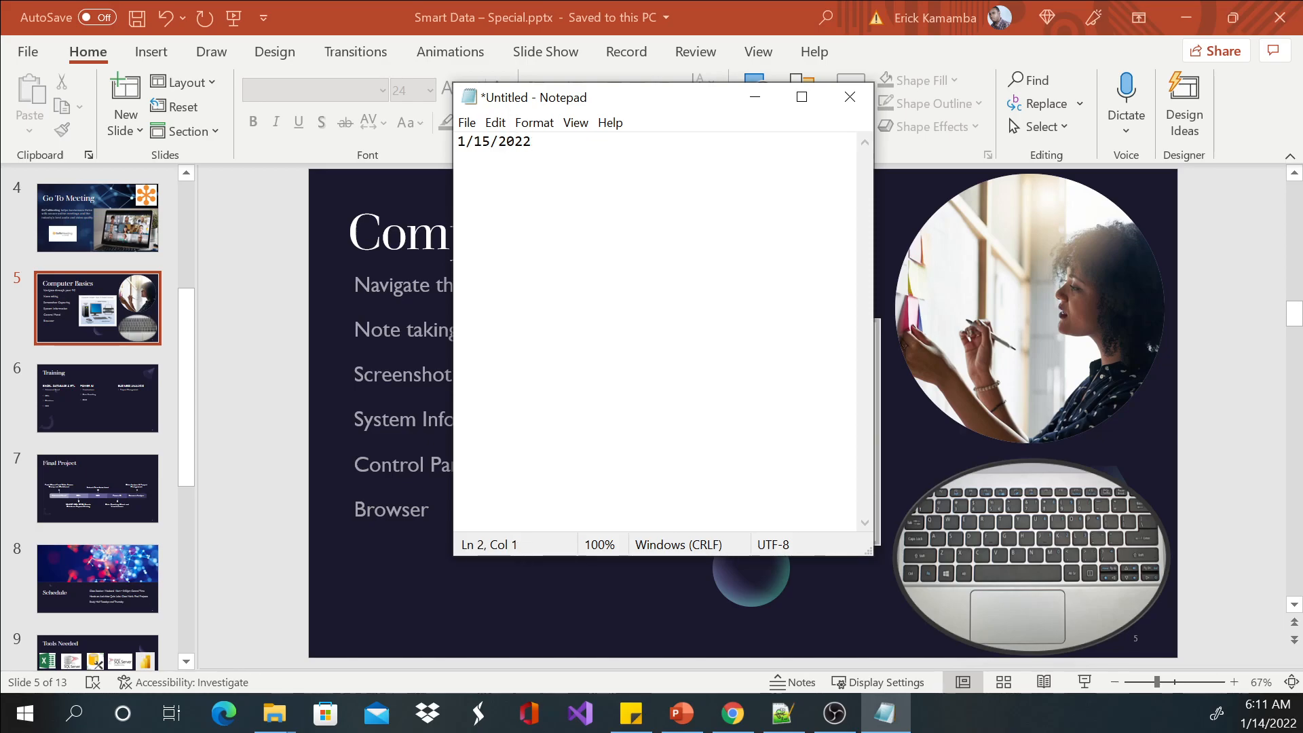
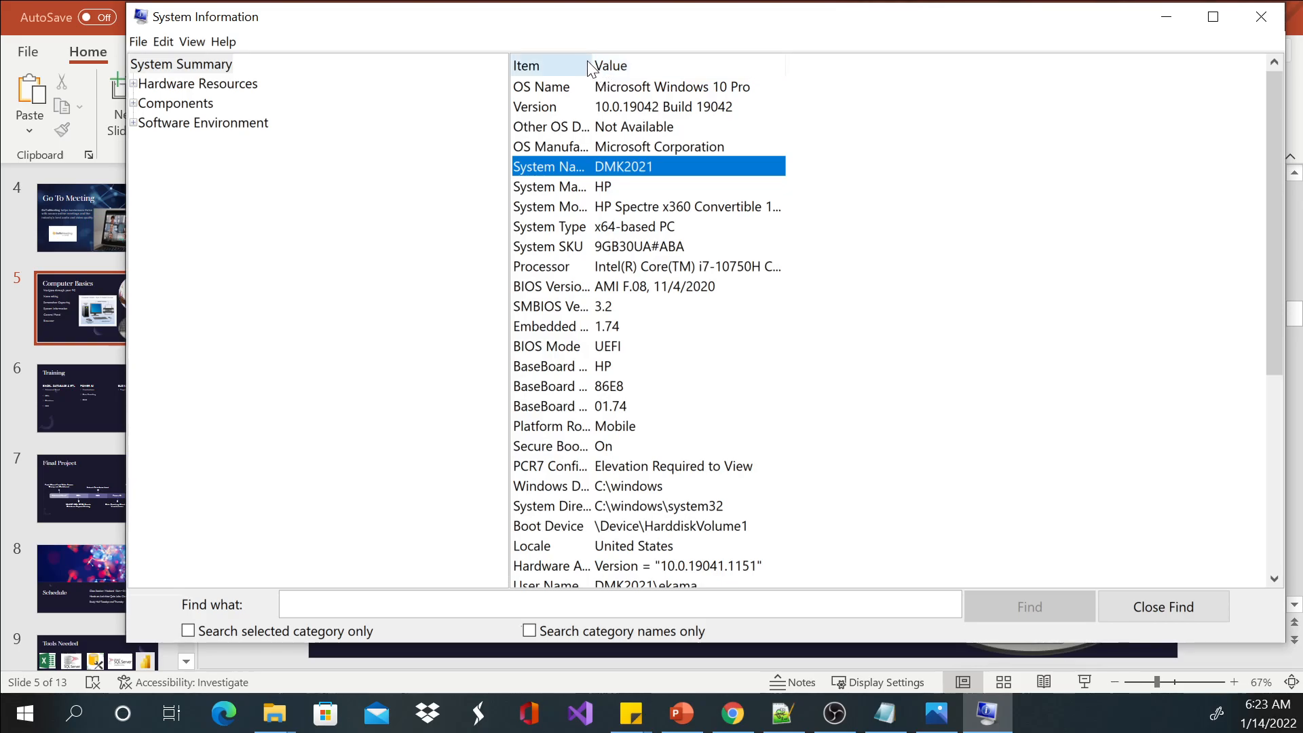
Widen the Item and Value columns of the System Summary to show the full System Model, and select the System Type row.
left_click_drag(591, 65, 702, 65)
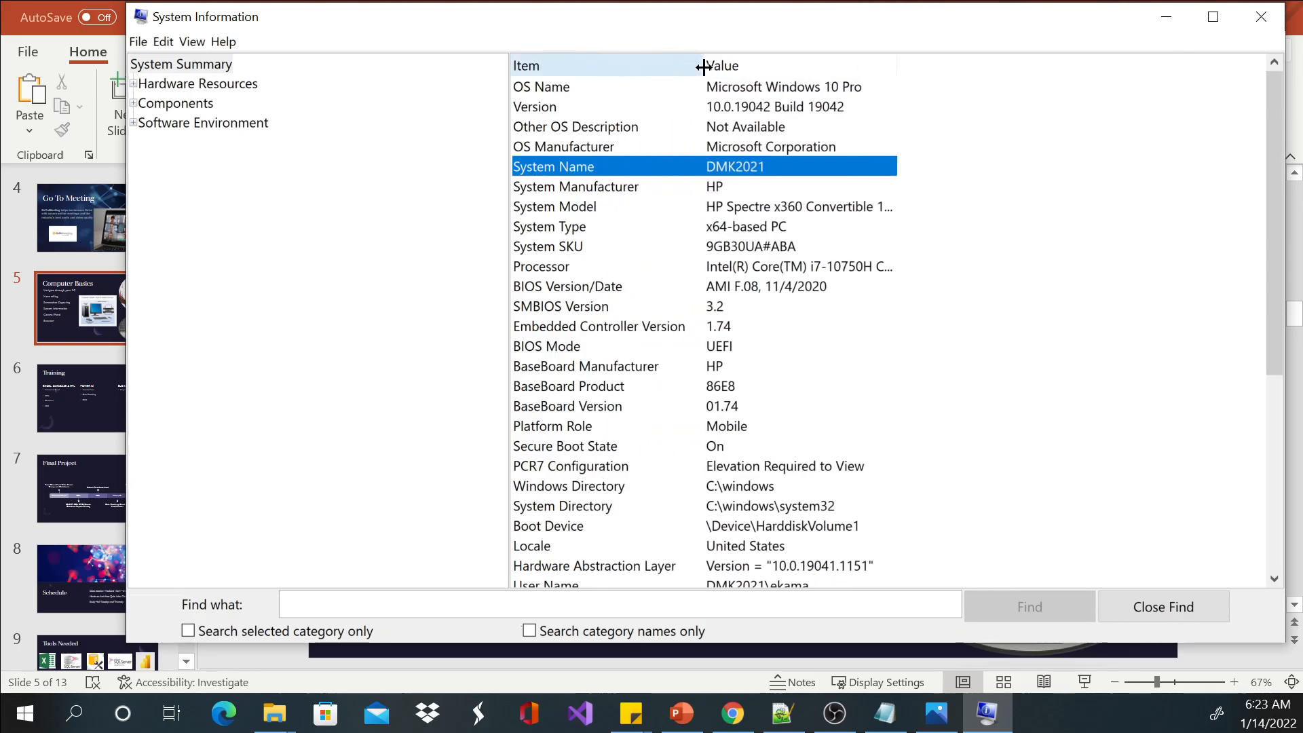
left_click(740, 190)
left_click(782, 210)
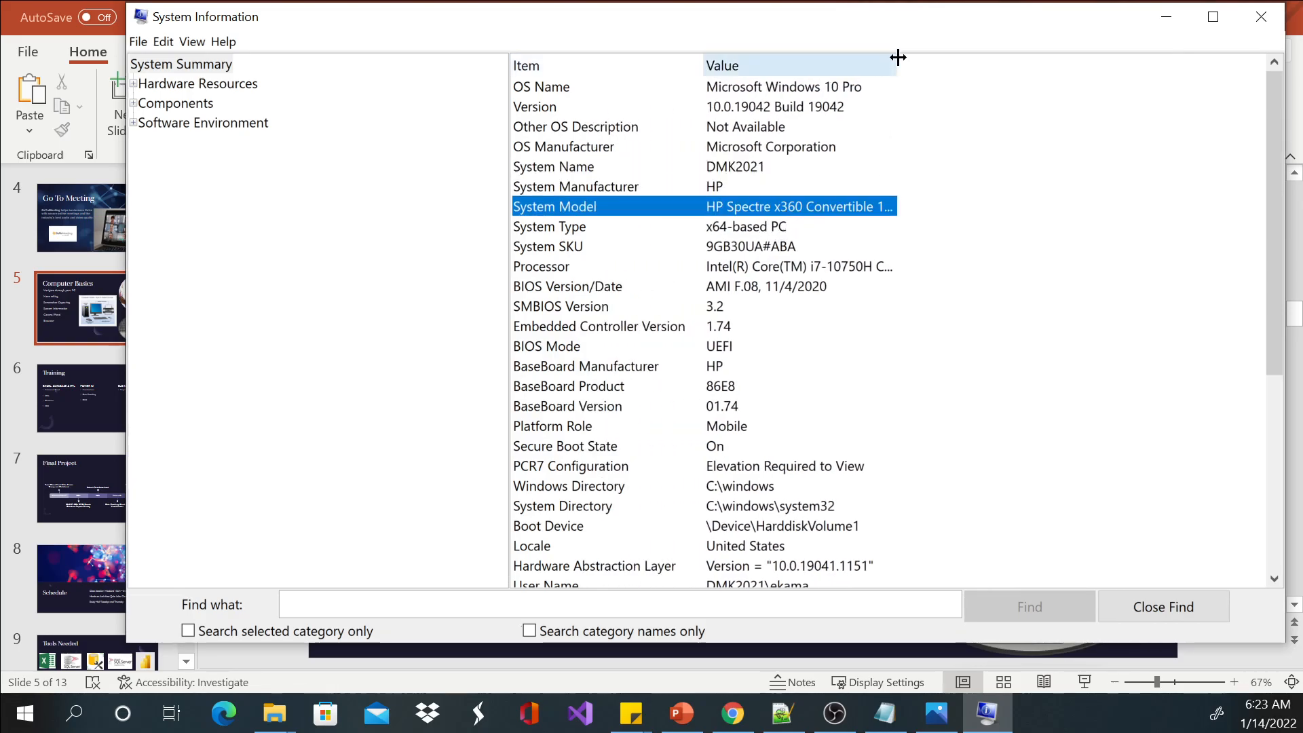
left_click_drag(896, 55, 1017, 56)
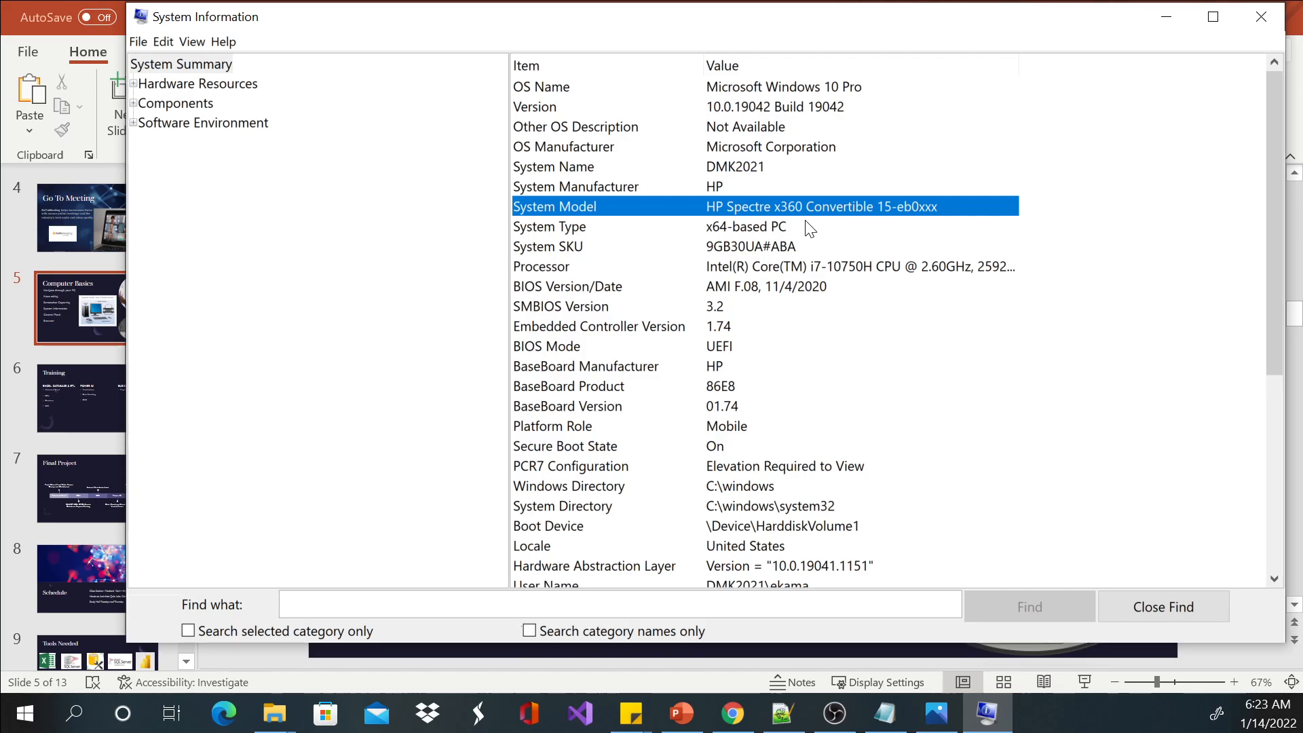
left_click(780, 226)
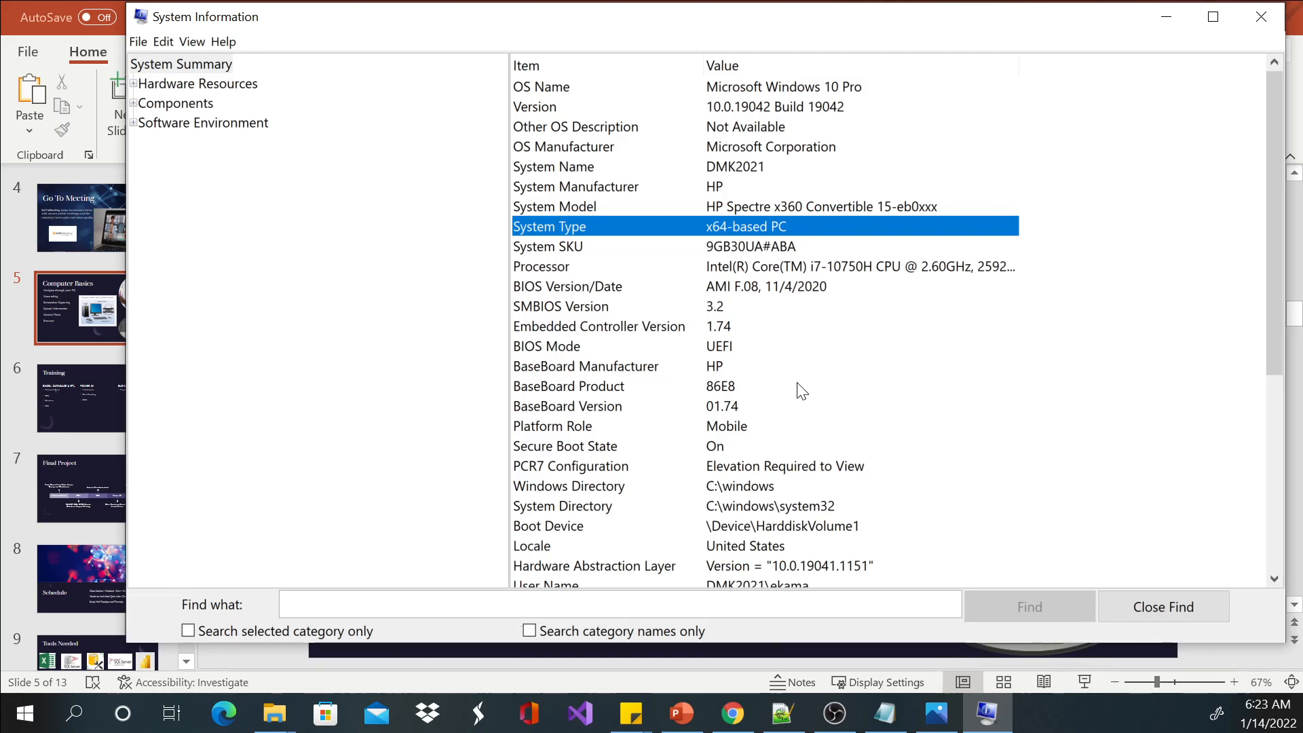
Check the Installed Physical Memory (RAM) entry in the System Summary with the Item column widened, and close System Information.
scroll(811, 441, "down", 2)
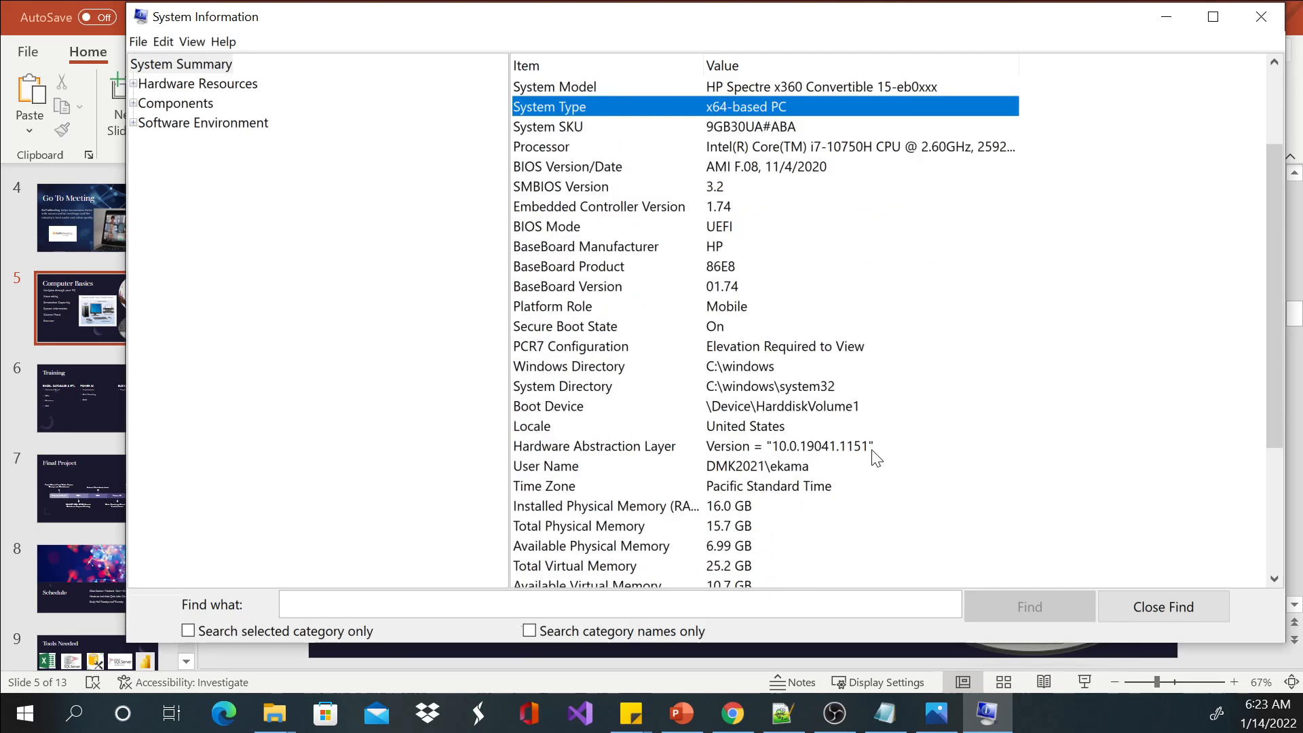
left_click(753, 391)
scroll(821, 393, "down", 2)
left_click(704, 388)
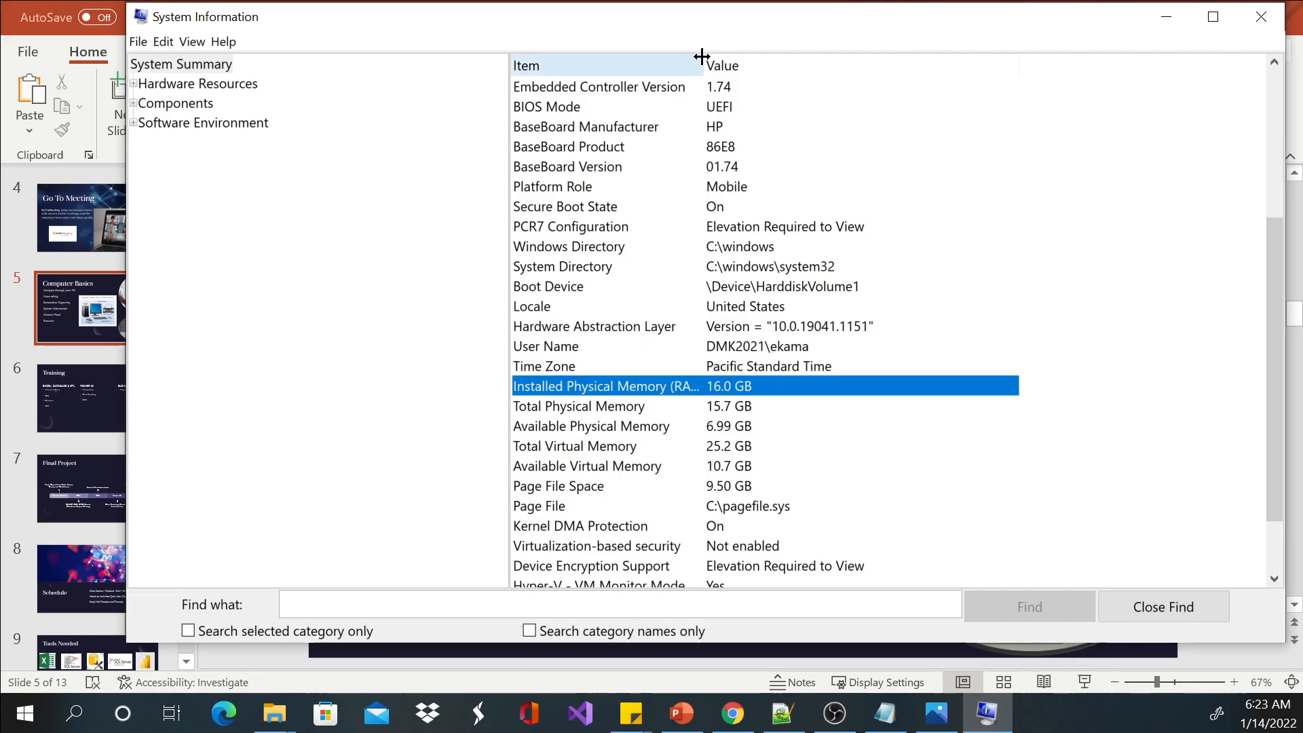
left_click_drag(702, 57, 743, 57)
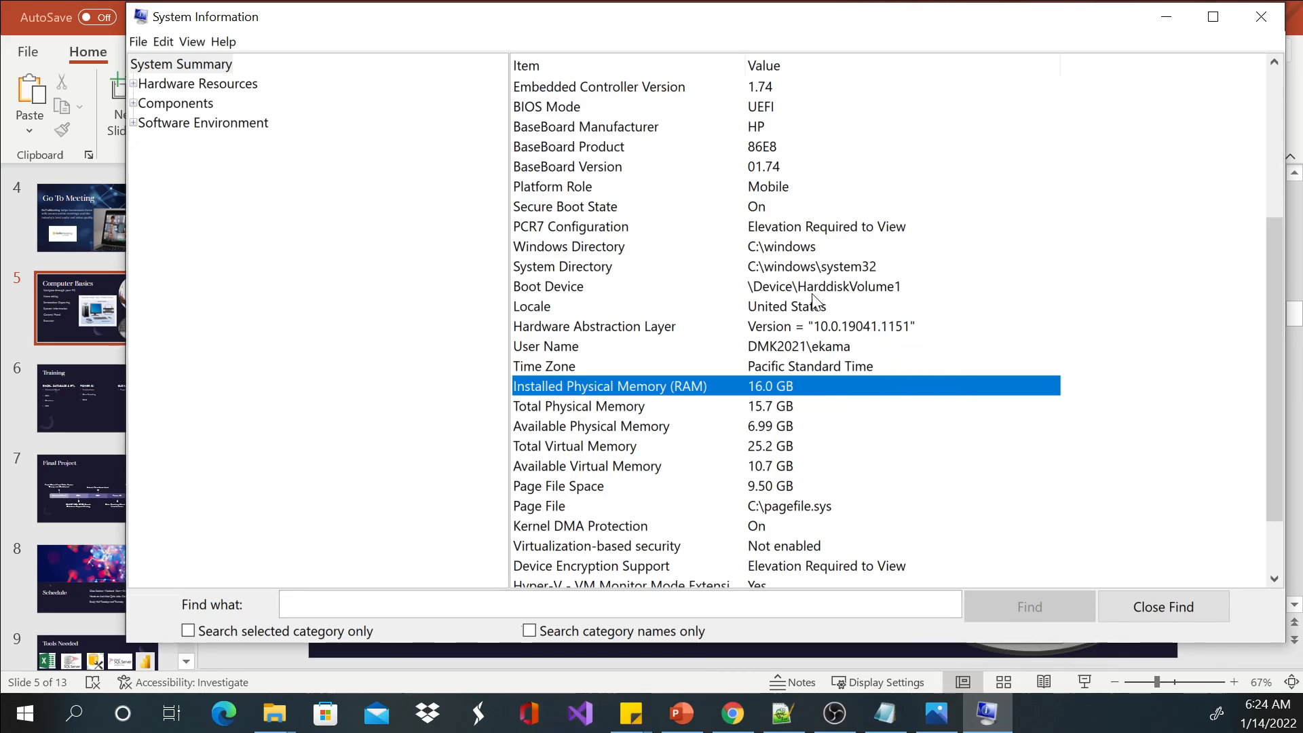
scroll(845, 317, "down", 2)
scroll(853, 346, "up", 5)
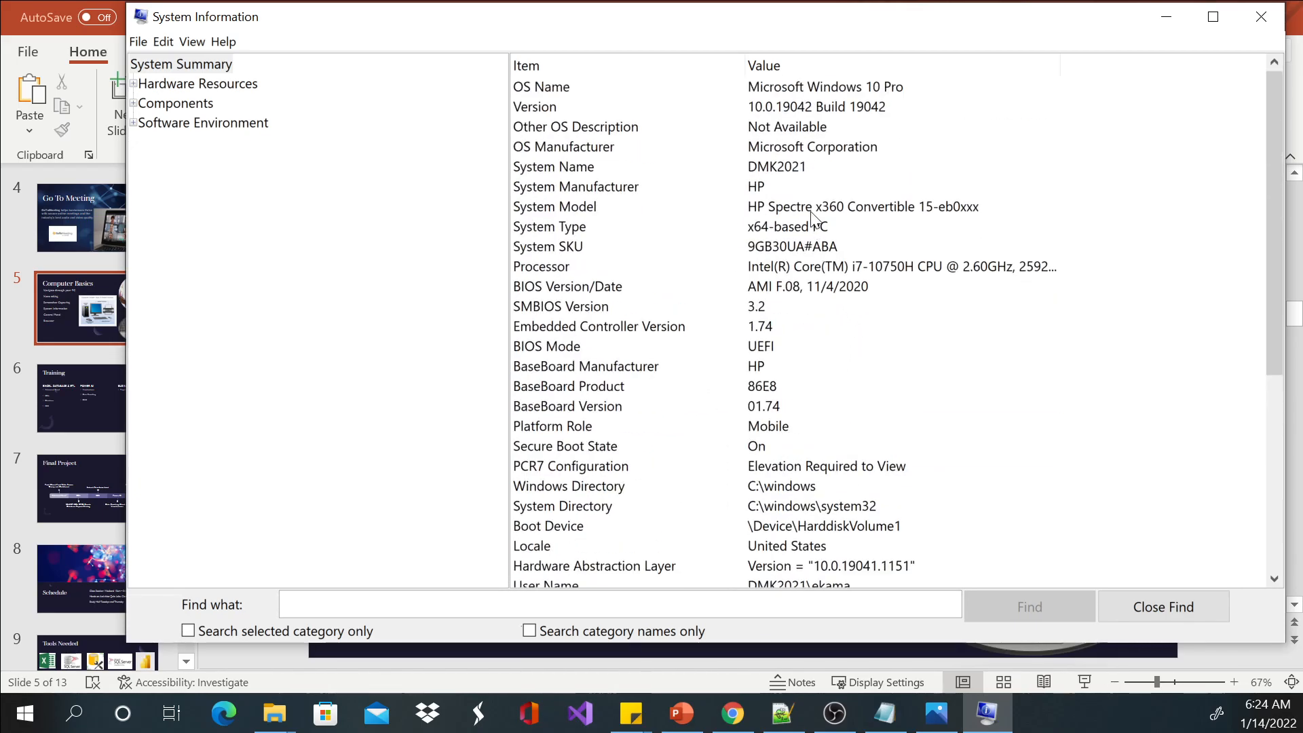
scroll(825, 265, "down", 5)
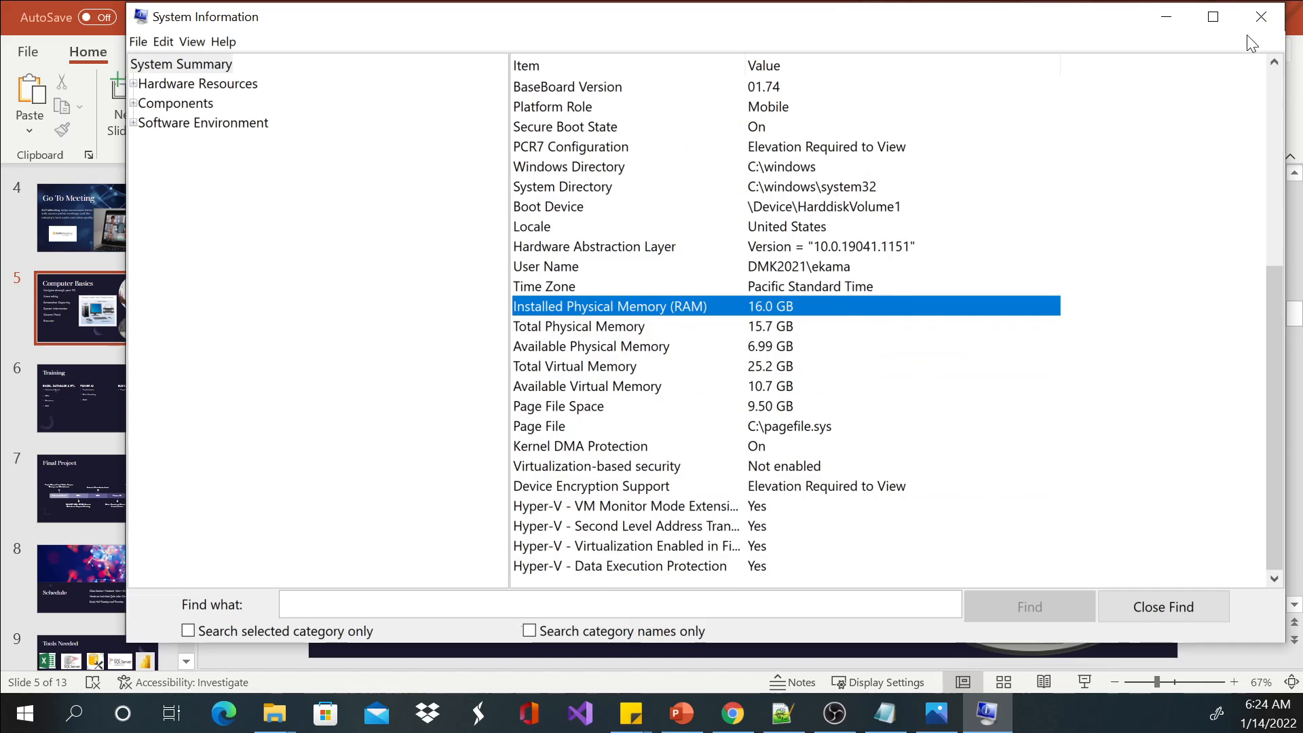
left_click(1258, 15)
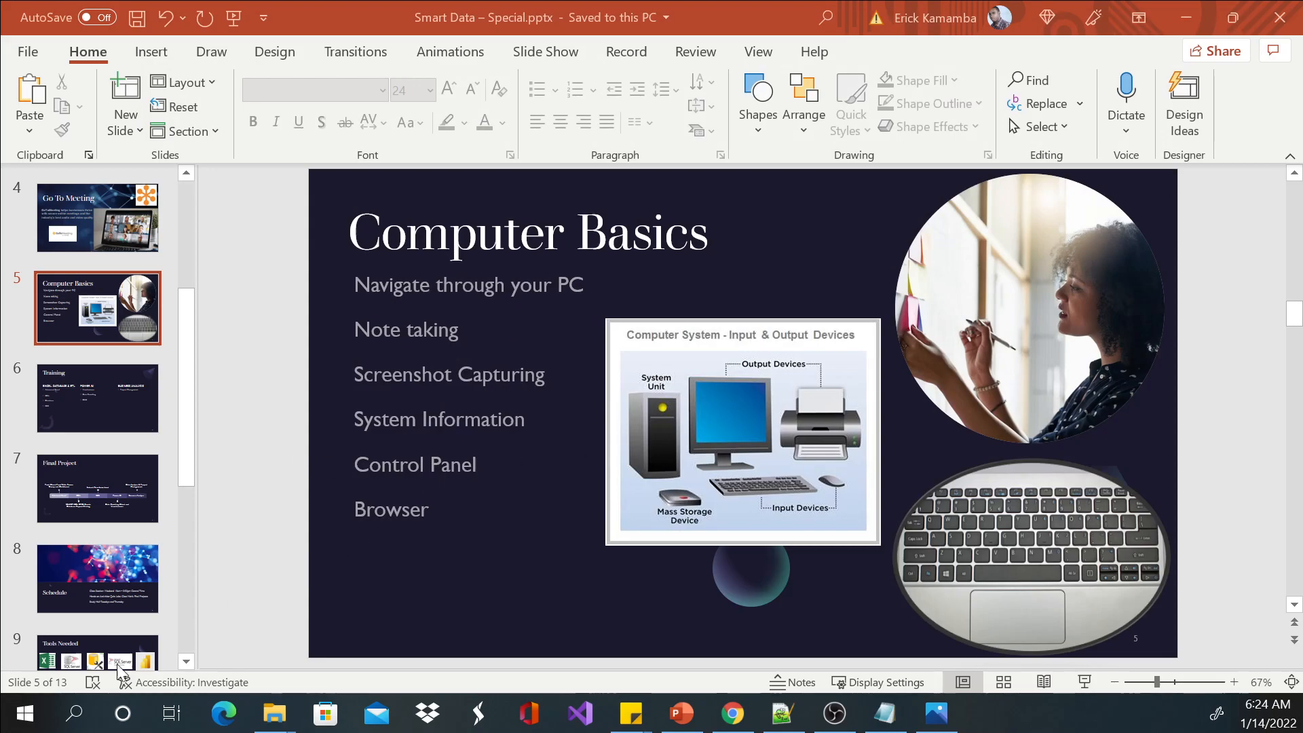
Search Windows for cont and open Control Panel.
left_click(75, 713)
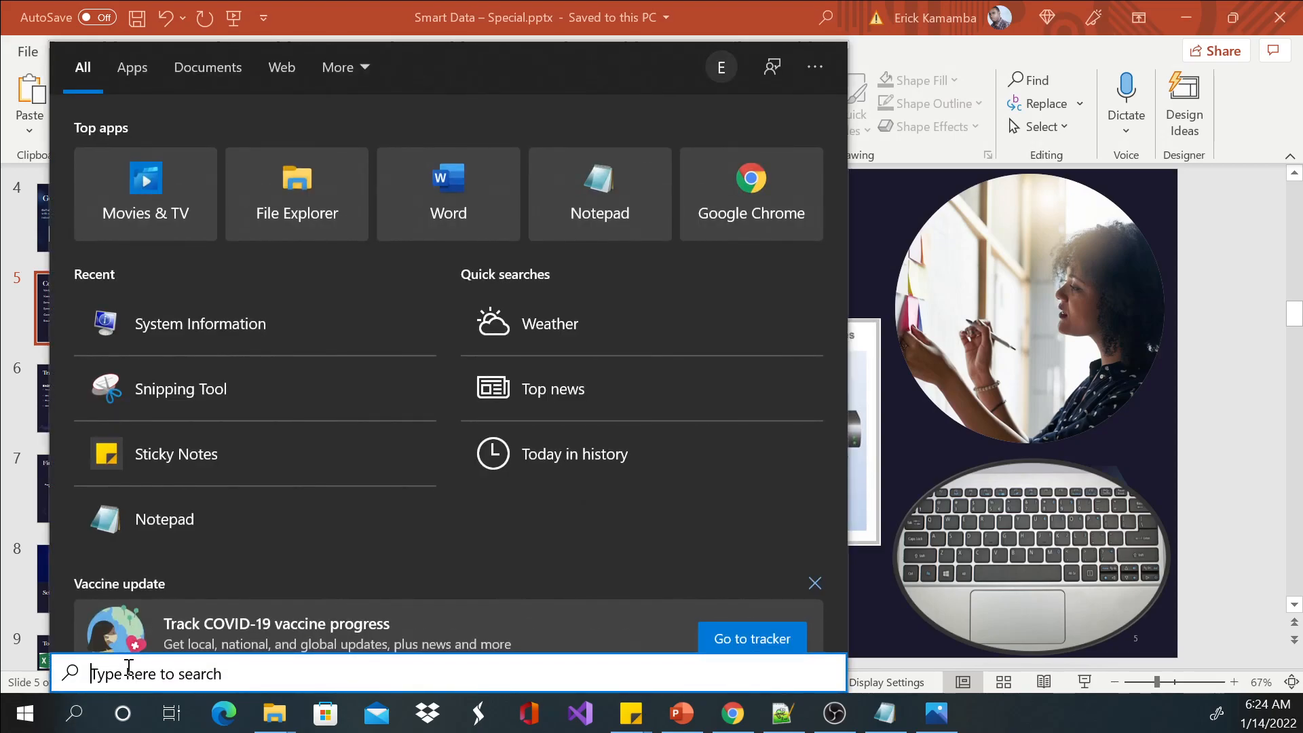
type("cont")
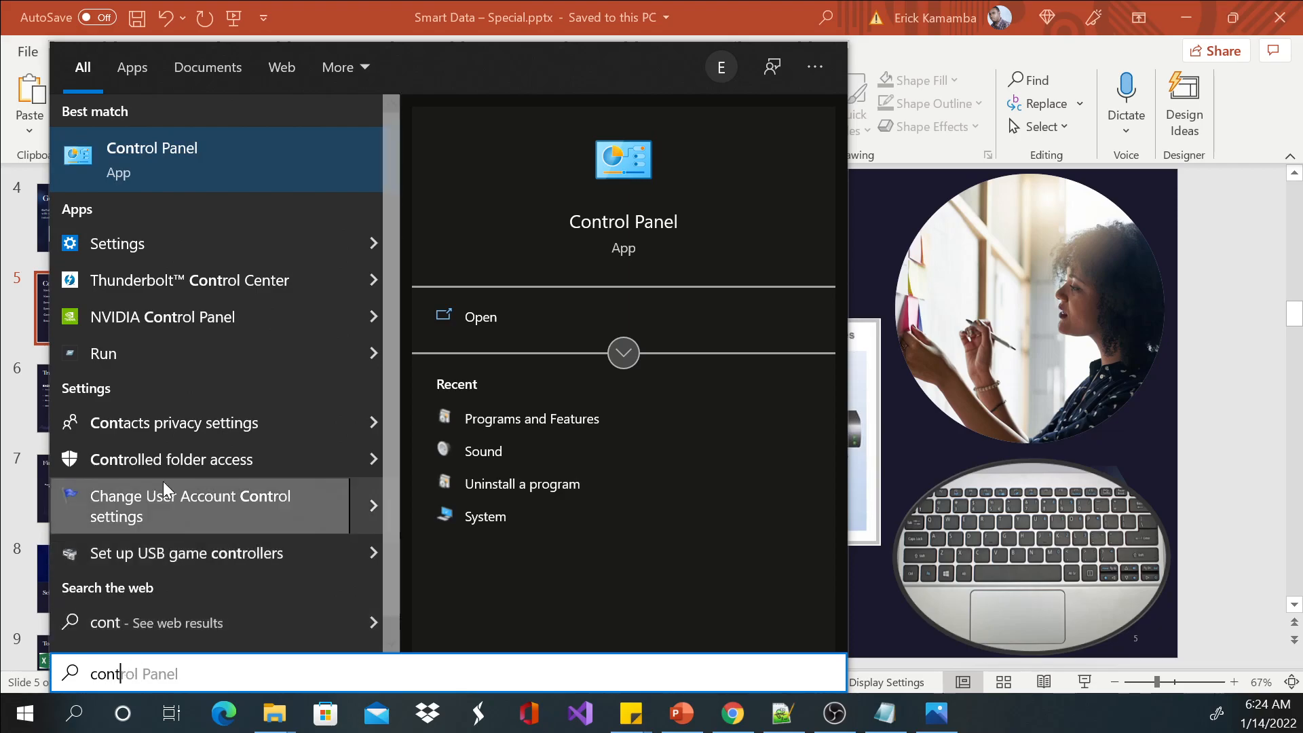
left_click(163, 169)
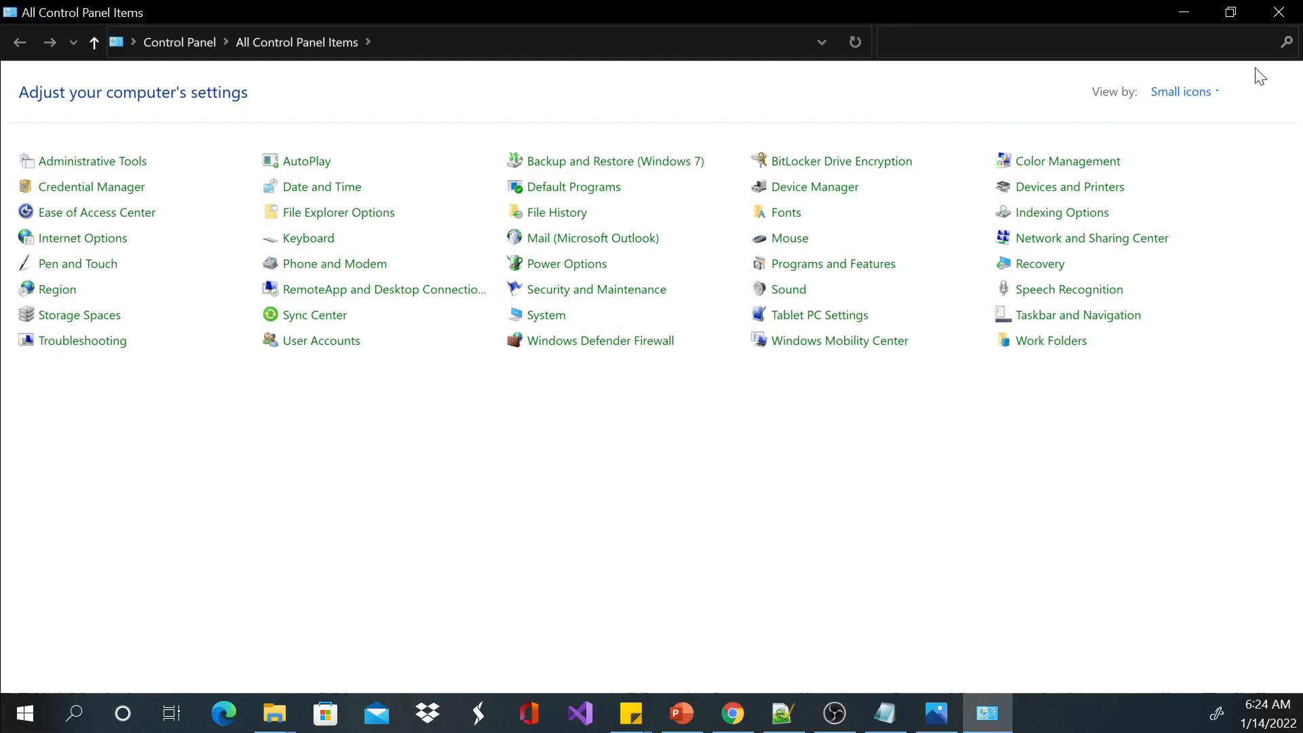
Compare the Large icons and Category views of Control Panel, and leave the items displayed as Large icons.
left_click(1211, 89)
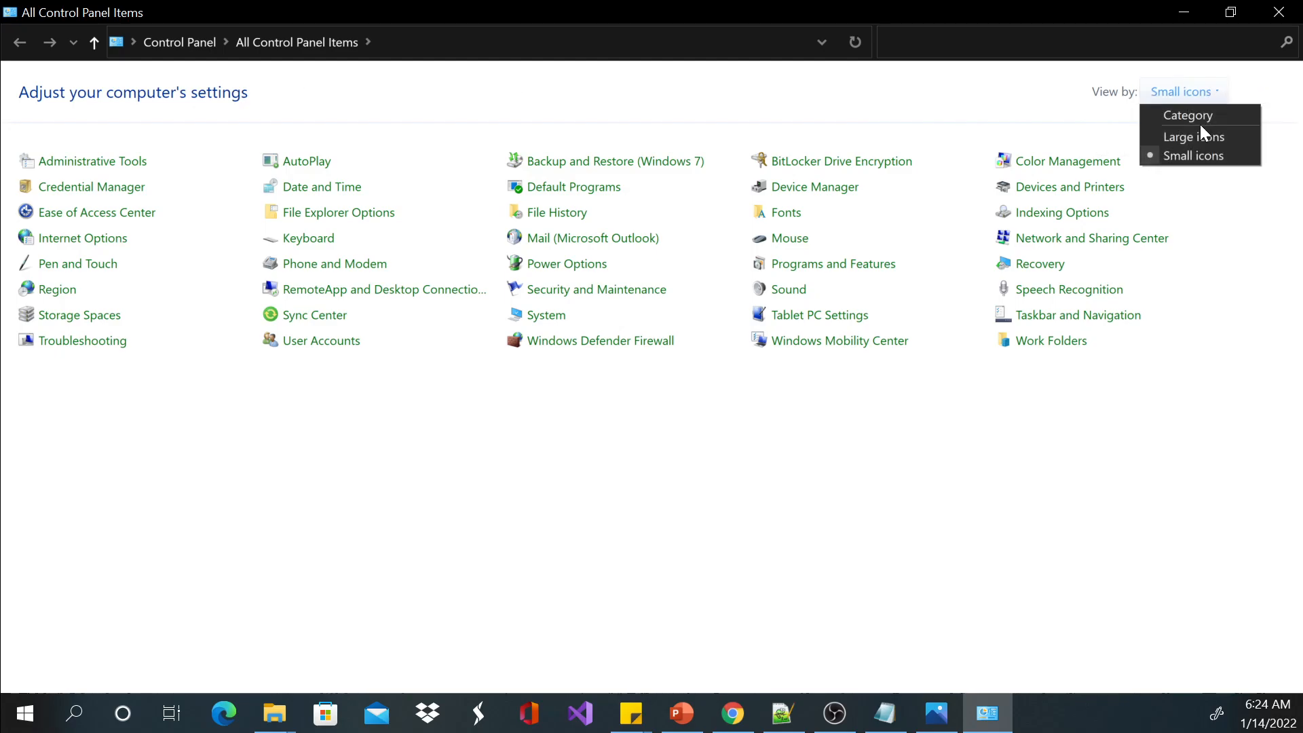
left_click(1194, 140)
left_click(1211, 96)
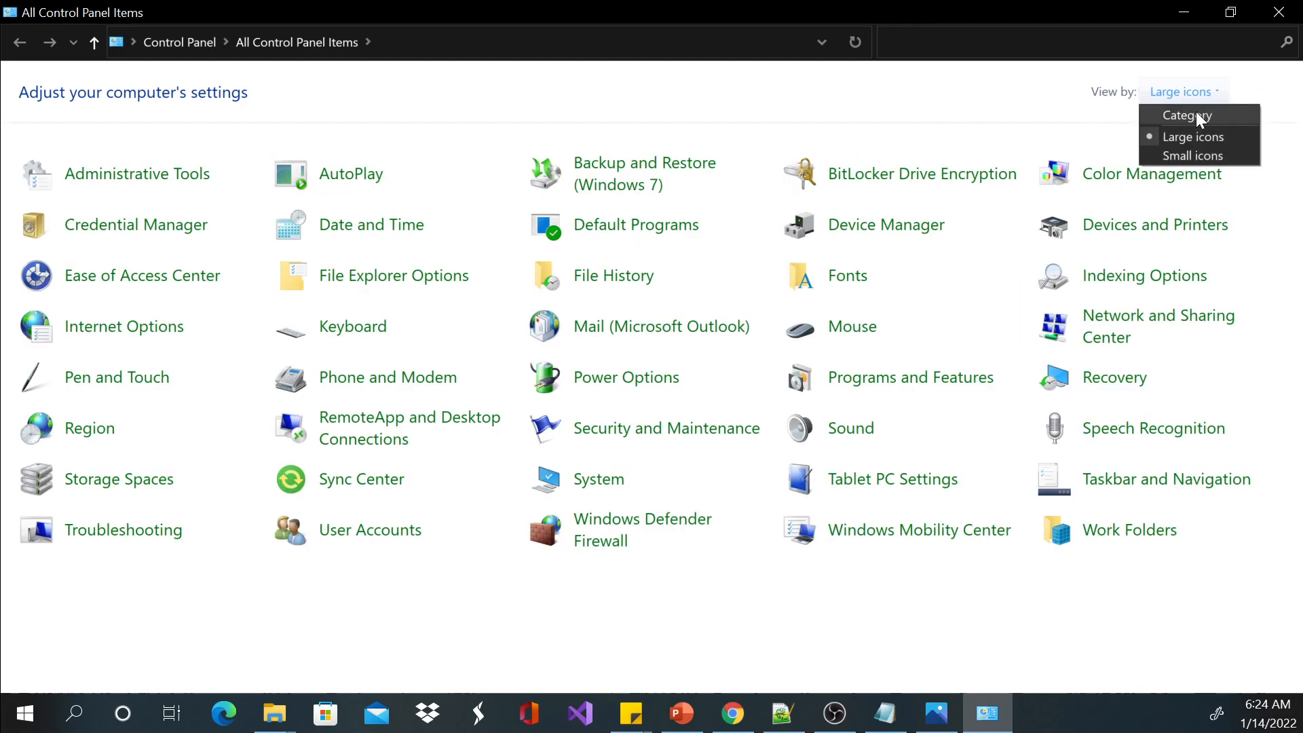
left_click(1196, 112)
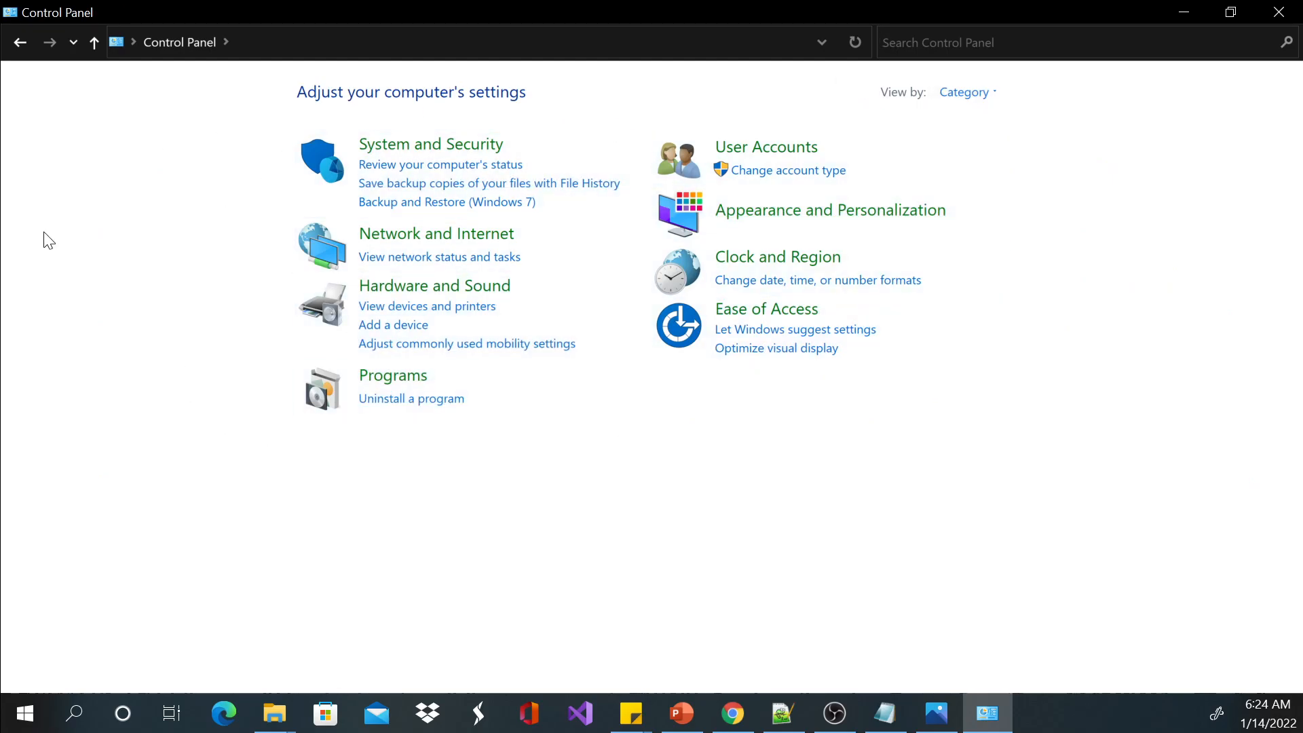
left_click(979, 95)
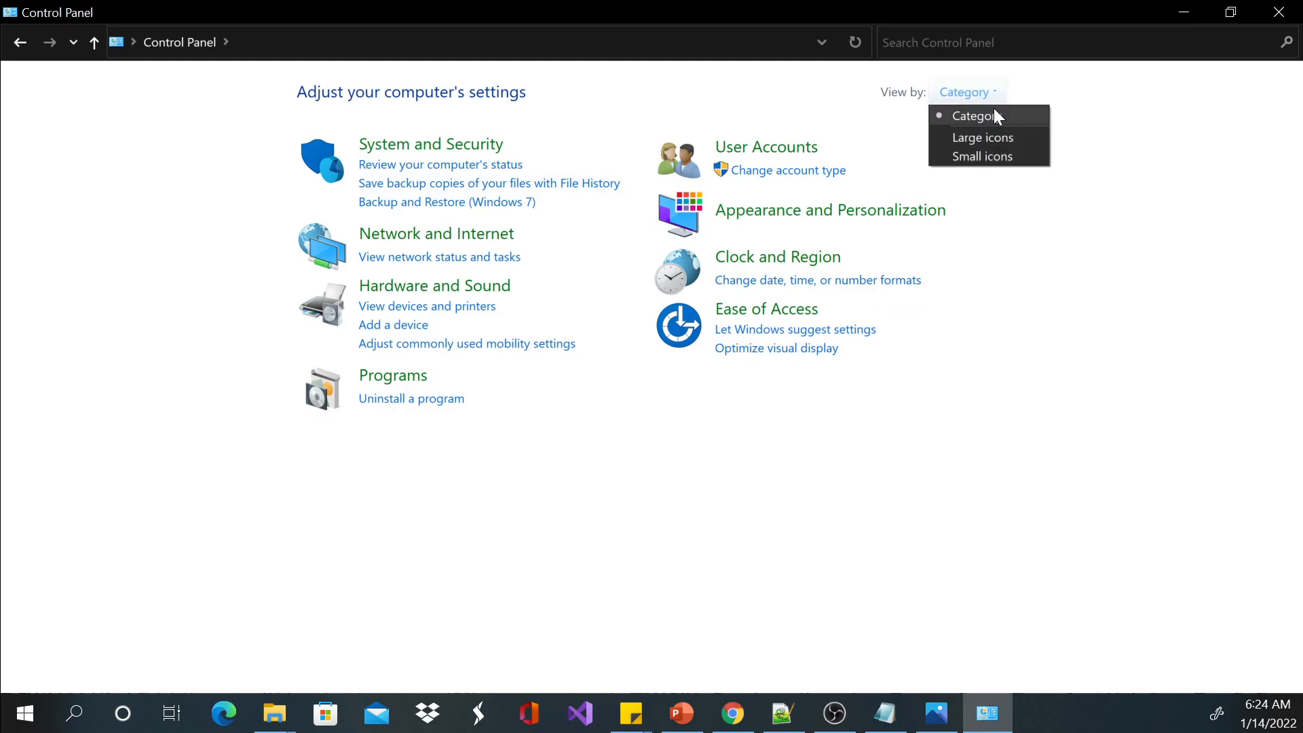
left_click(993, 138)
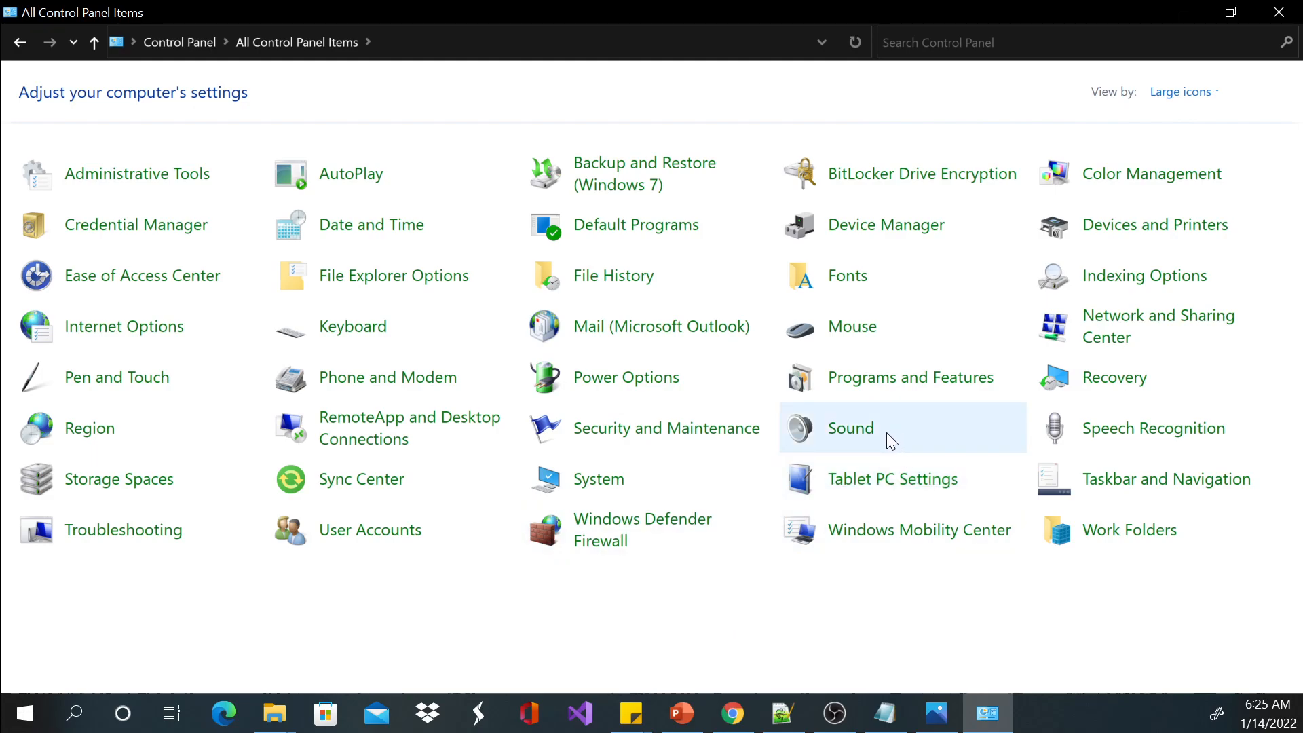
View the User Accounts page, return to the full item list, and open Programs and Features.
left_click(354, 543)
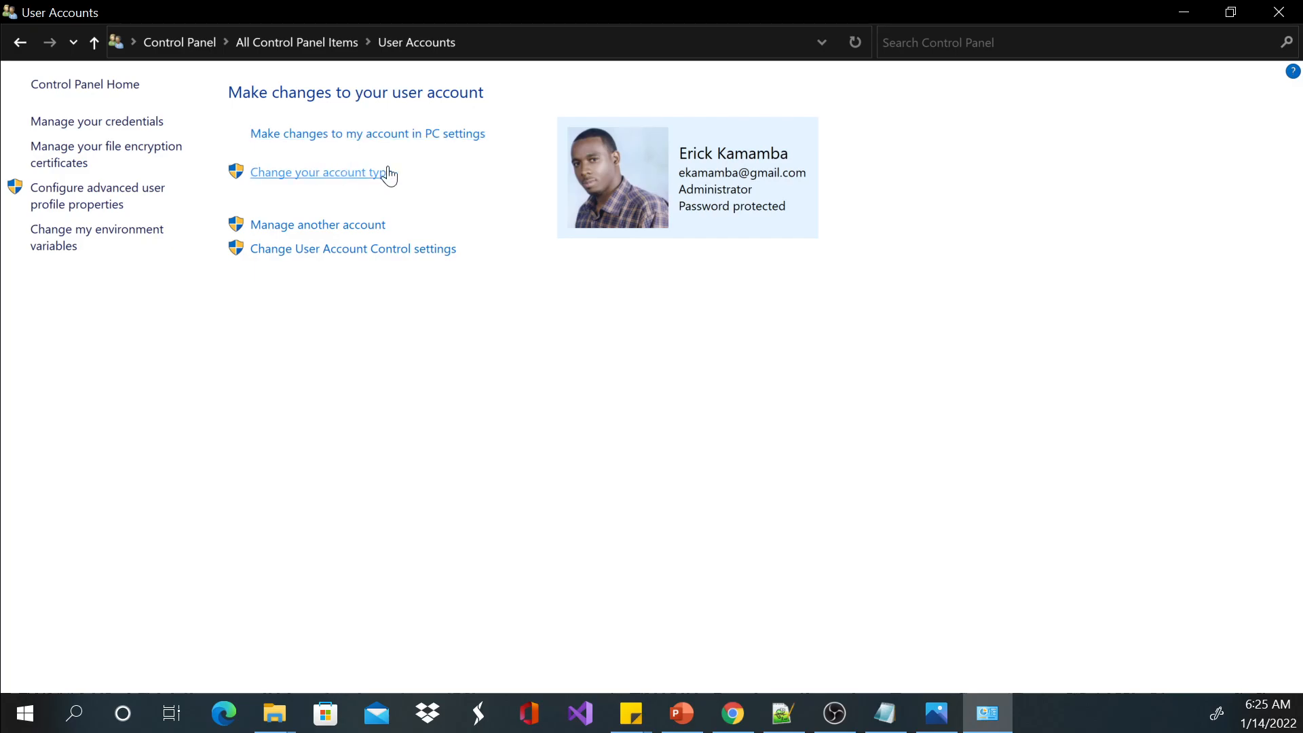
left_click(22, 44)
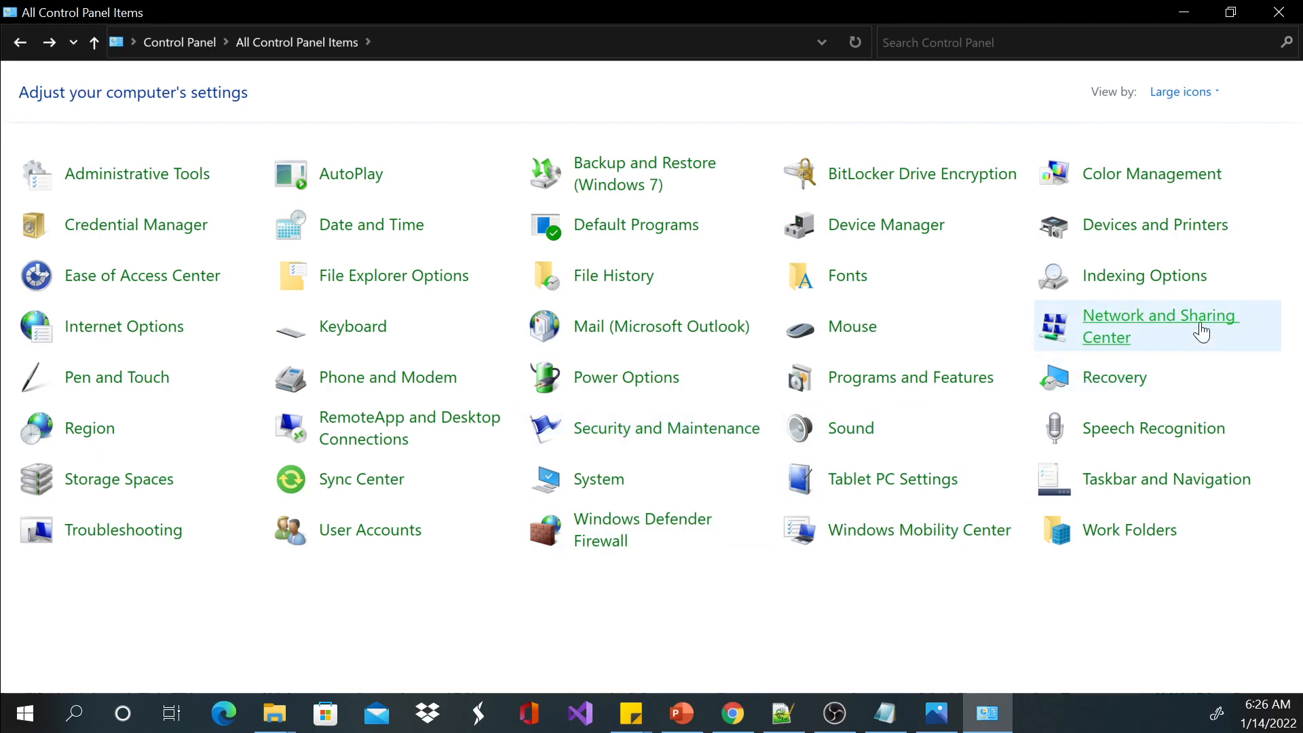
left_click(880, 380)
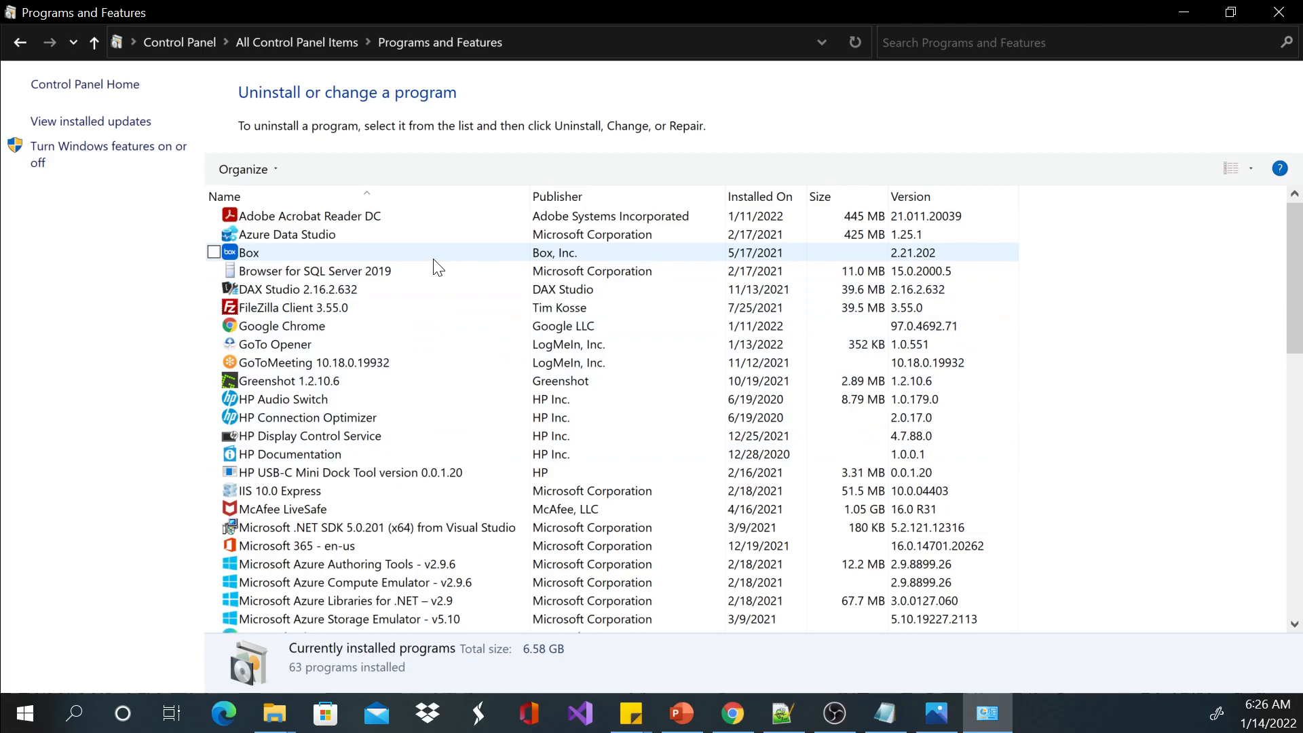
Inspect individual entries in the installed programs list, including Browser for SQL Server 2019 and Azure Data Studio.
left_click(288, 218)
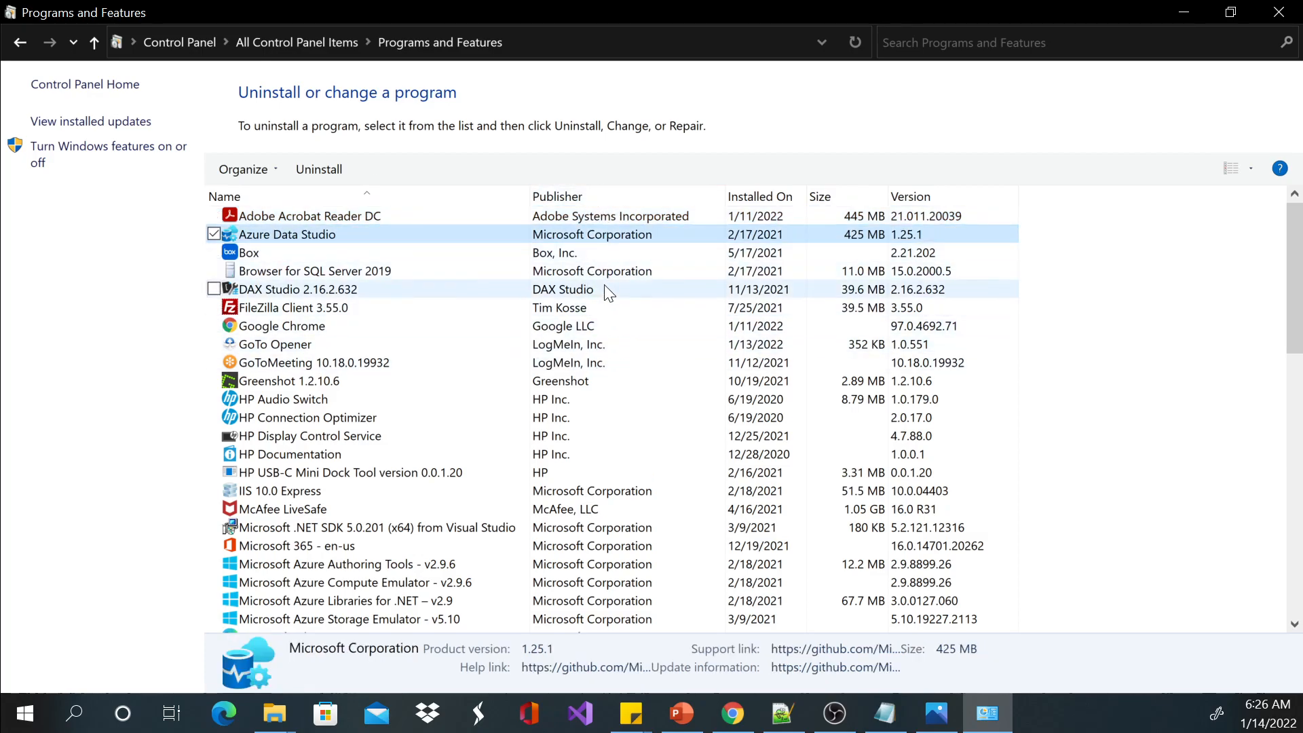
left_click(592, 272)
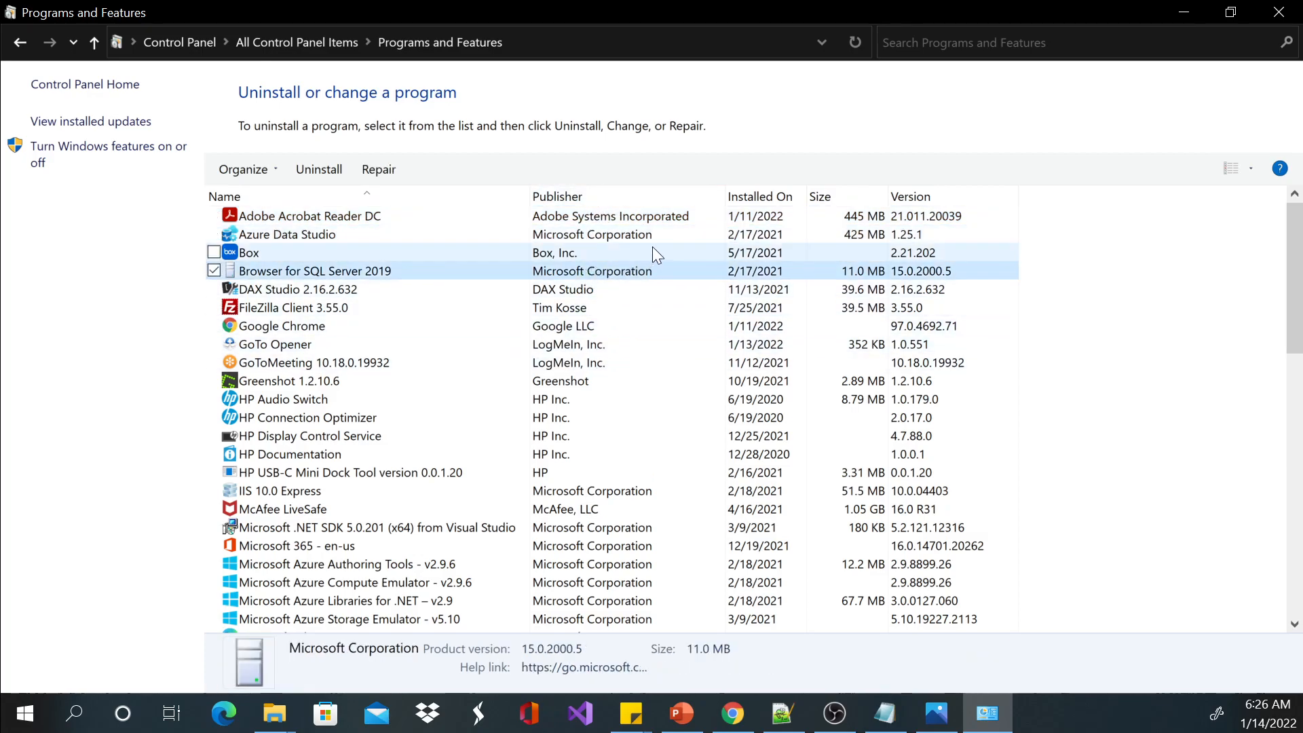
left_click(588, 235)
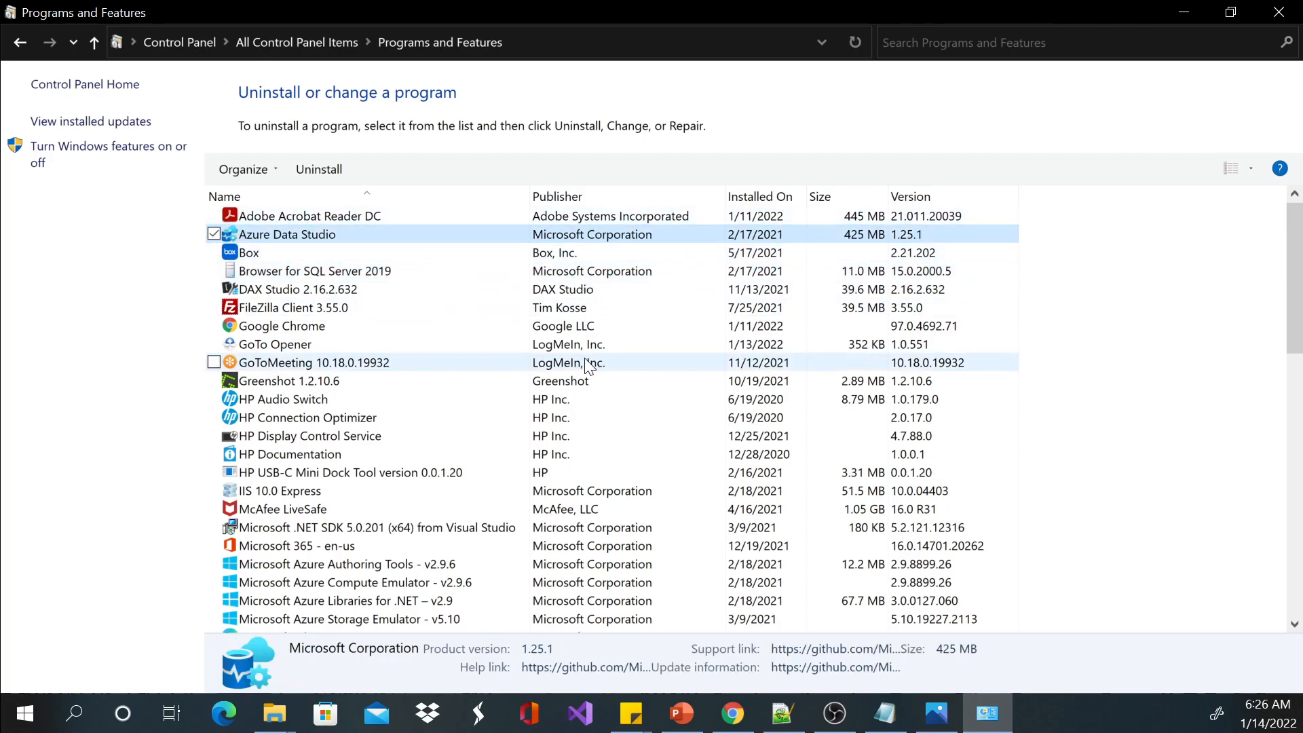
left_click(588, 327)
left_click(618, 239)
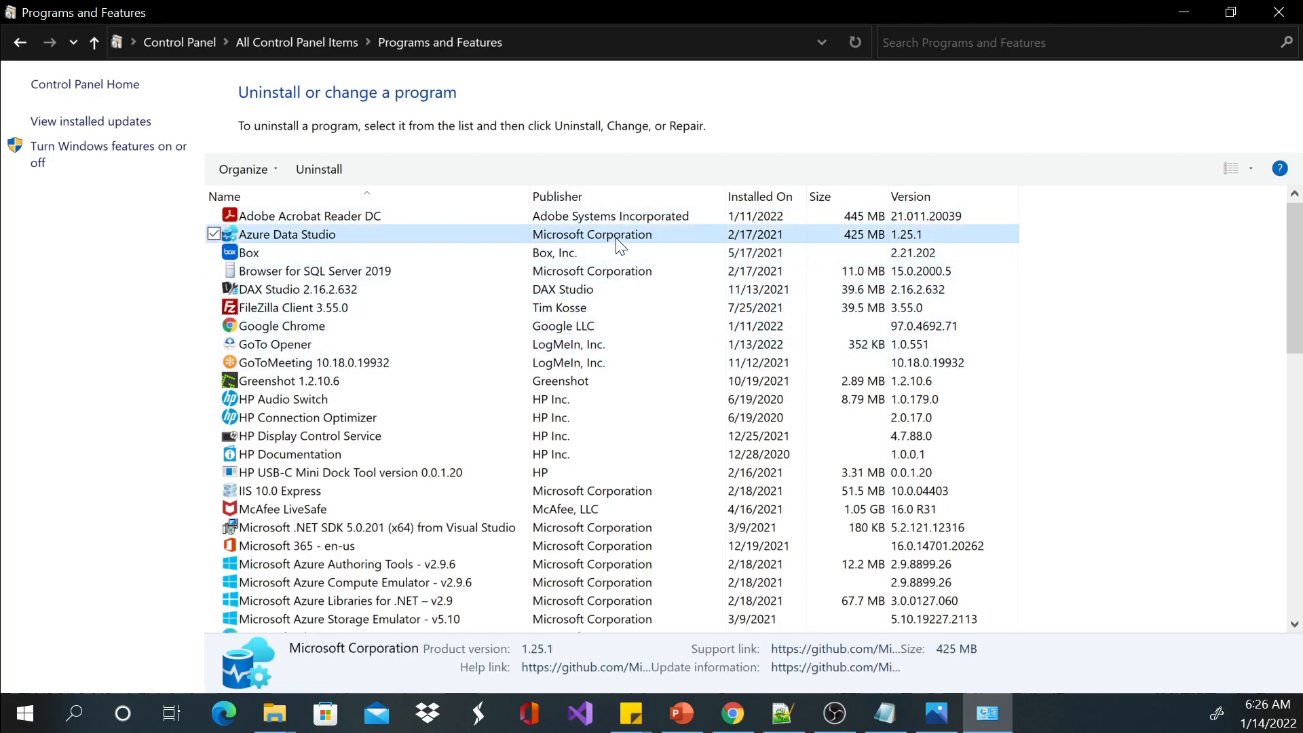
Examine the whole installed programs list, selecting Adobe Acrobat Reader DC and Microsoft SQL Server 2019 (64-bit) to see their uninstall options.
scroll(650, 363, "down", 15)
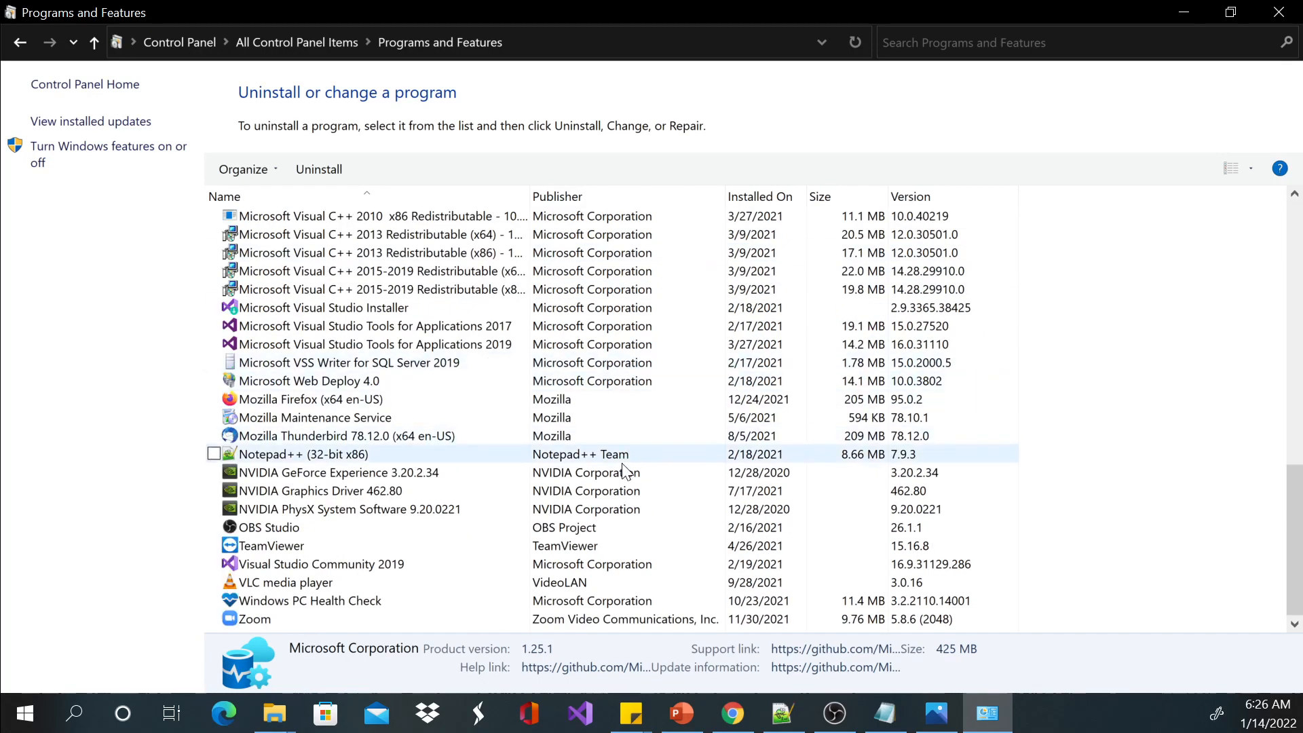
scroll(616, 567, "up", 5)
scroll(616, 567, "up", 8)
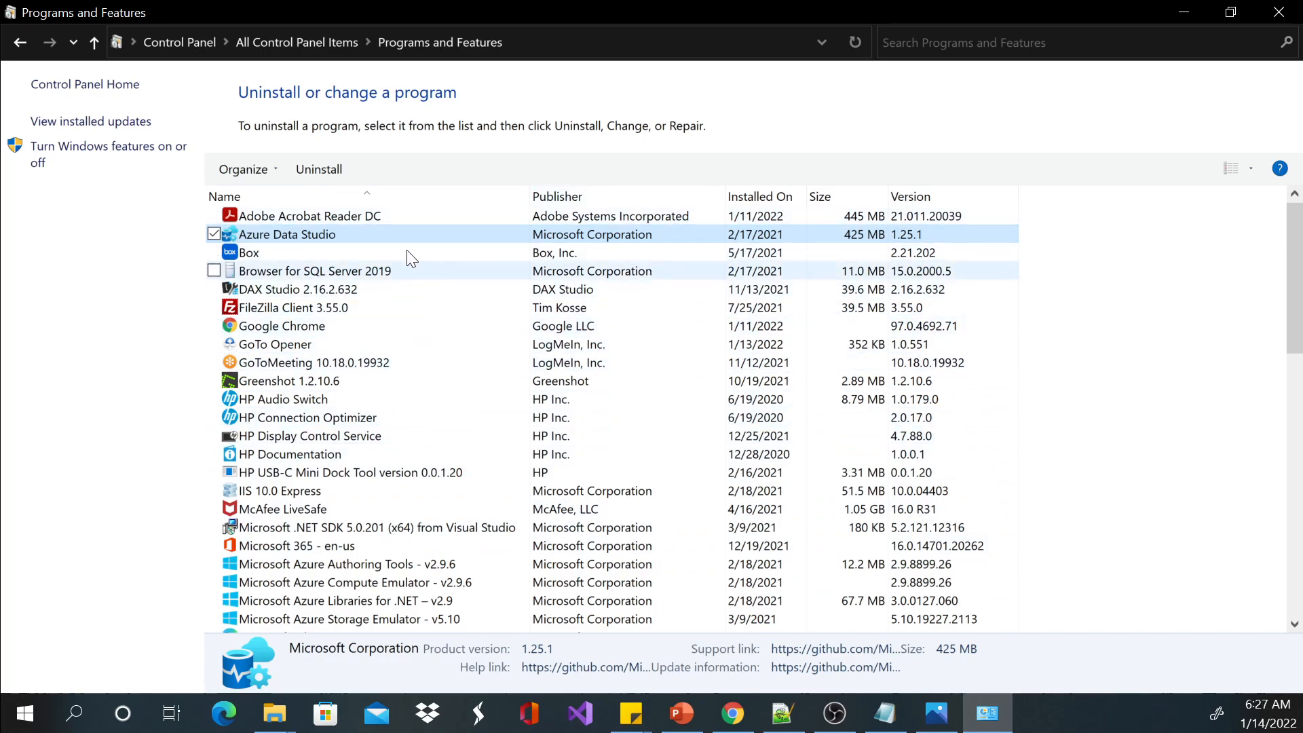
left_click(313, 216)
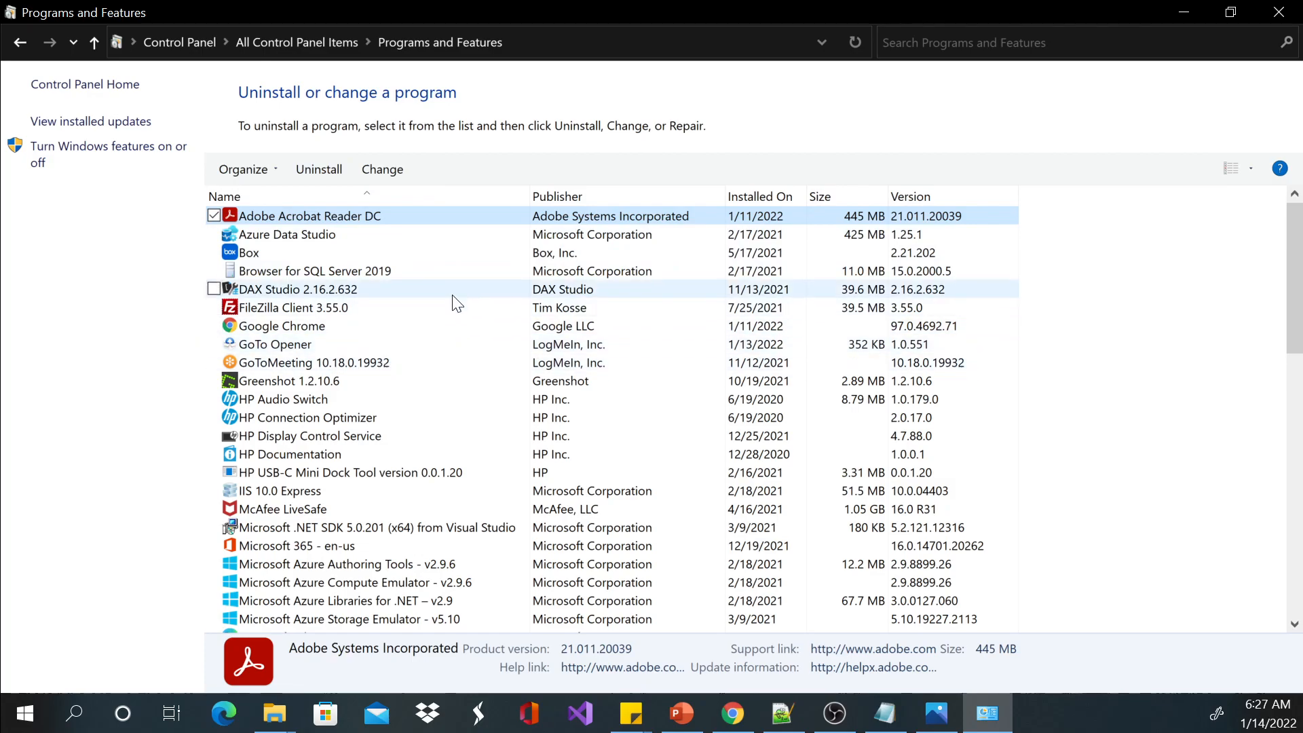
scroll(456, 303, "down", 9)
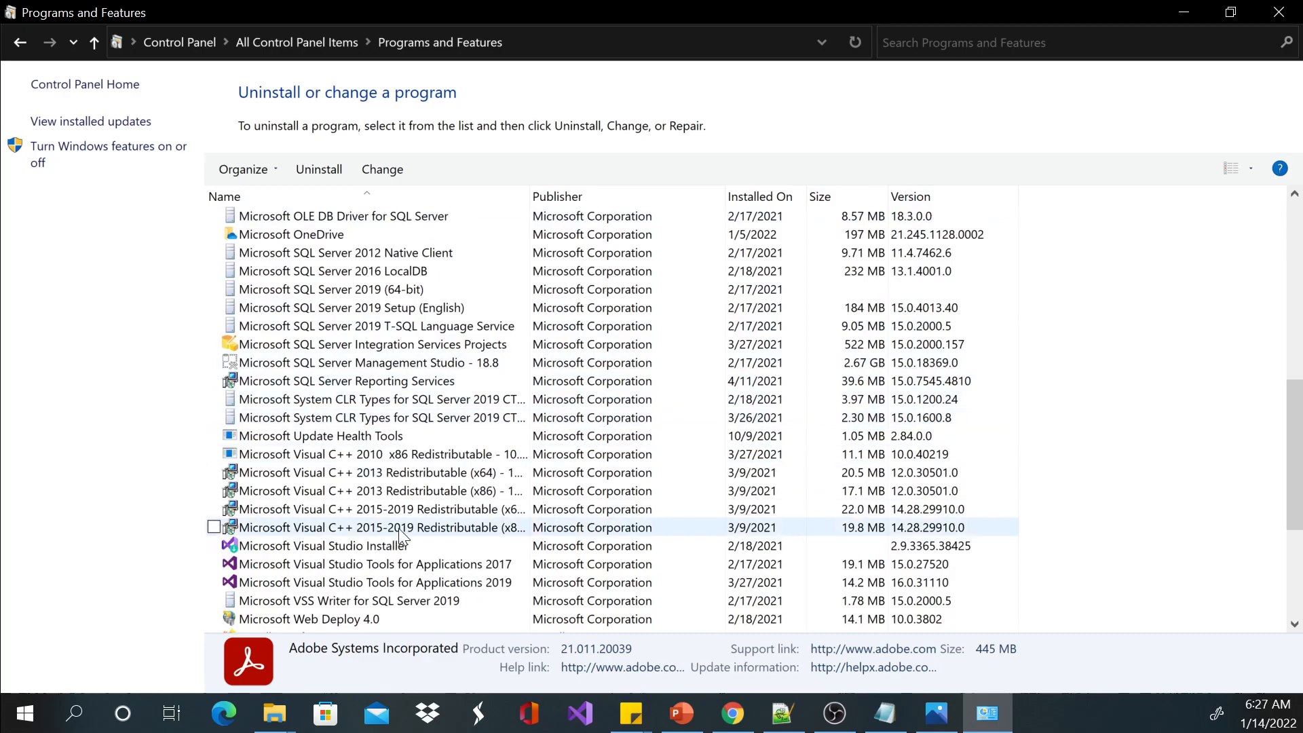
scroll(367, 543, "down", 1)
scroll(376, 393, "up", 4)
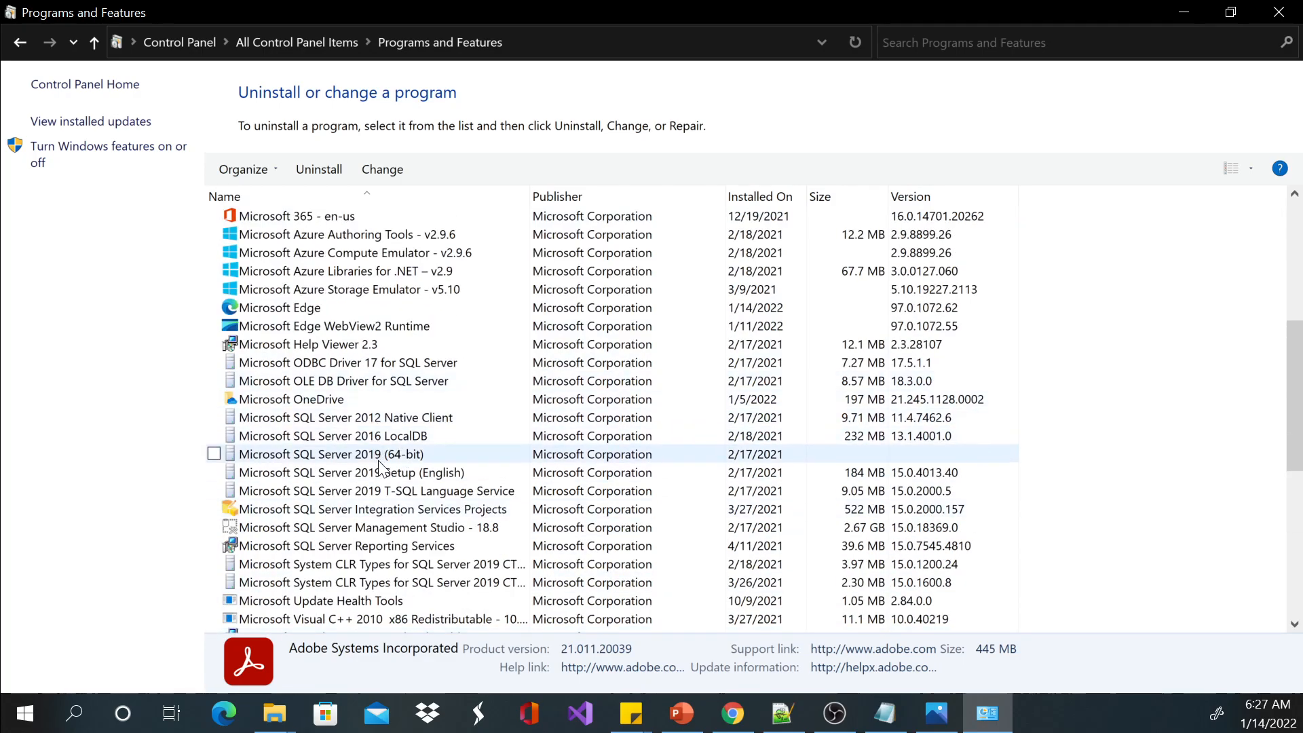
left_click(407, 454)
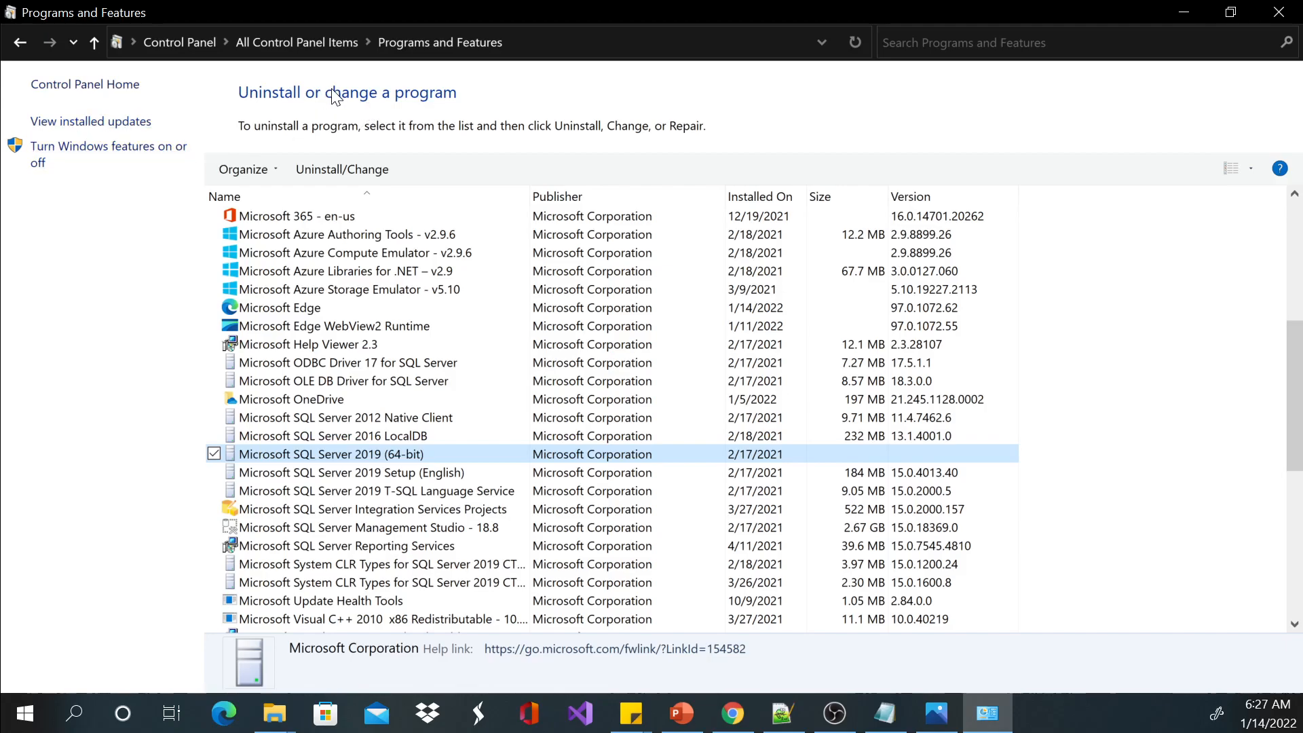
Return to All Control Panel Items, briefly revisiting Programs and Features, and set the view to Category.
left_click(298, 42)
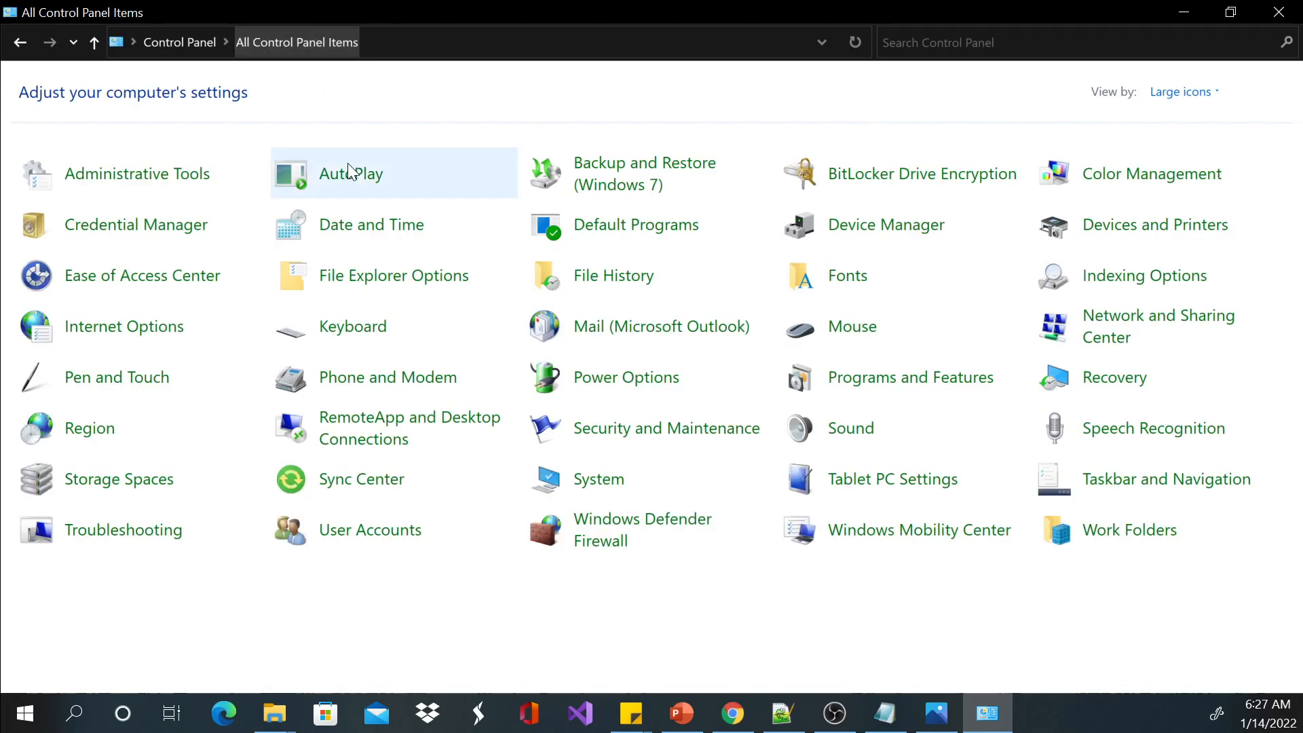
left_click(891, 388)
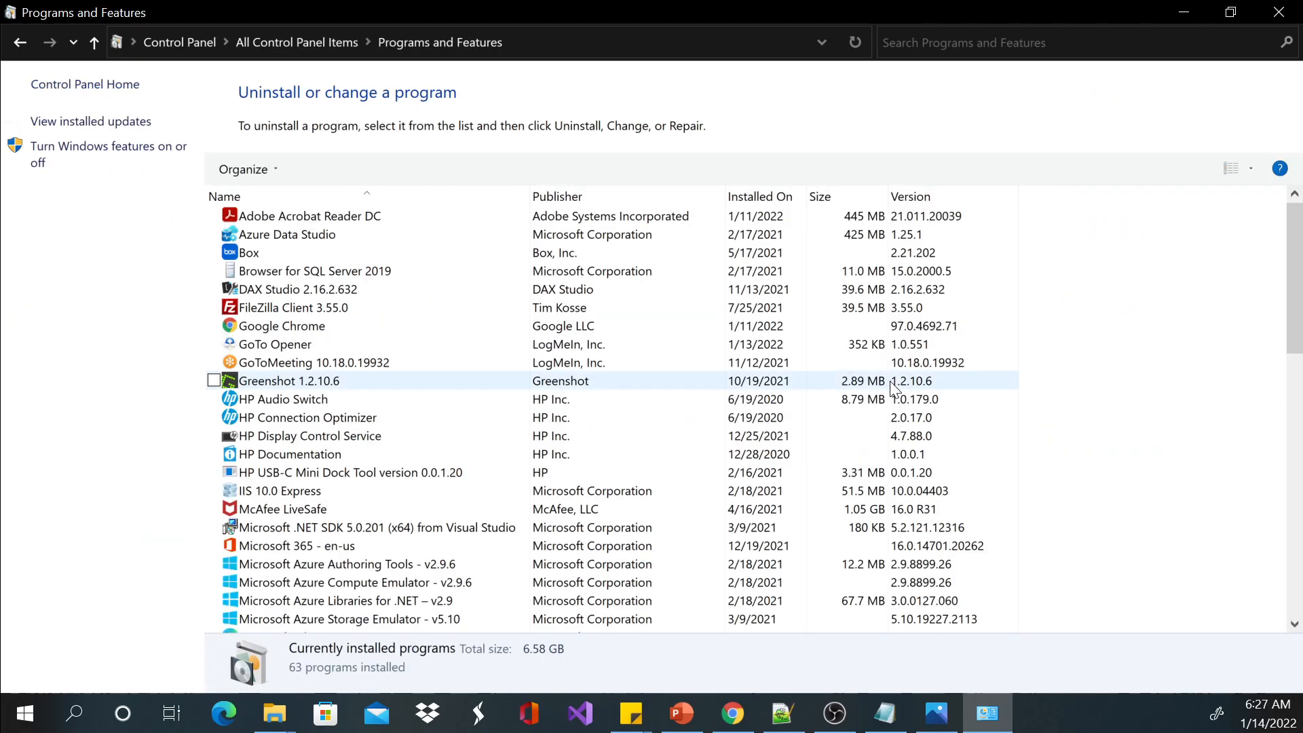
left_click(20, 43)
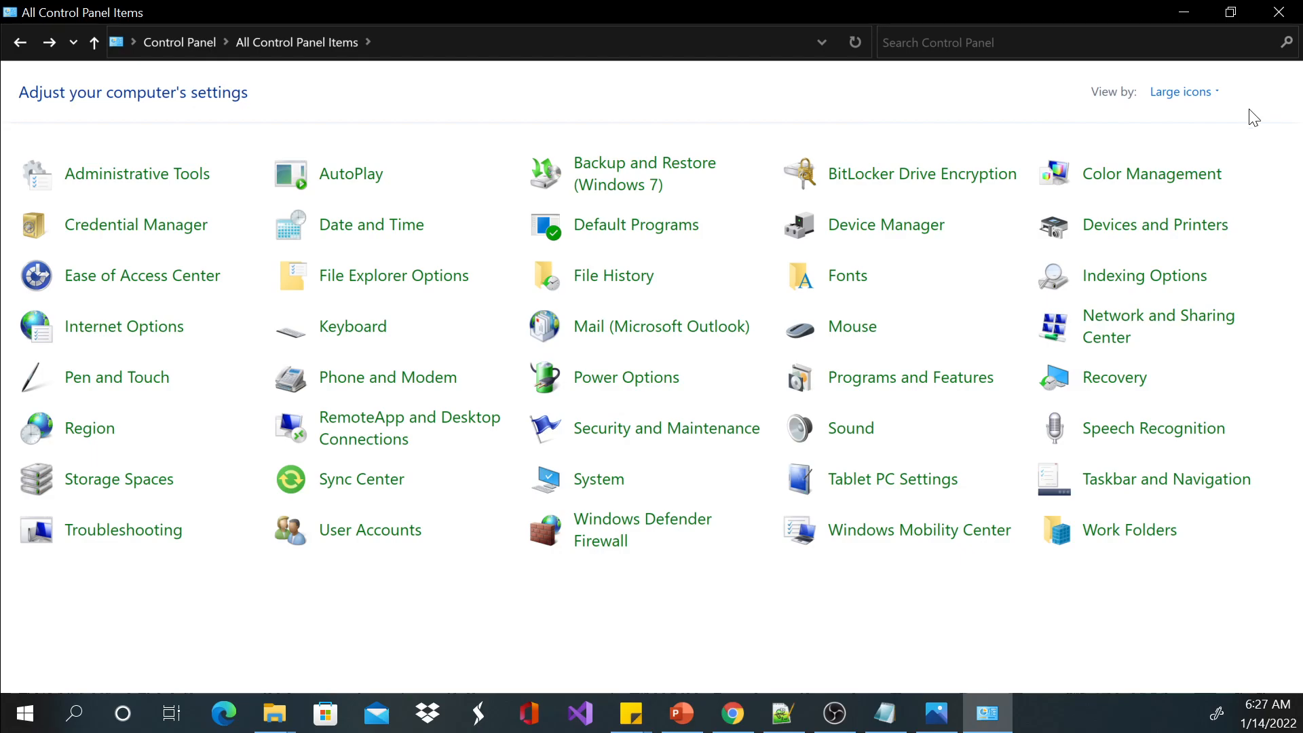
left_click(1184, 93)
left_click(1172, 114)
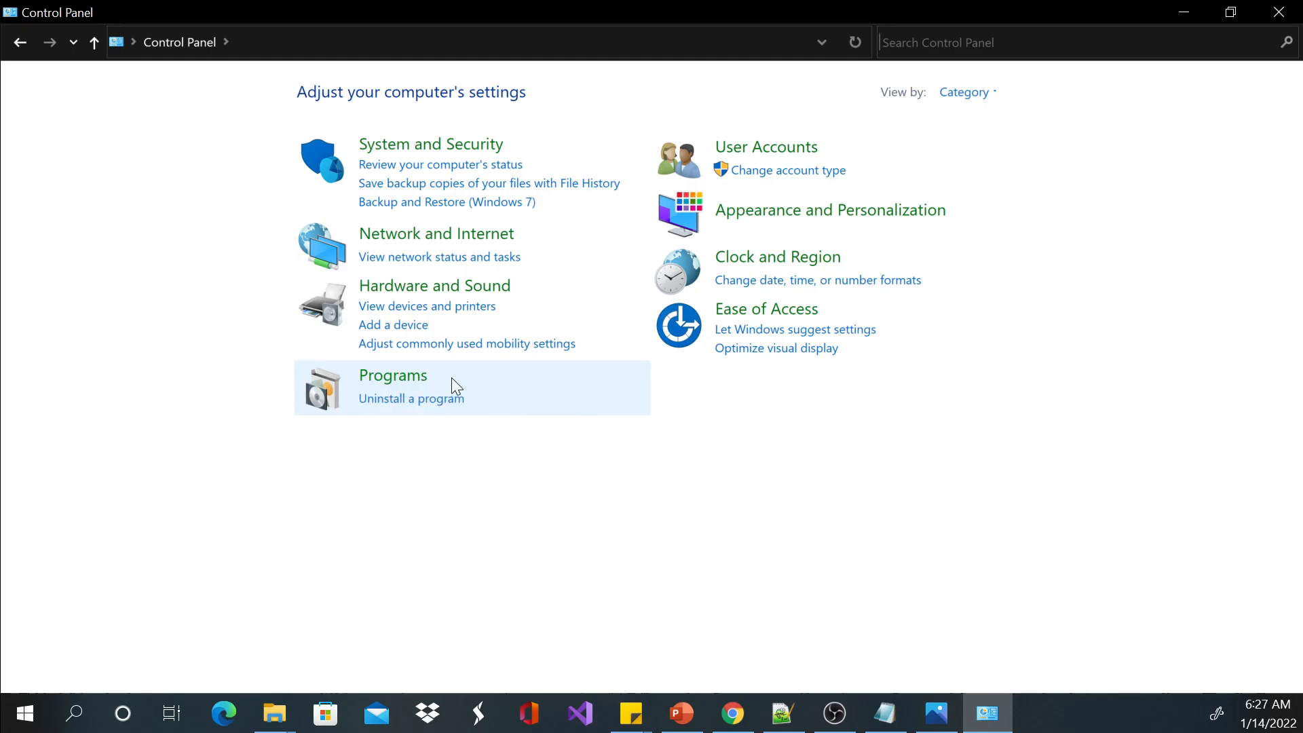
Open the list for uninstalling programs and select Microsoft SQL Server 2019 T-SQL Language Service and Microsoft SQL Server 2019 (64-bit) in turn to view their options.
left_click(407, 401)
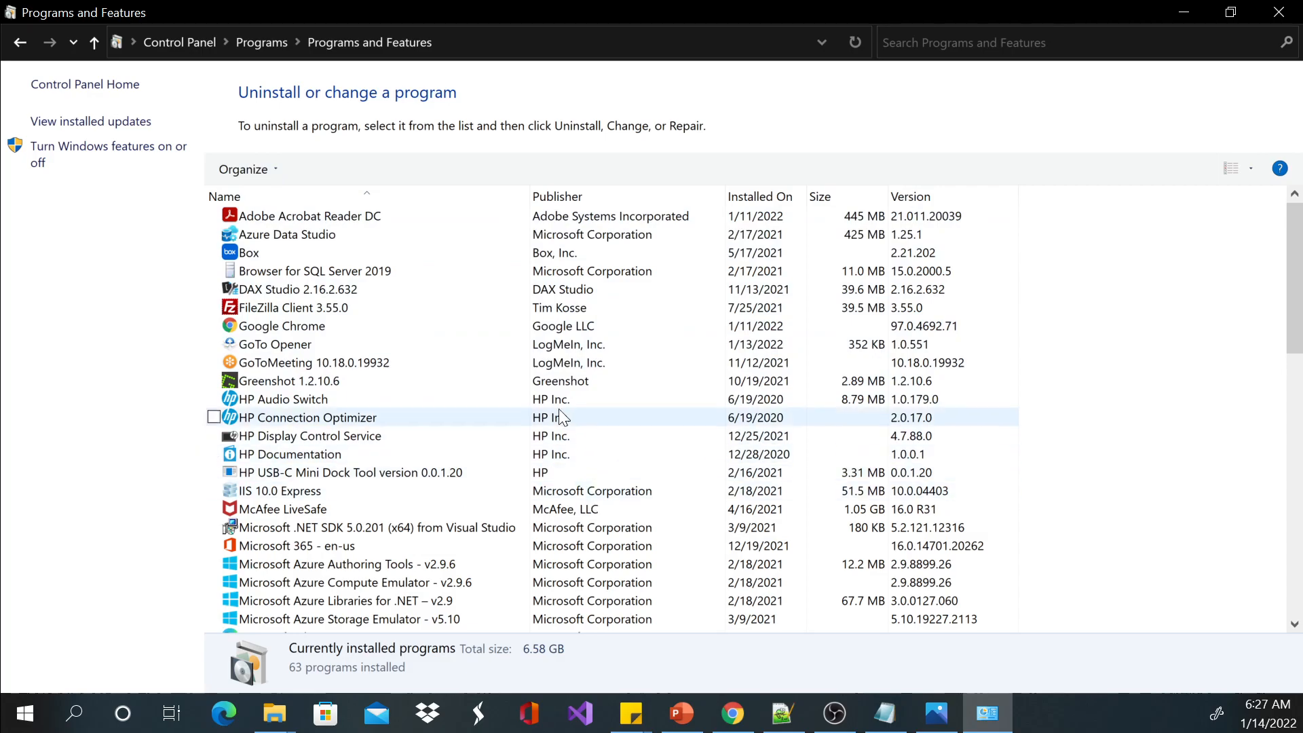
scroll(434, 407, "down", 7)
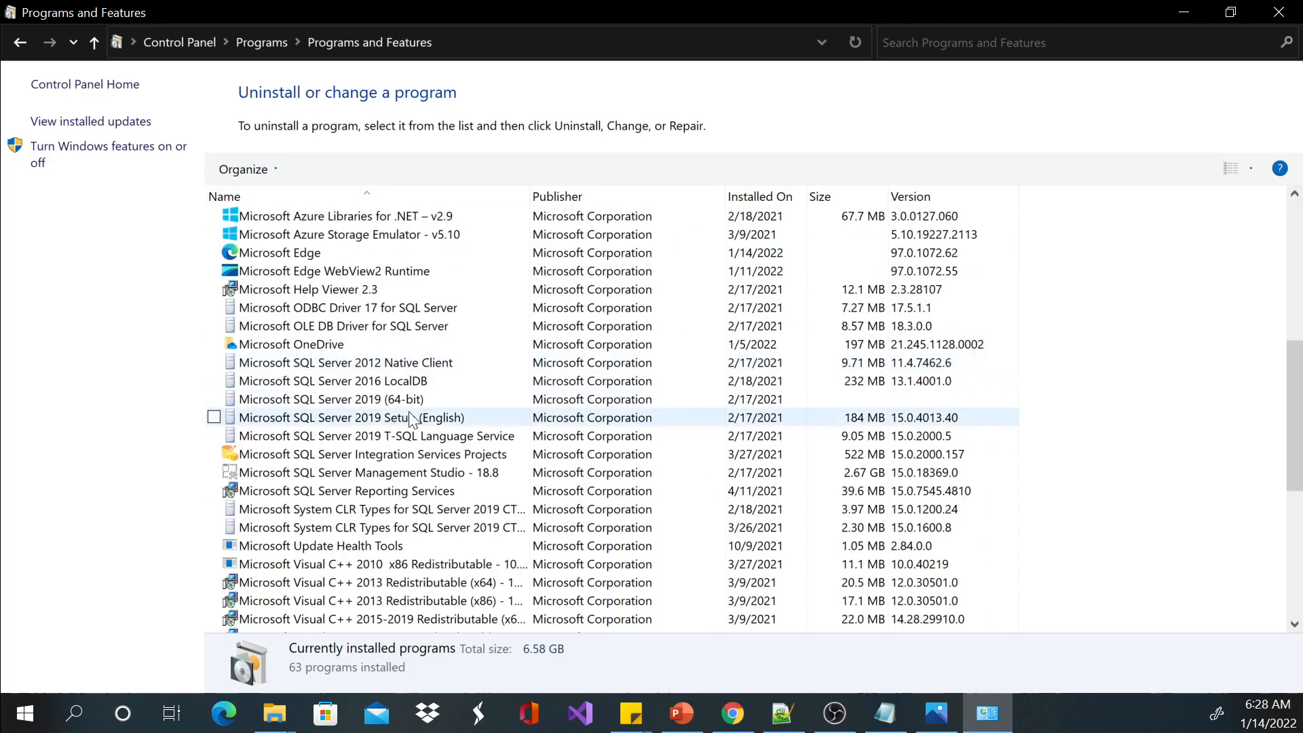
left_click(422, 434)
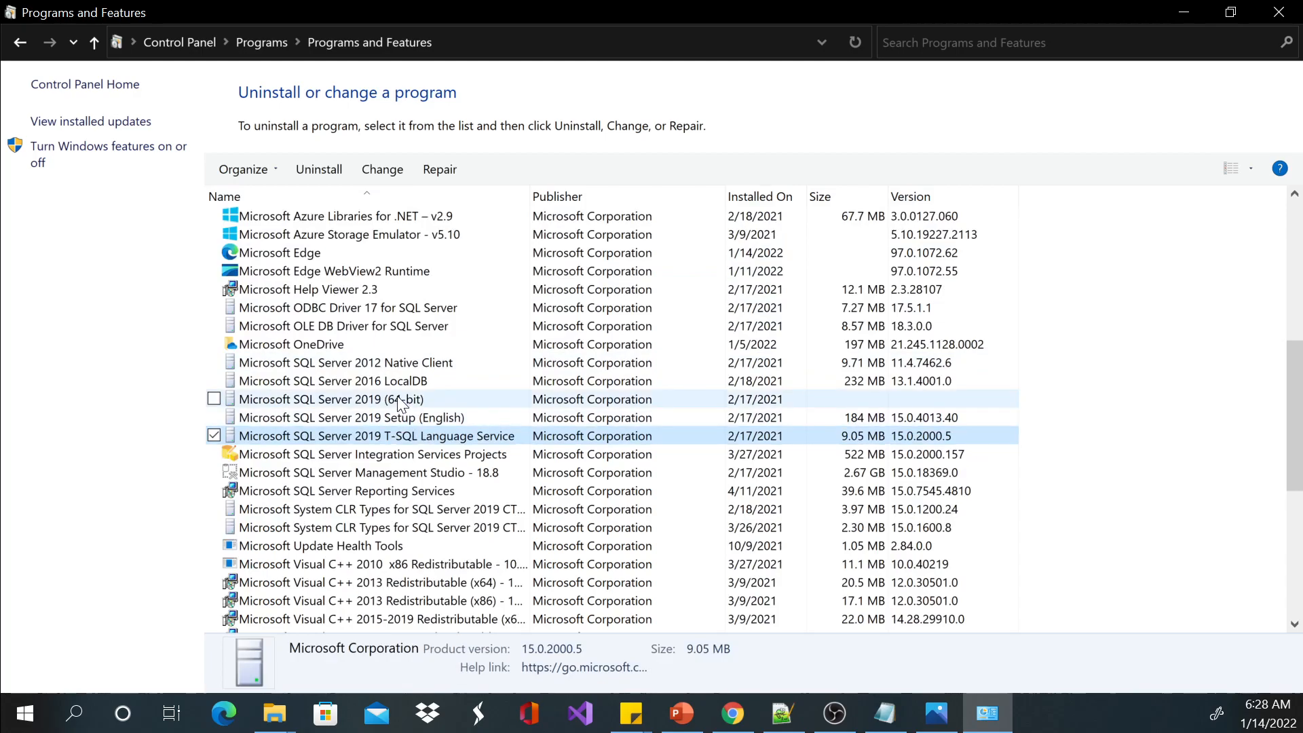
left_click(404, 400)
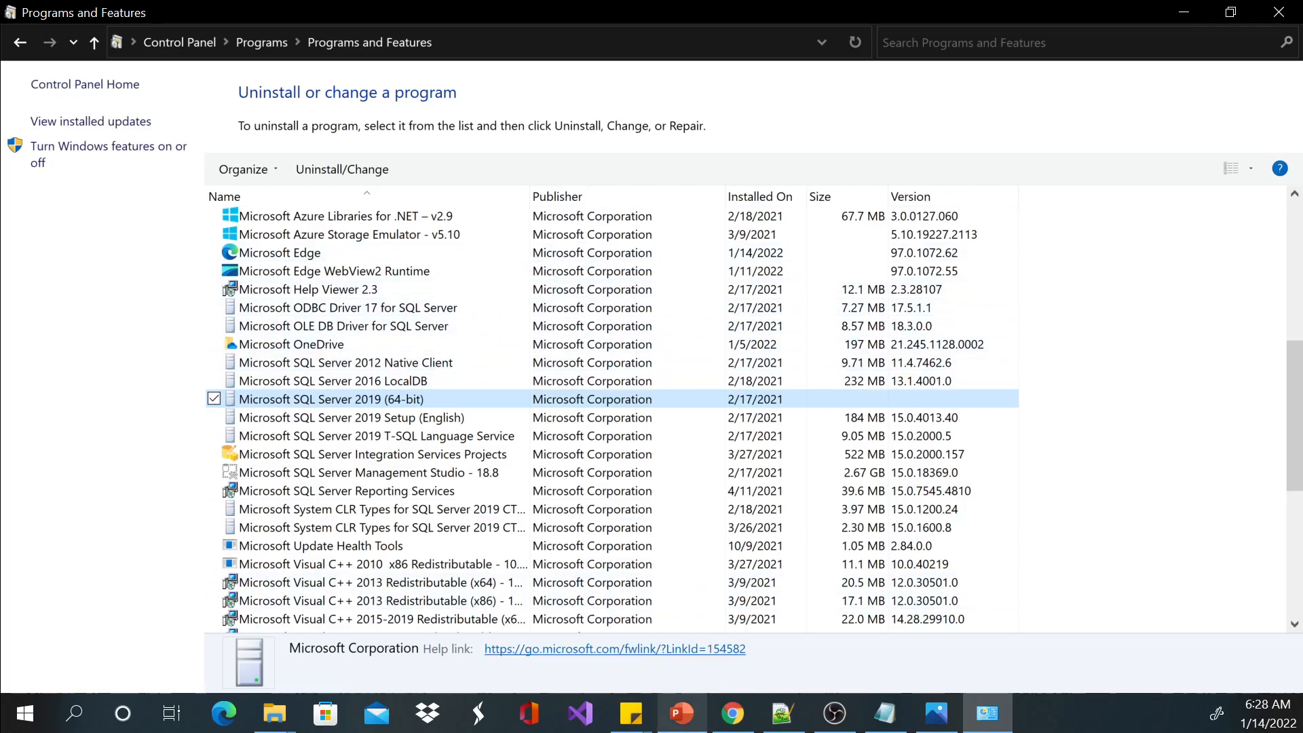
Switch to the PowerPoint presentation and point out the Browser topic on the Computer Basics slide, leaving its text box deselected.
left_click(681, 712)
left_click(446, 503)
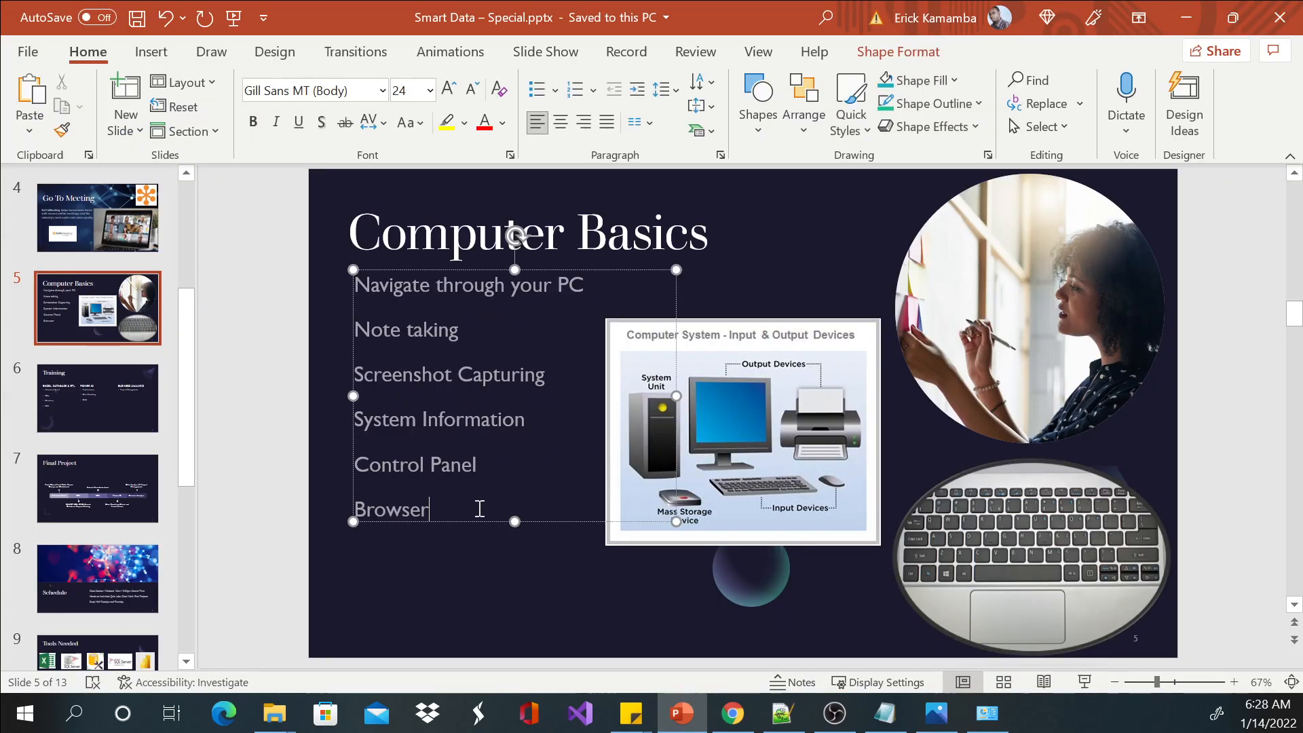
left_click(871, 238)
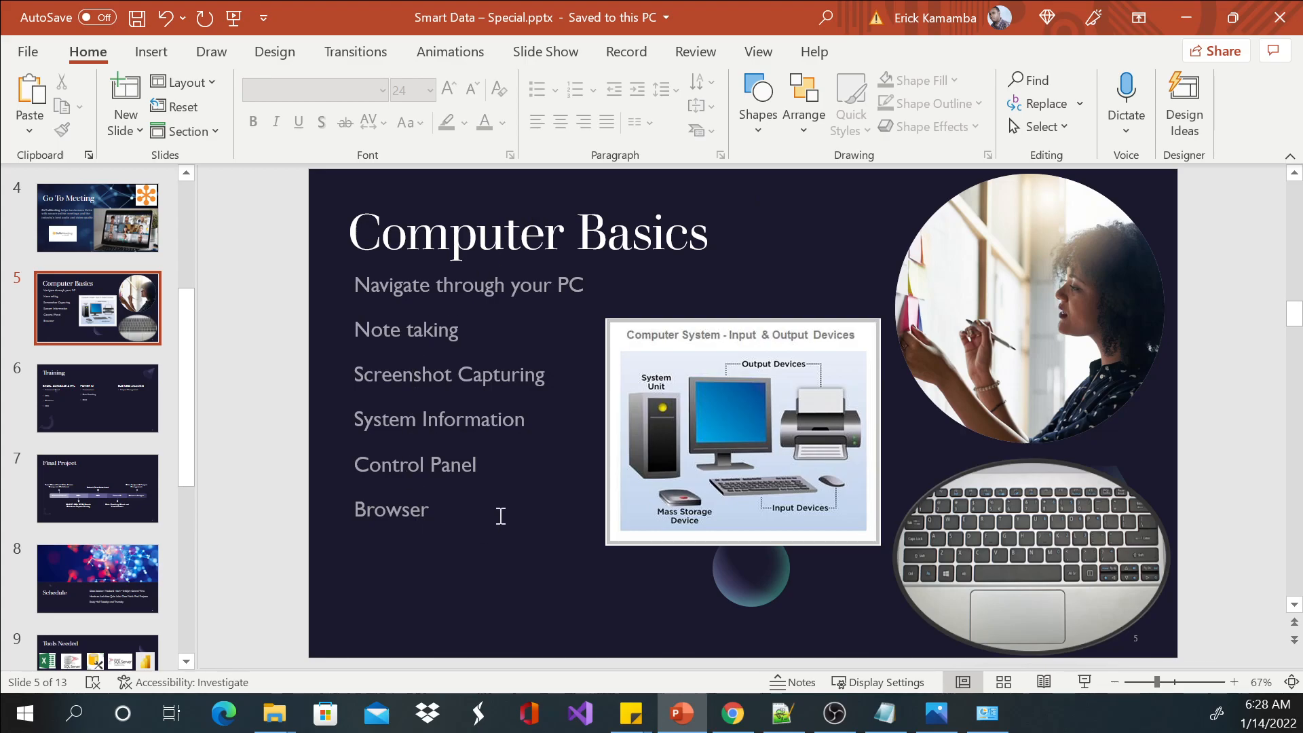
mouse_move(732, 713)
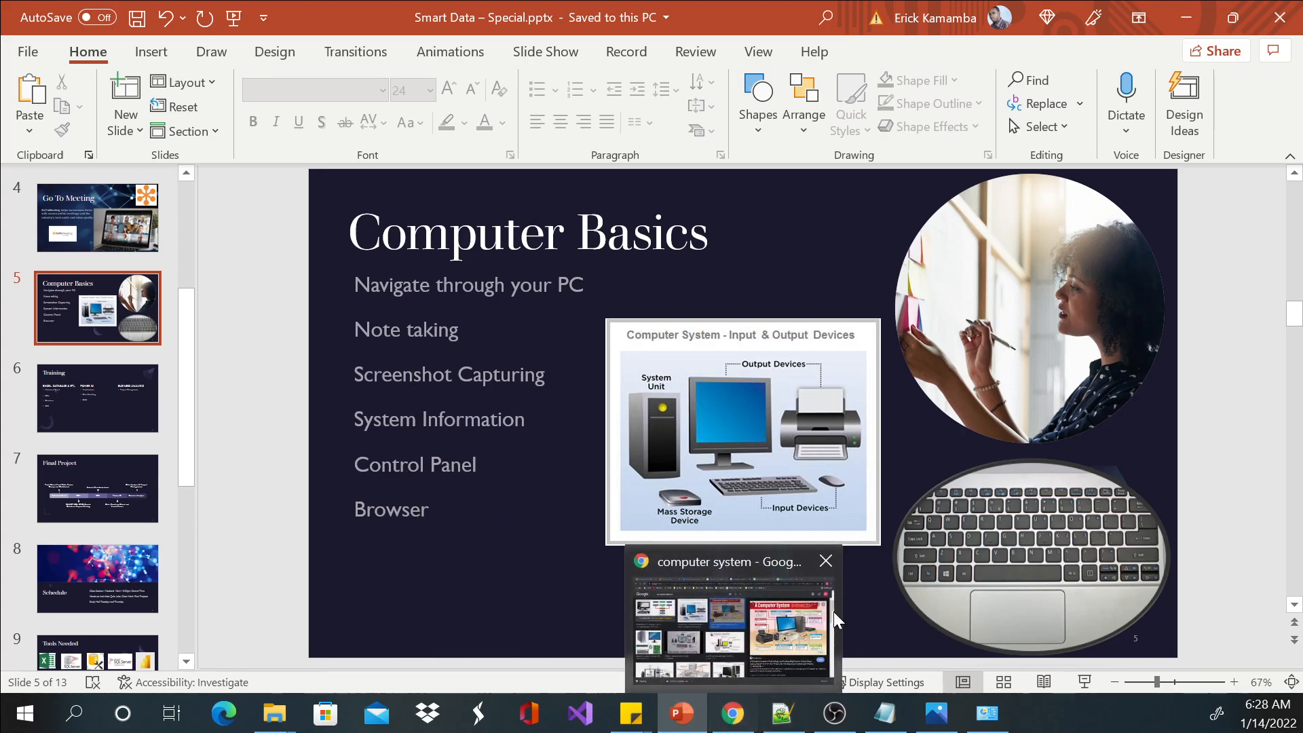